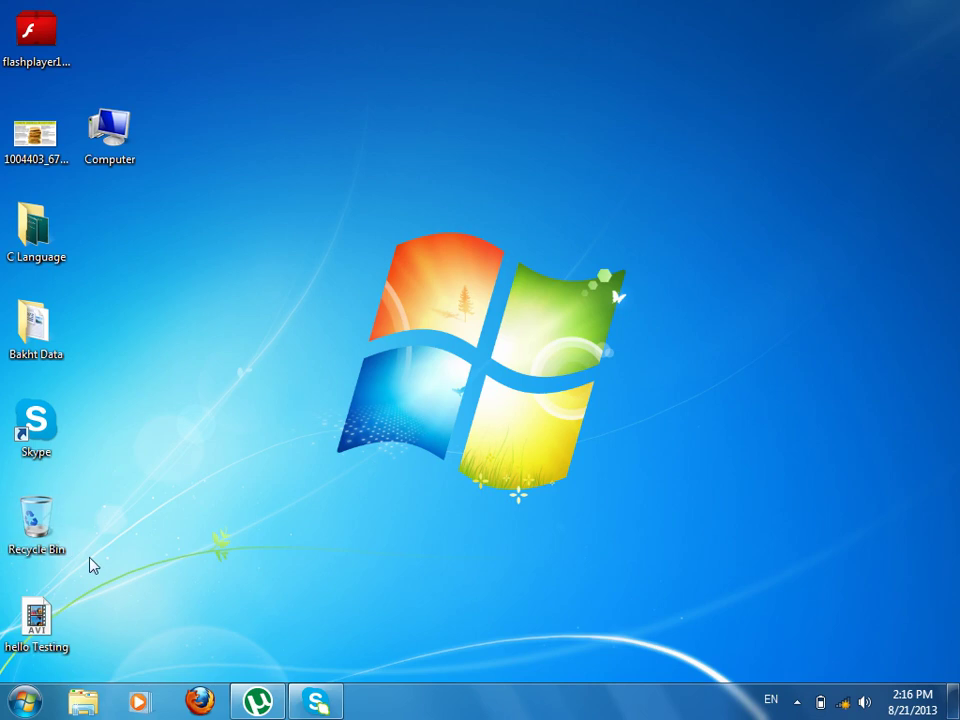
- Launch Microsoft Access by running the msaccess command
key("super")
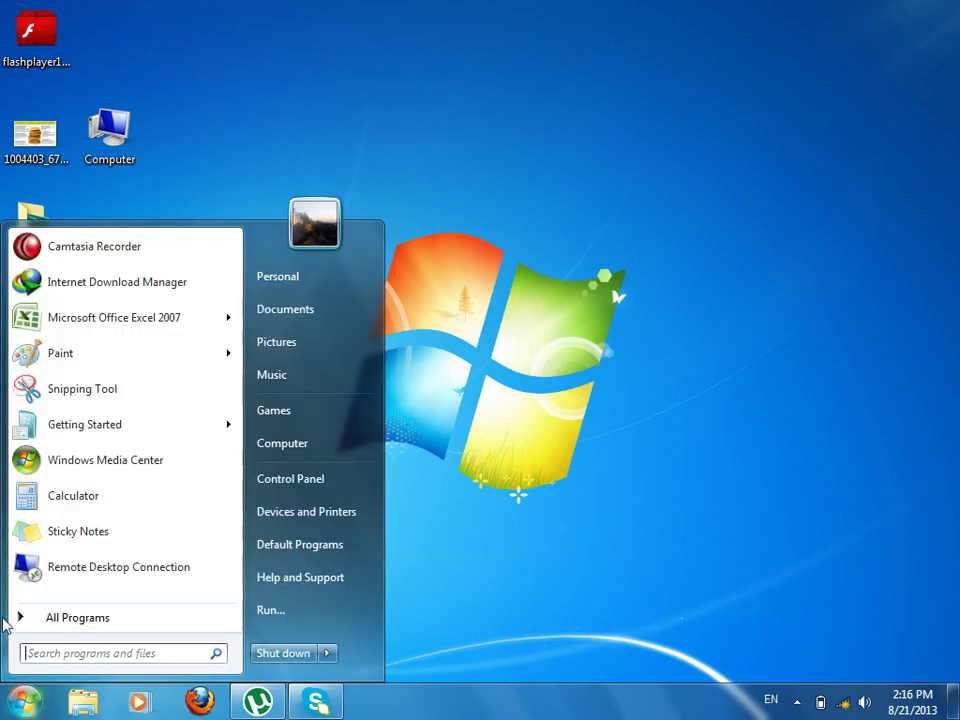
left_click(173, 652)
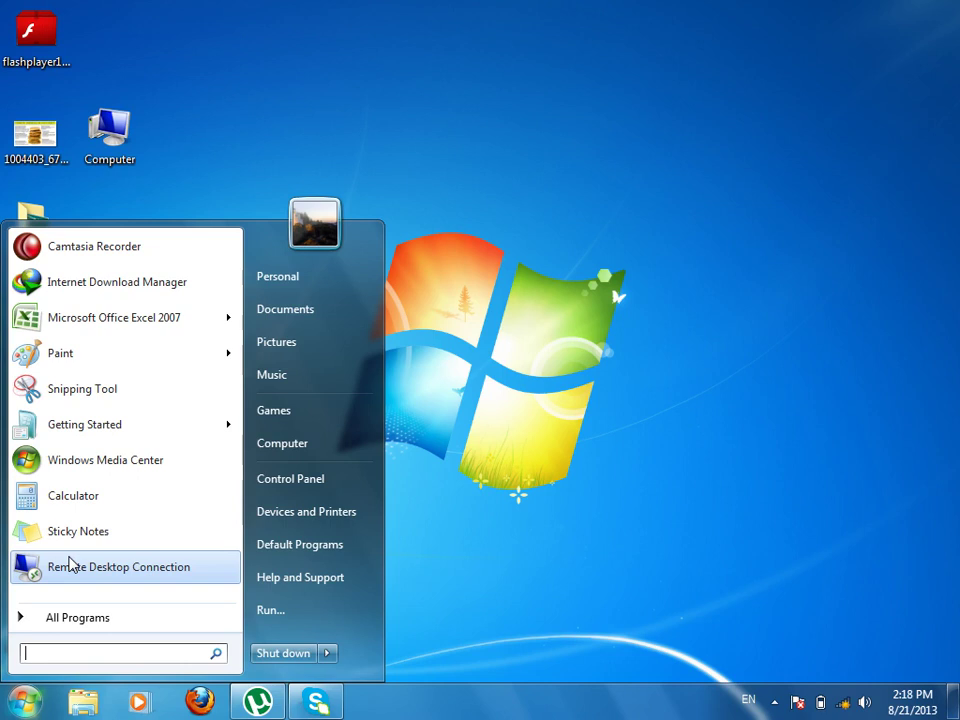
left_click(317, 613)
left_click_drag(313, 476, 577, 164)
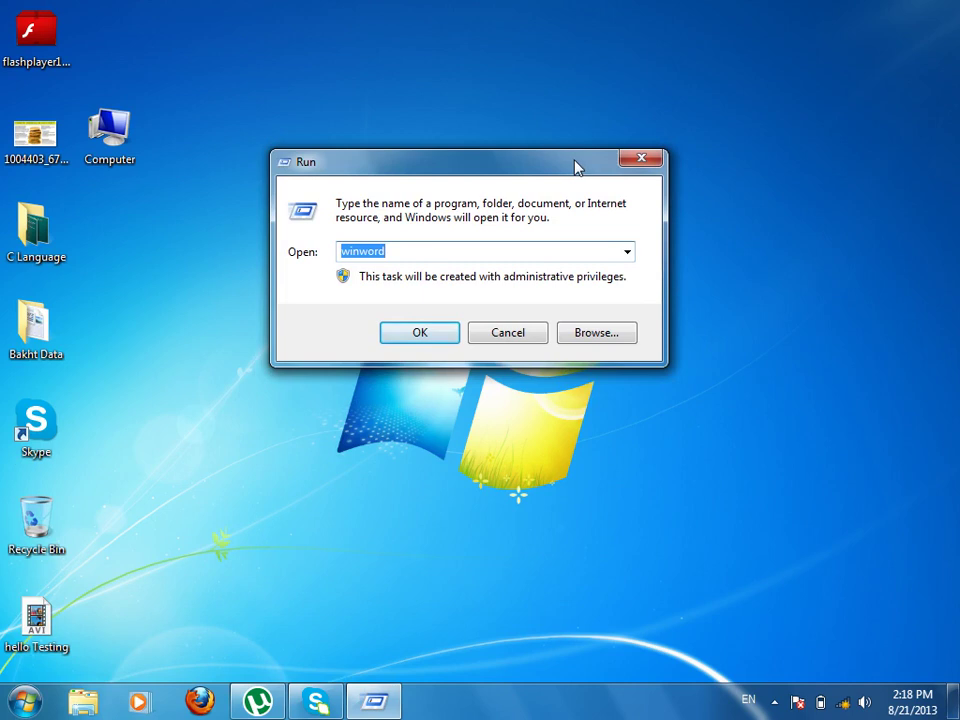
type("msaccess")
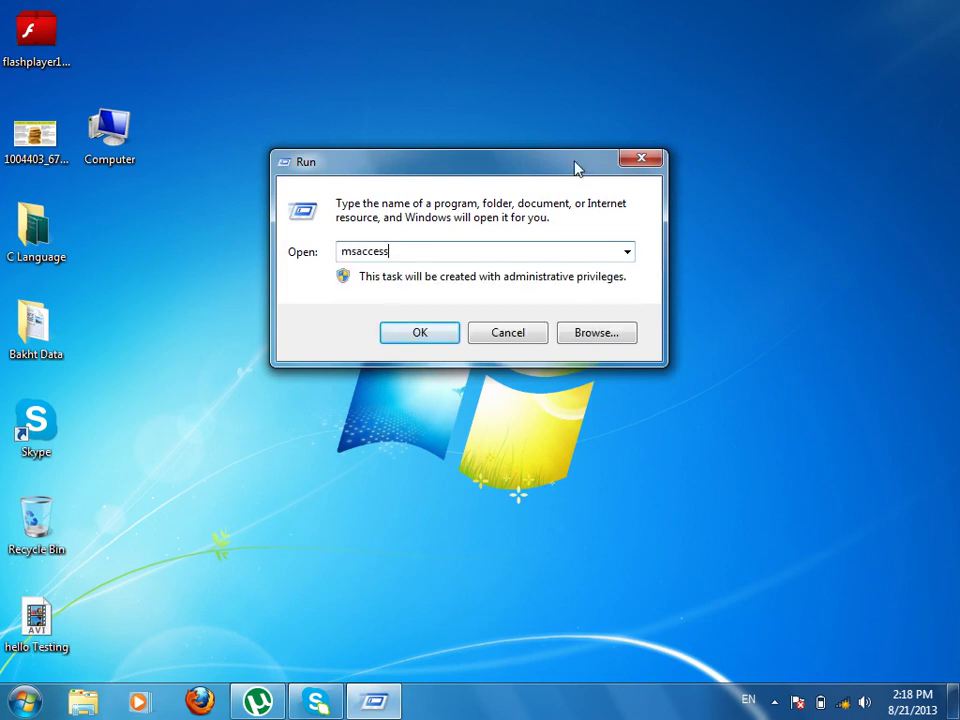
left_click(422, 333)
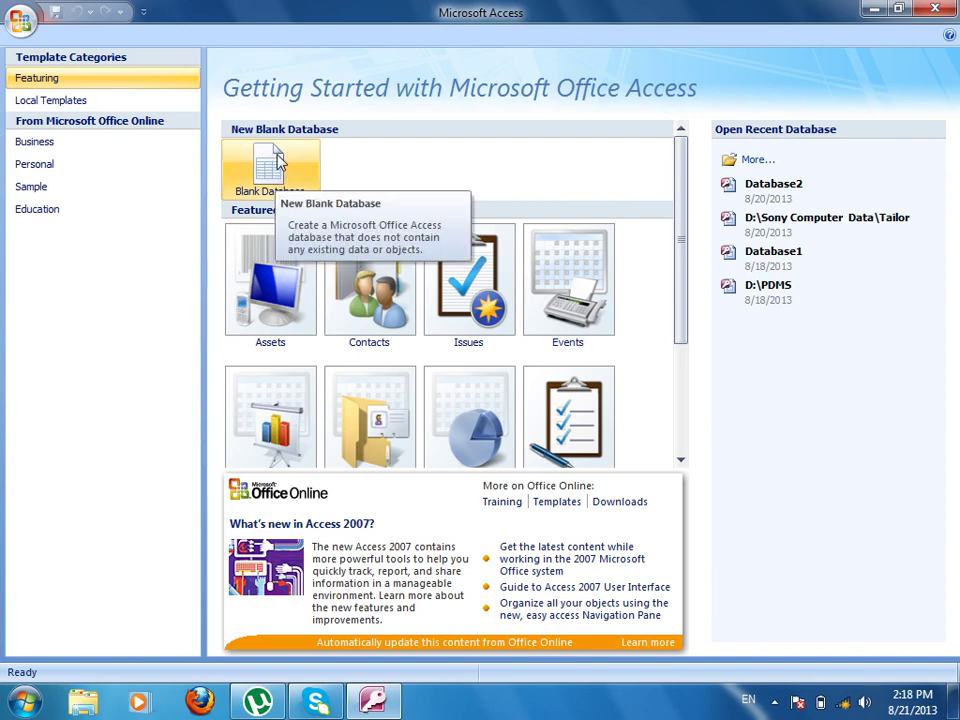
- View the dialog for opening existing databases and preview the Assets template among the featured online templates
left_click(760, 162)
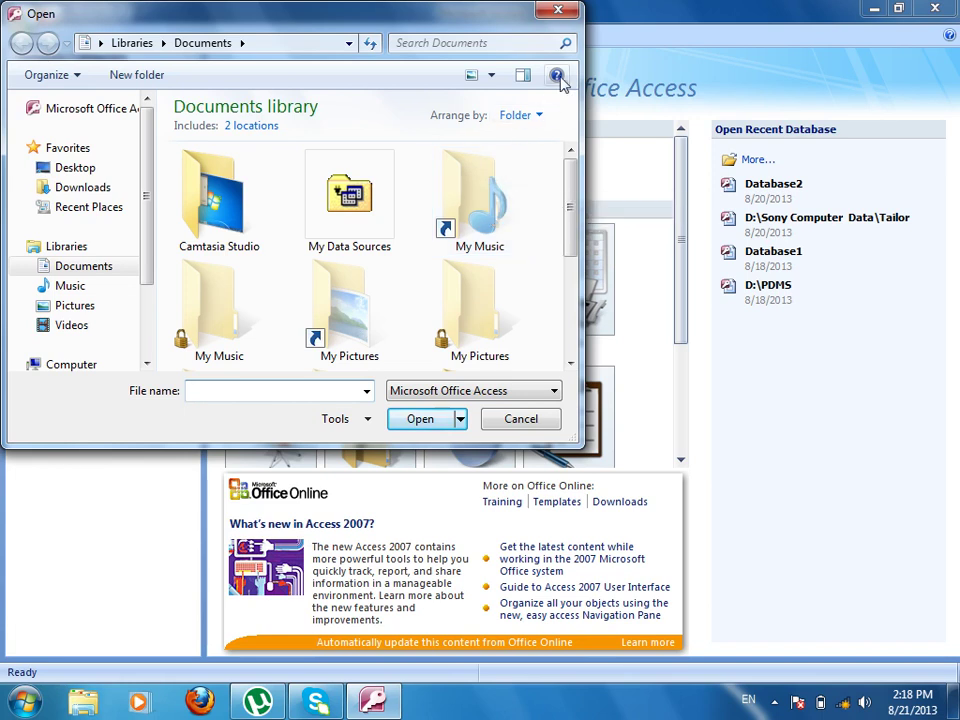
left_click(558, 10)
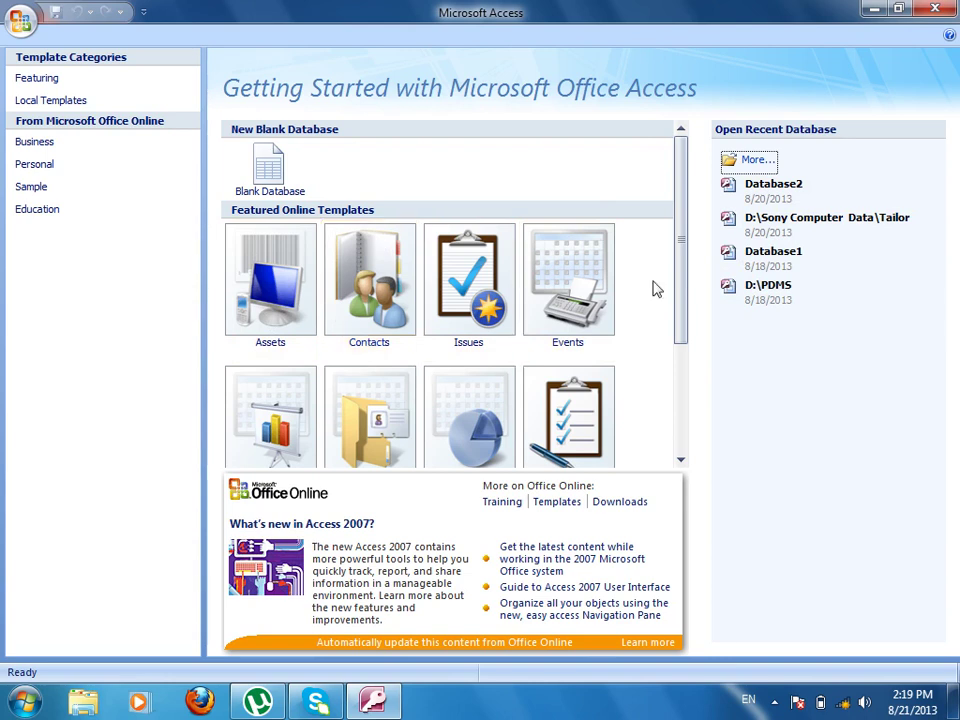
left_click_drag(685, 249, 670, 265)
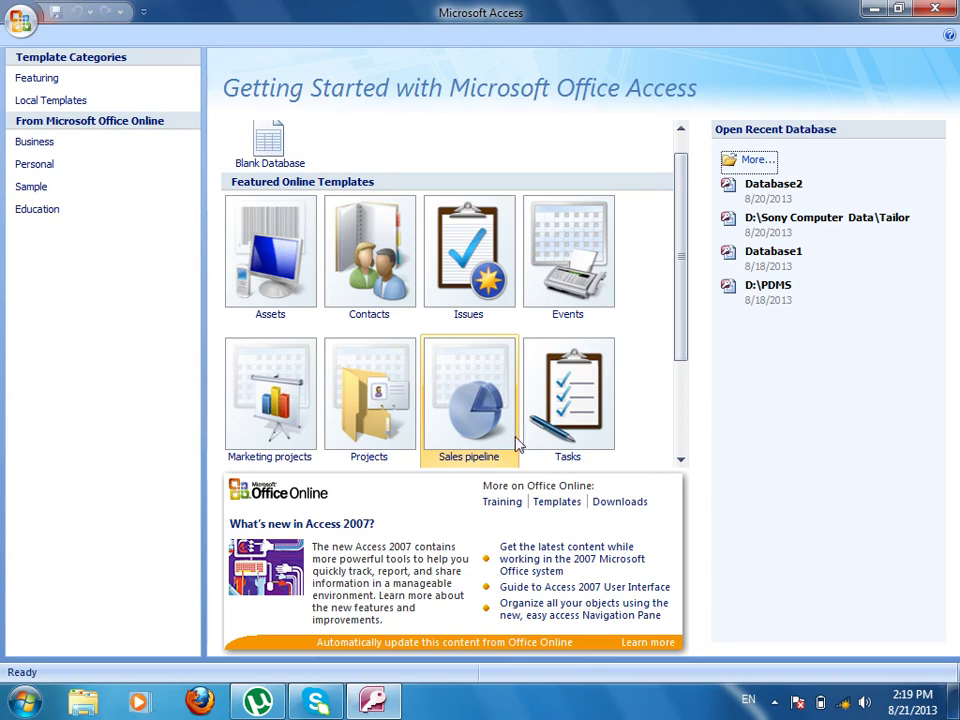
left_click(292, 292)
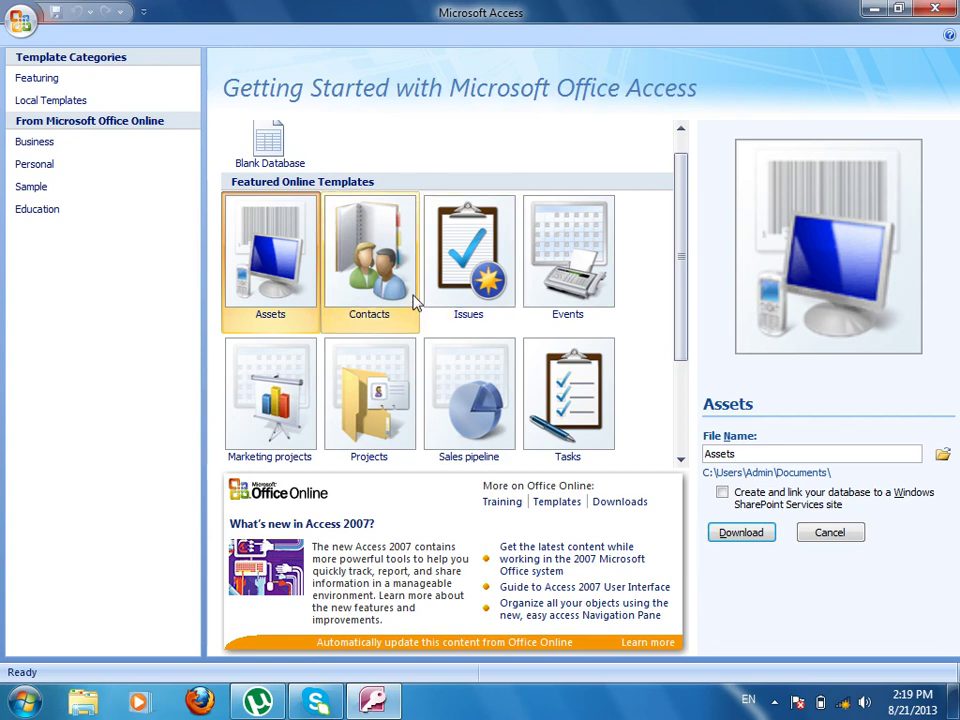
- Look through the Local Templates, Business, Personal, Sample and Education template categories
left_click(51, 100)
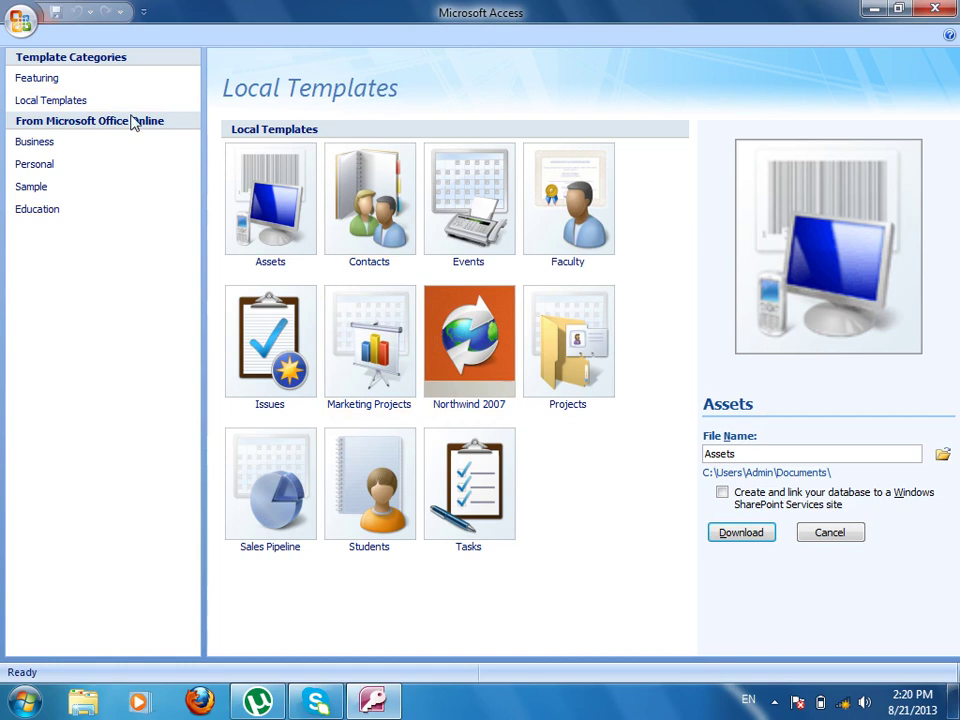
left_click(66, 141)
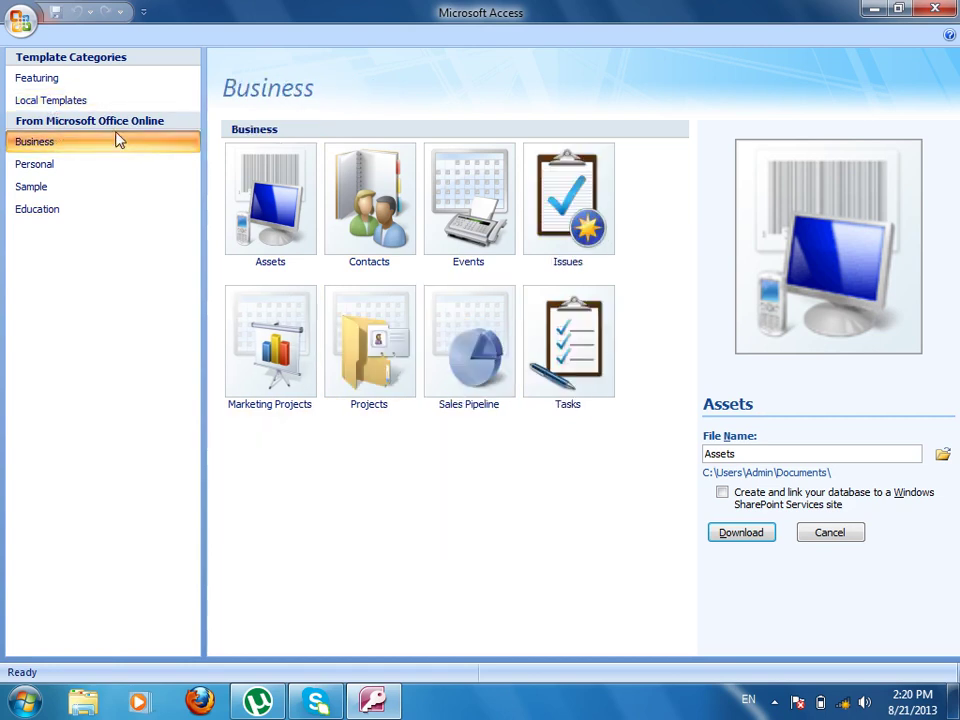
left_click(60, 165)
left_click(55, 187)
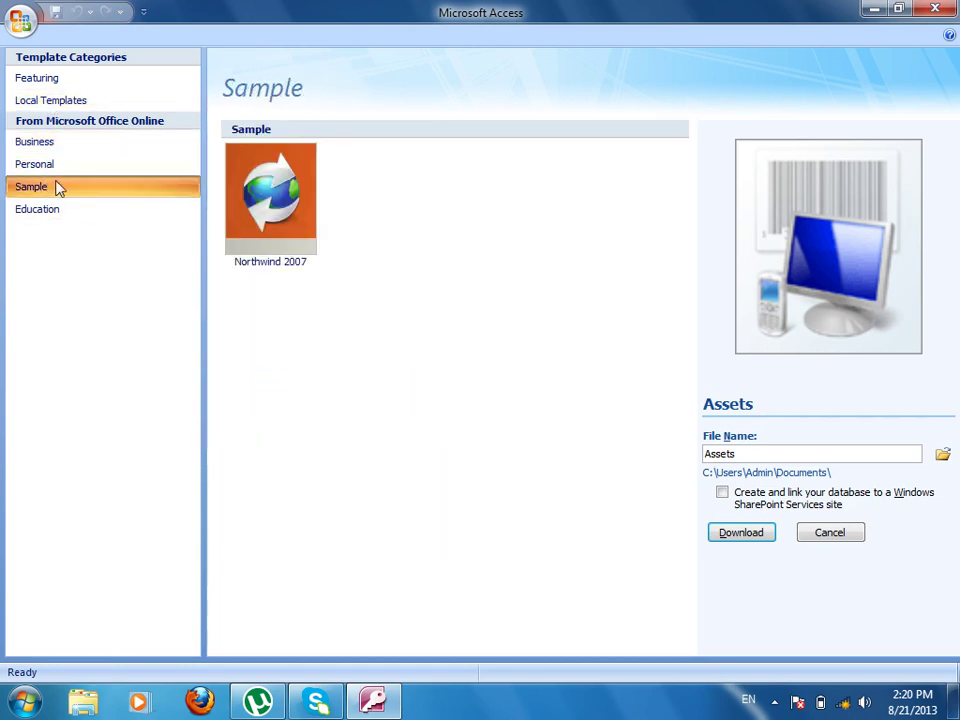
left_click(58, 209)
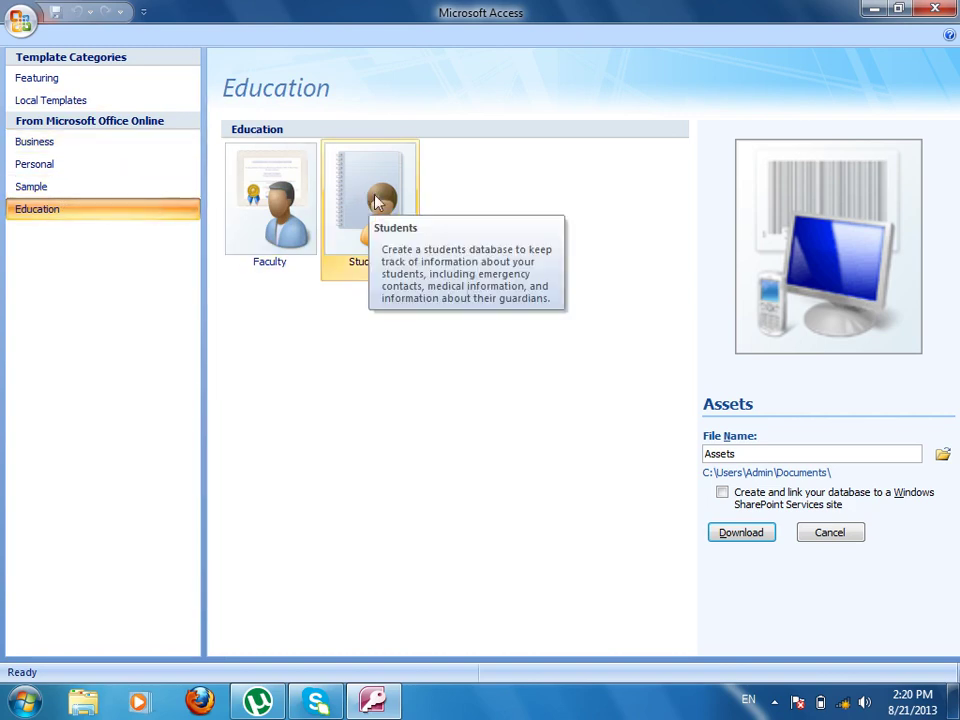
- Create a database named Students from the Students local template
left_click(105, 101)
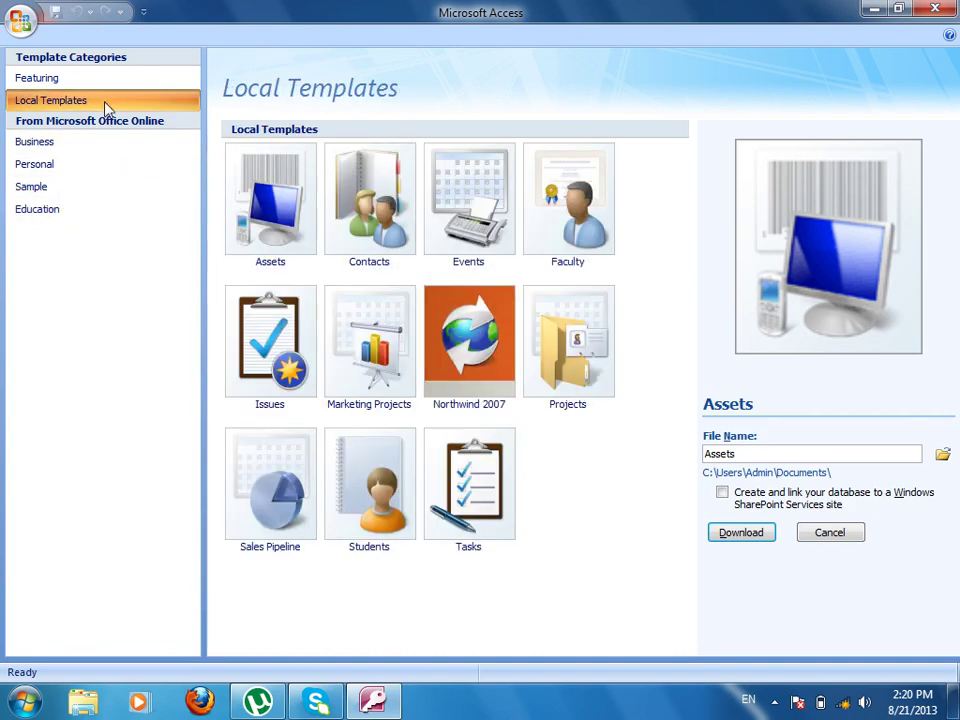
left_click(401, 511)
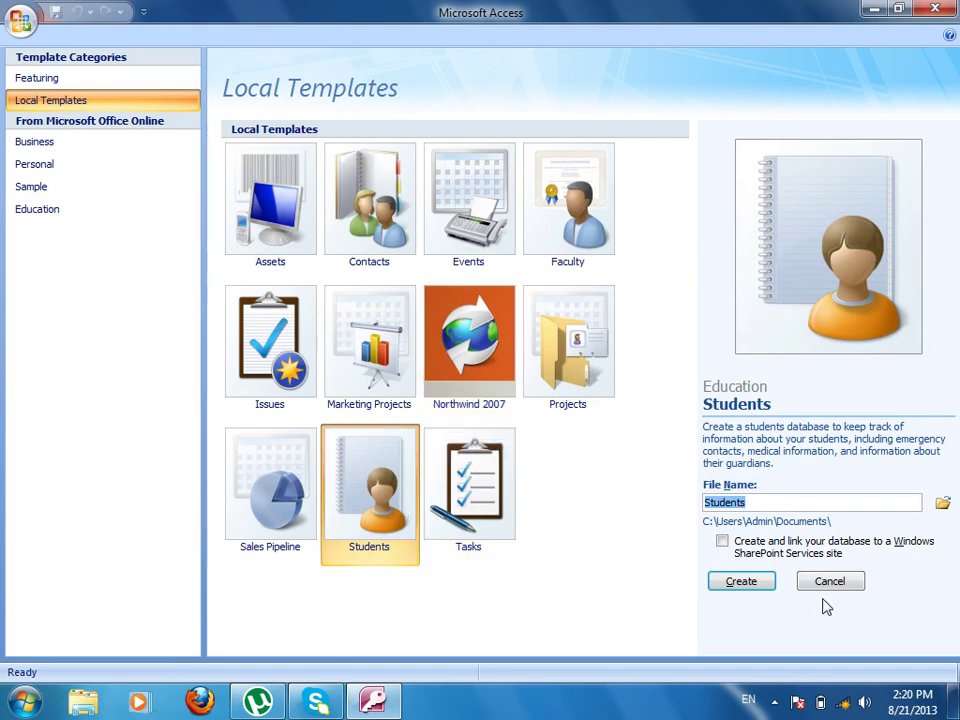
left_click(750, 581)
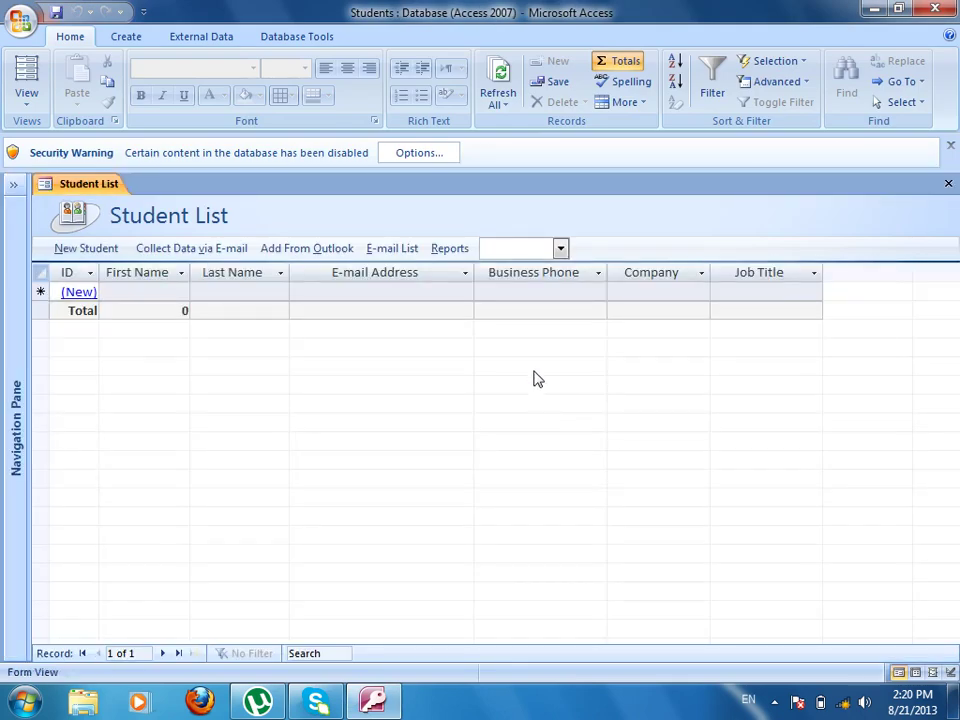
- Expand the navigation pane of the Students database and group its objects by Object Type
left_click(14, 184)
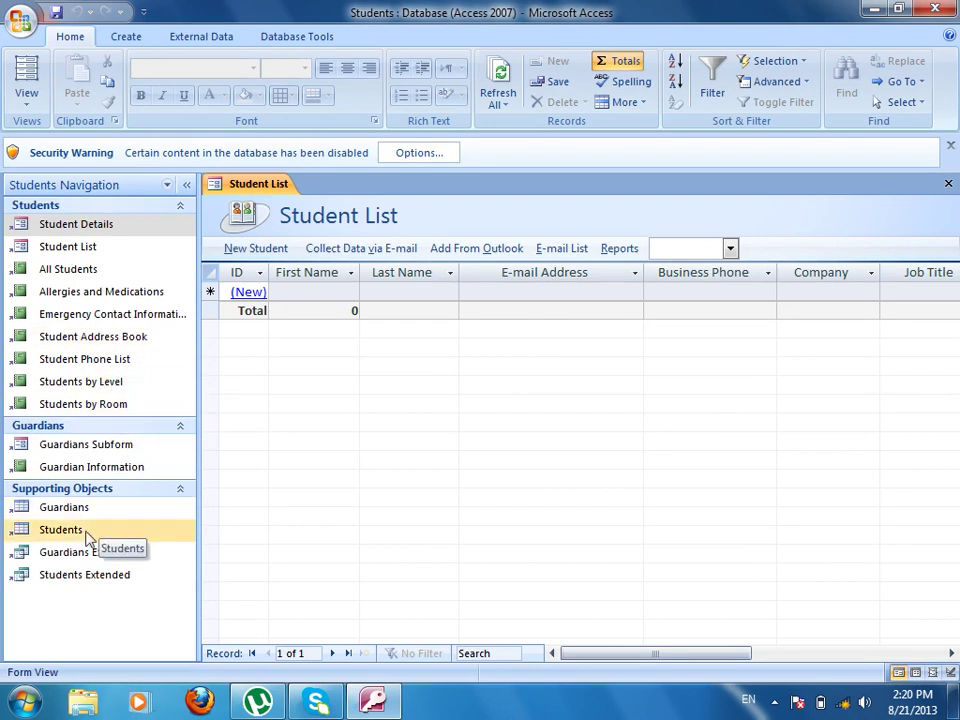
left_click(160, 187)
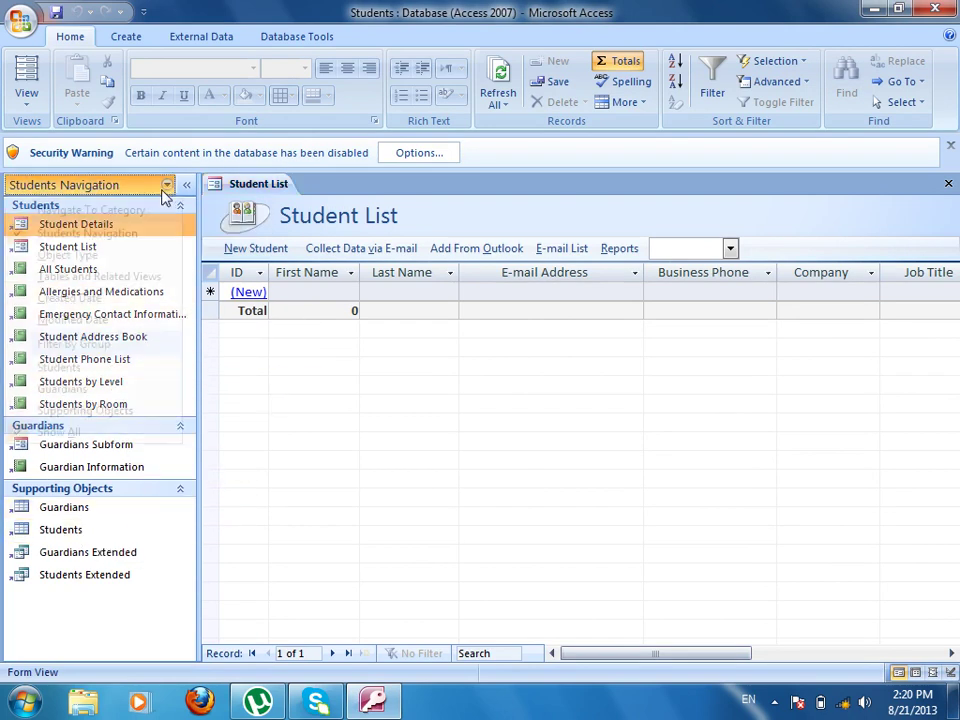
left_click(113, 258)
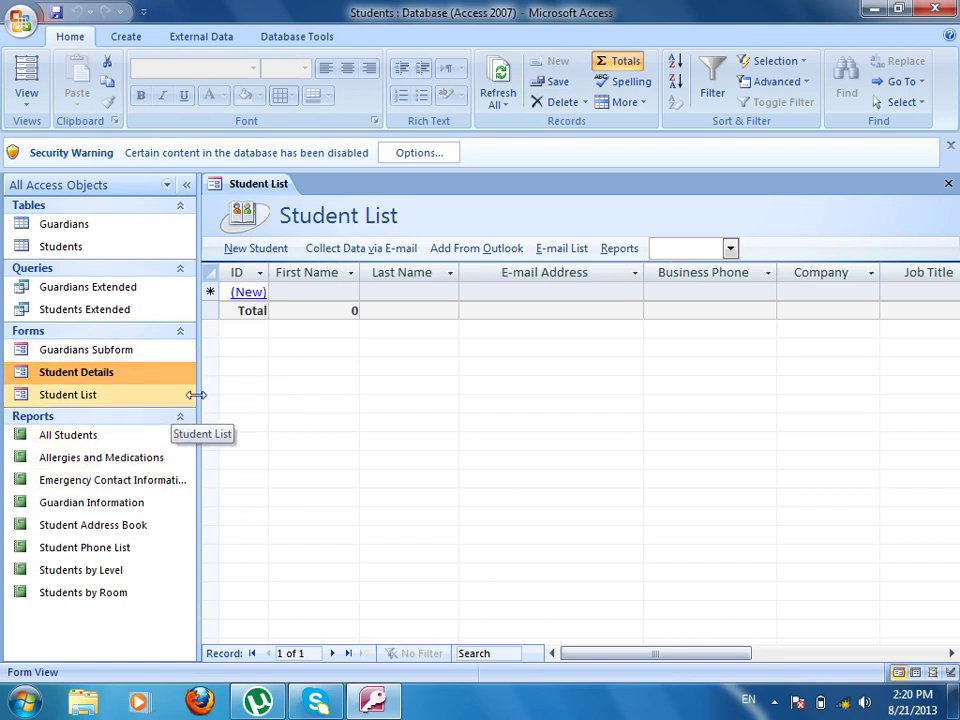
- Close the Students database and start Microsoft Access again with the msaccess command
key("alt+F4")
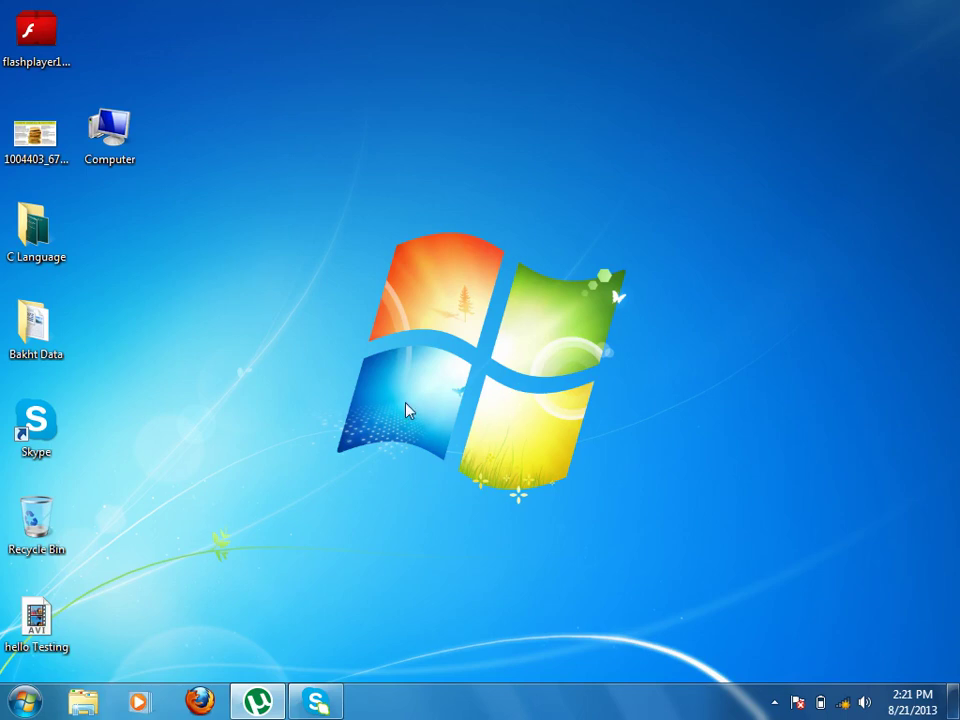
left_click(24, 702)
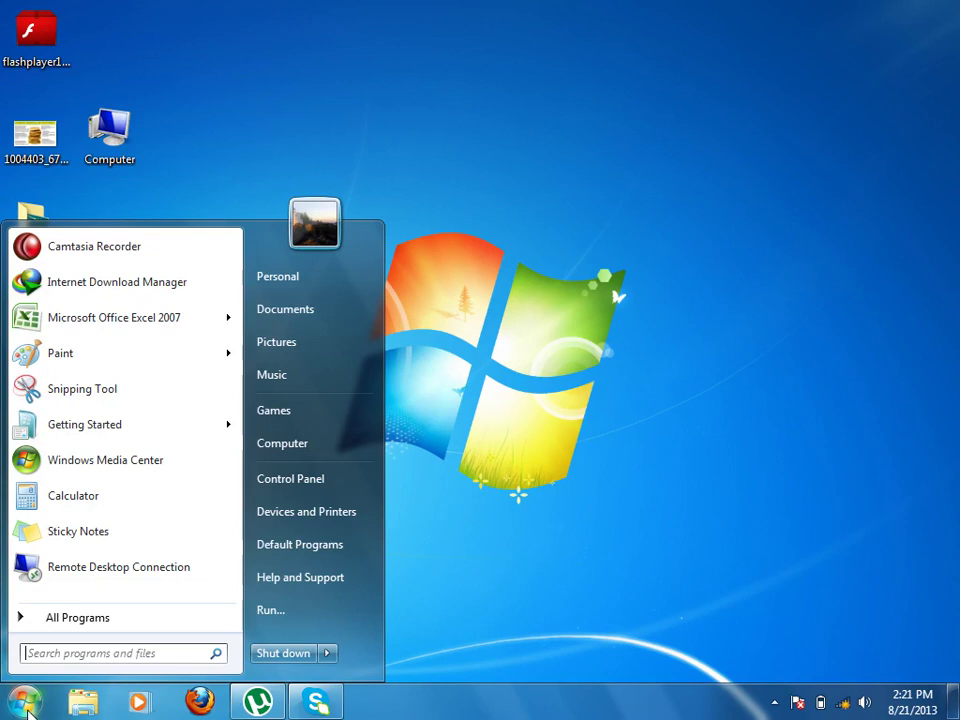
left_click(276, 612)
left_click_drag(270, 476, 528, 85)
left_click(446, 178)
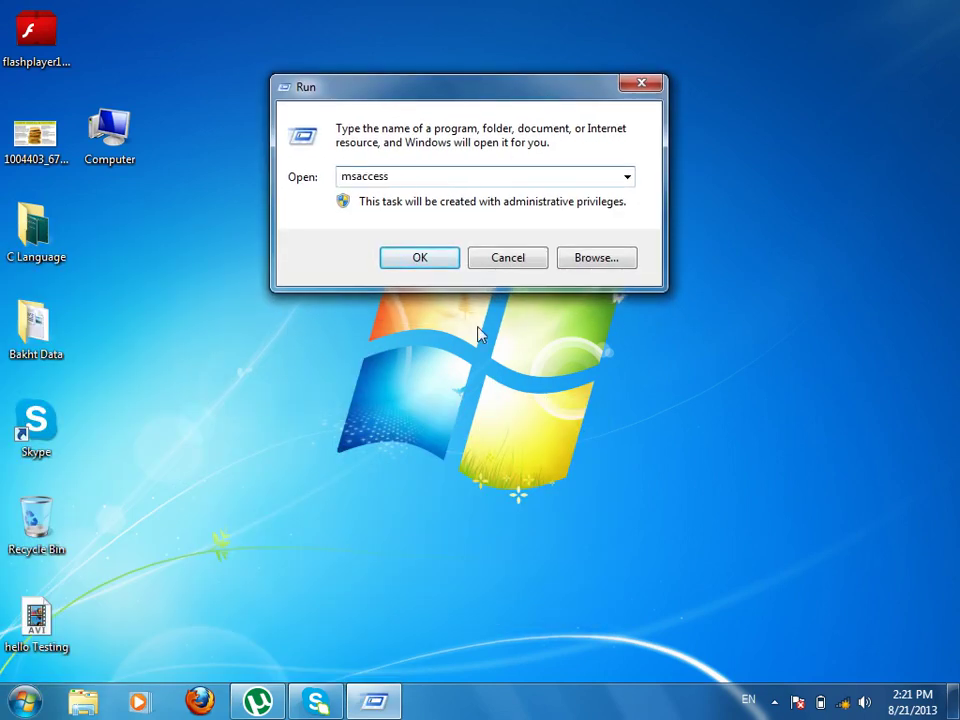
left_click(420, 258)
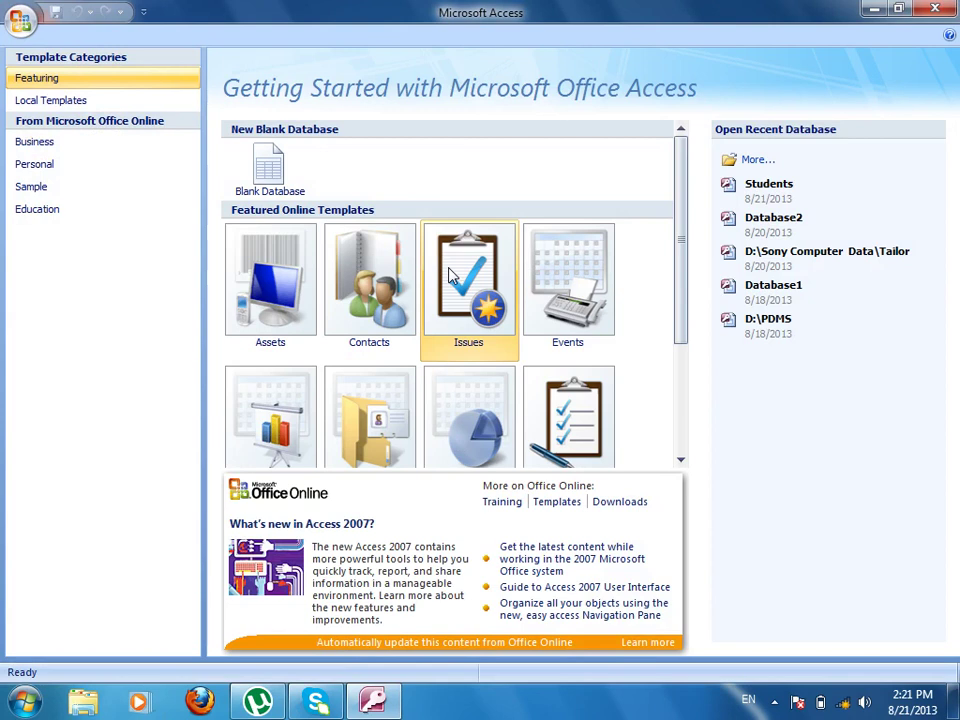
- Start a blank database and create and open a folder named stdDB on Local Disk (D:) as its location
left_click(277, 163)
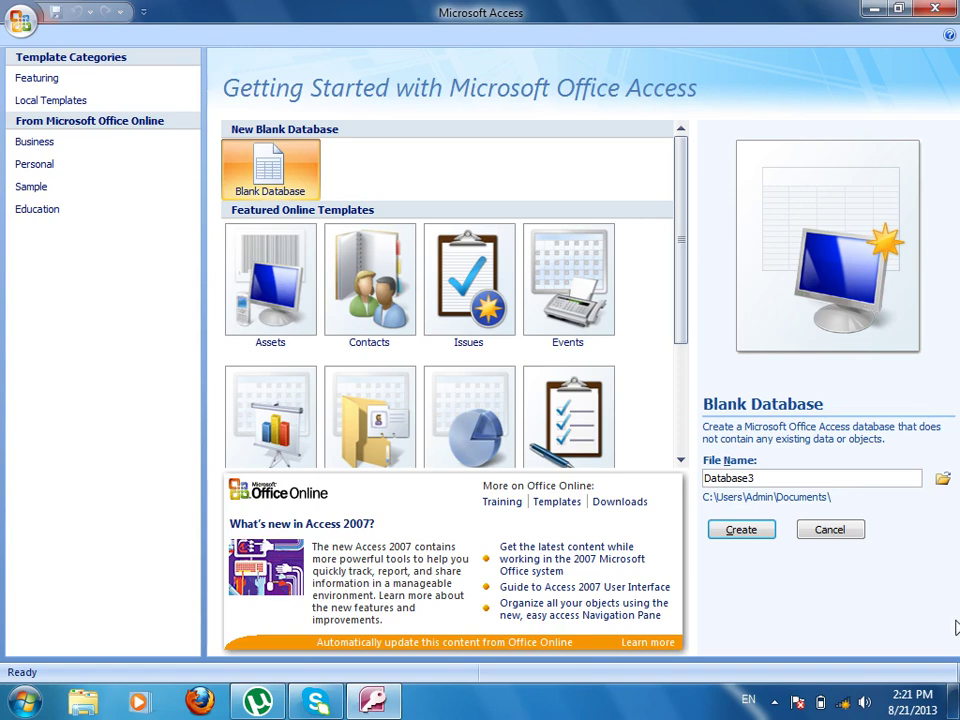
left_click(944, 481)
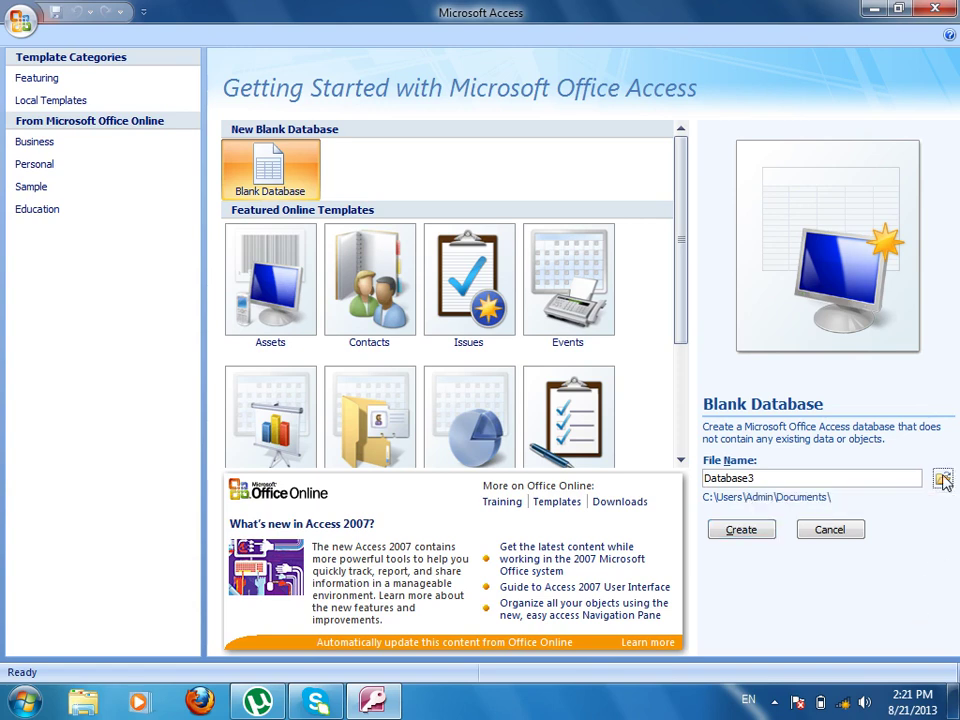
scroll(112, 147, "down", 3)
scroll(148, 248, "up", 1)
left_click(84, 282)
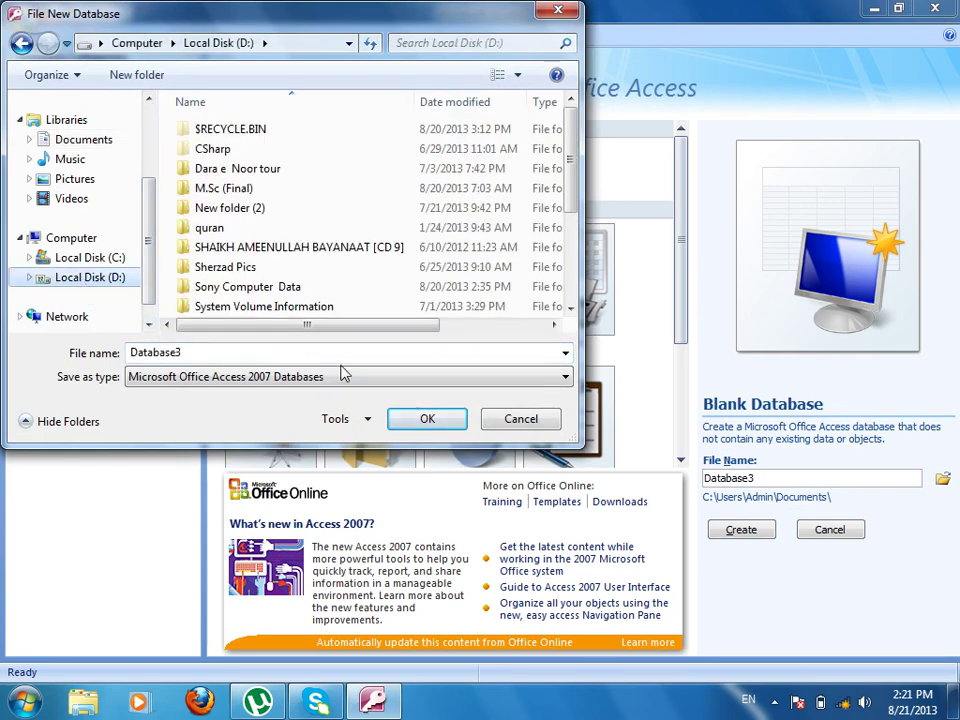
left_click(131, 76)
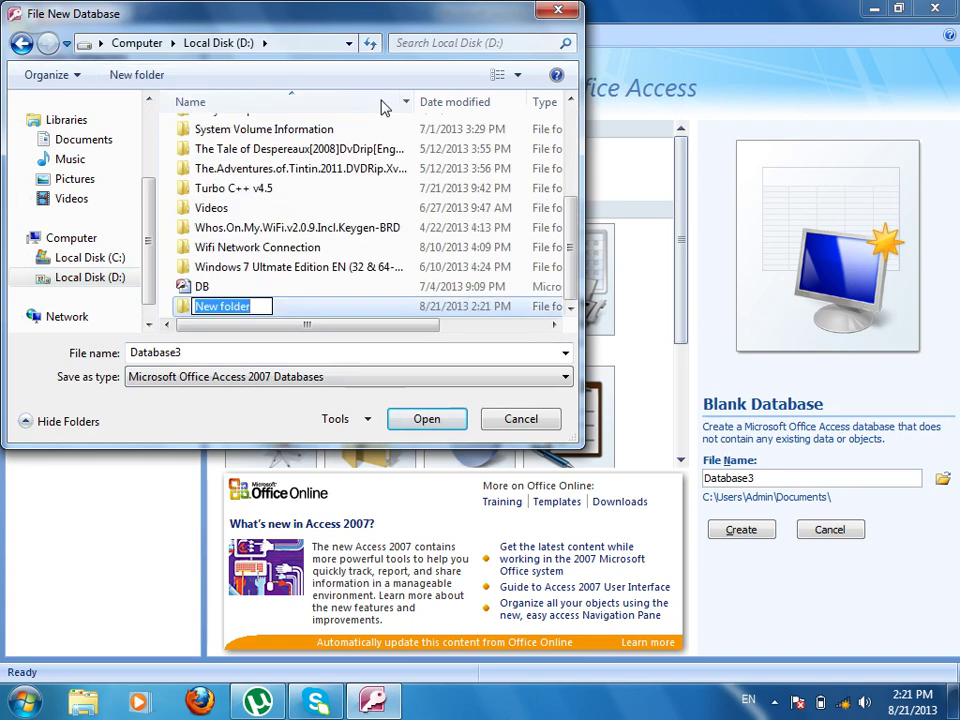
type("stdDB")
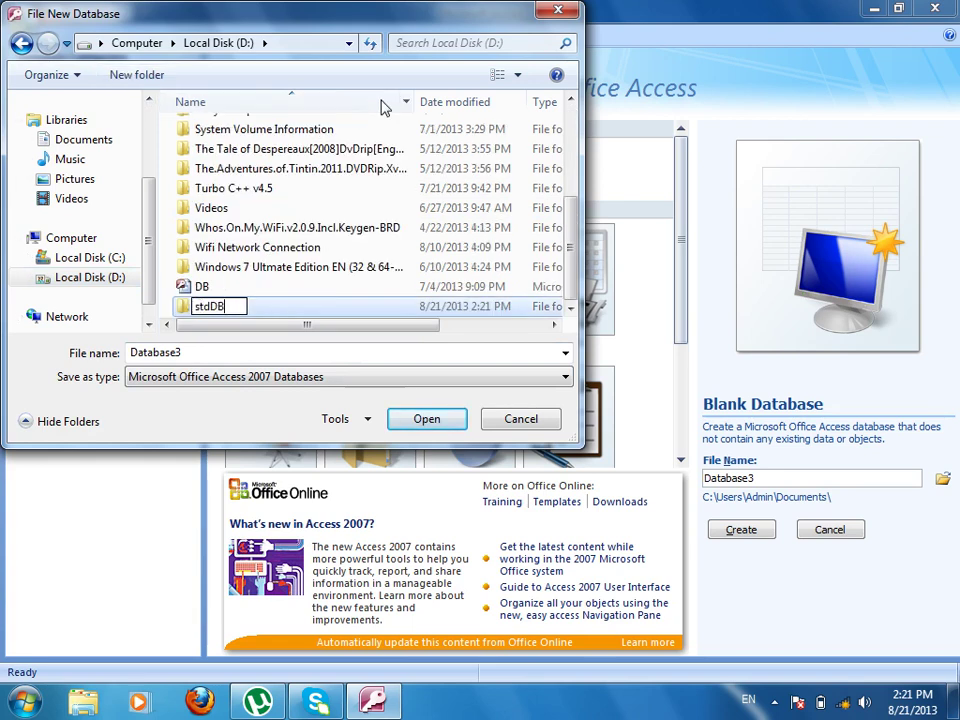
double_click(279, 307)
- Try out sample file names such as db and UNHCRDB for the new blank database
double_click(326, 349)
type("d")
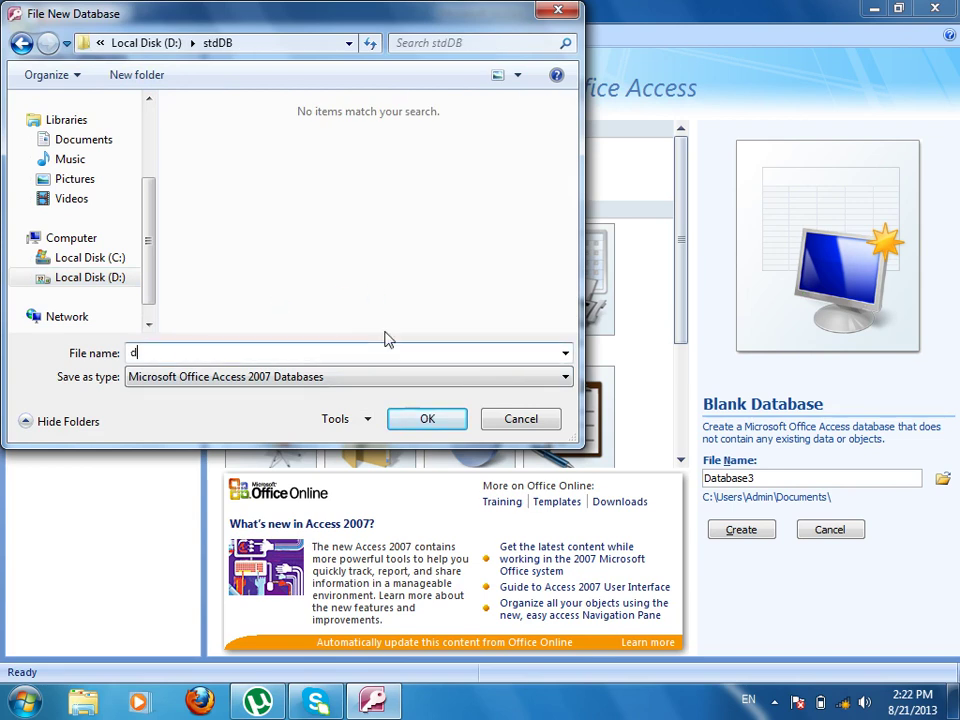
type("b")
key("ctrl+a")
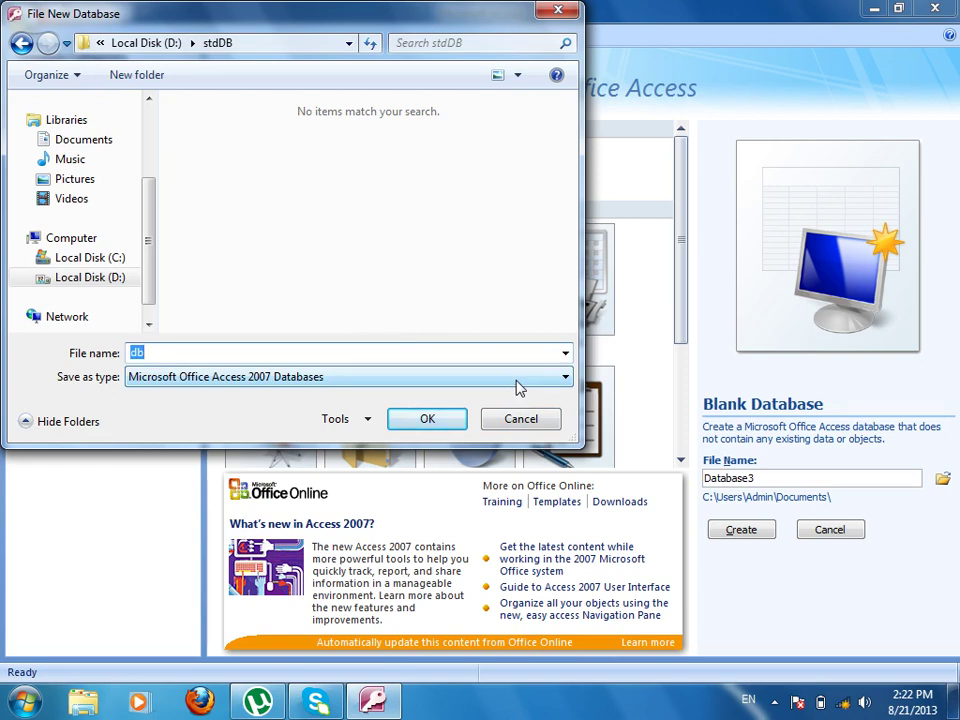
type("Zls")
key("BackSpace")
key("BackSpace")
type("c")
key("Caps_Lock")
type("s")
key("BackSpace")
key("BackSpace")
type("C")
key("Caps_Lock")
key("BackSpace")
key("BackSpace")
key("BackSpace")
key("BackSpace")
key("BackSpace")
key("BackSpace")
type("KardanD")
key("BackSpace")
key("BackSpace")
key("BackSpace")
key("BackSpace")
key("BackSpace")
key("BackSpace")
key("BackSpace")
key("BackSpace")
key("BackSpace")
type("HCRD")
- Name the blank database ZICSDB in the stdDB folder and create it
key("ctrl+a")
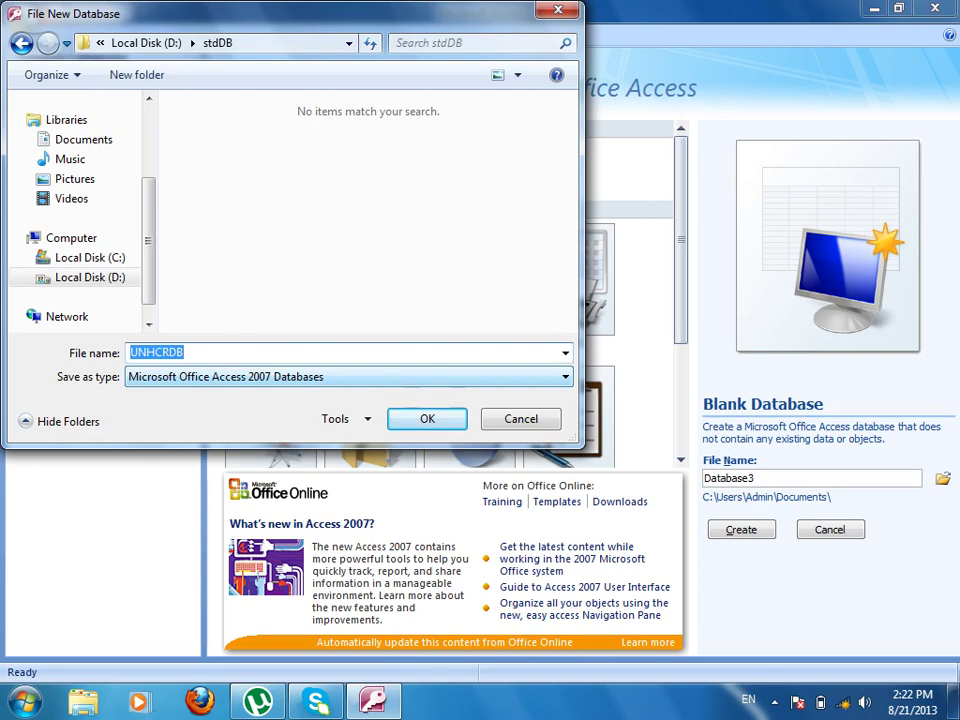
type("ZICSDB")
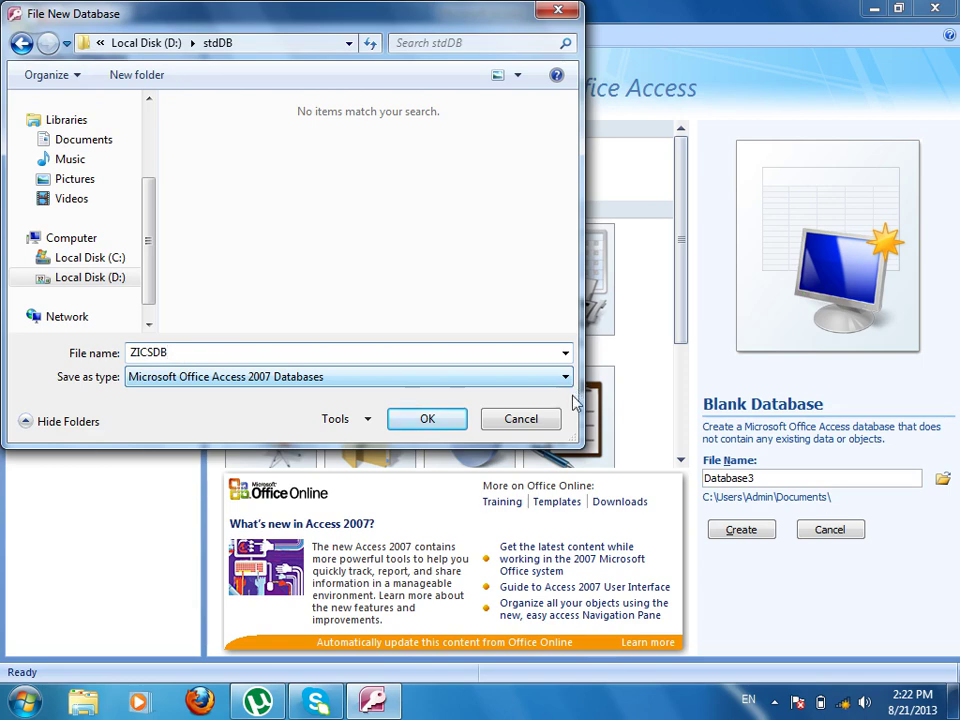
left_click(446, 426)
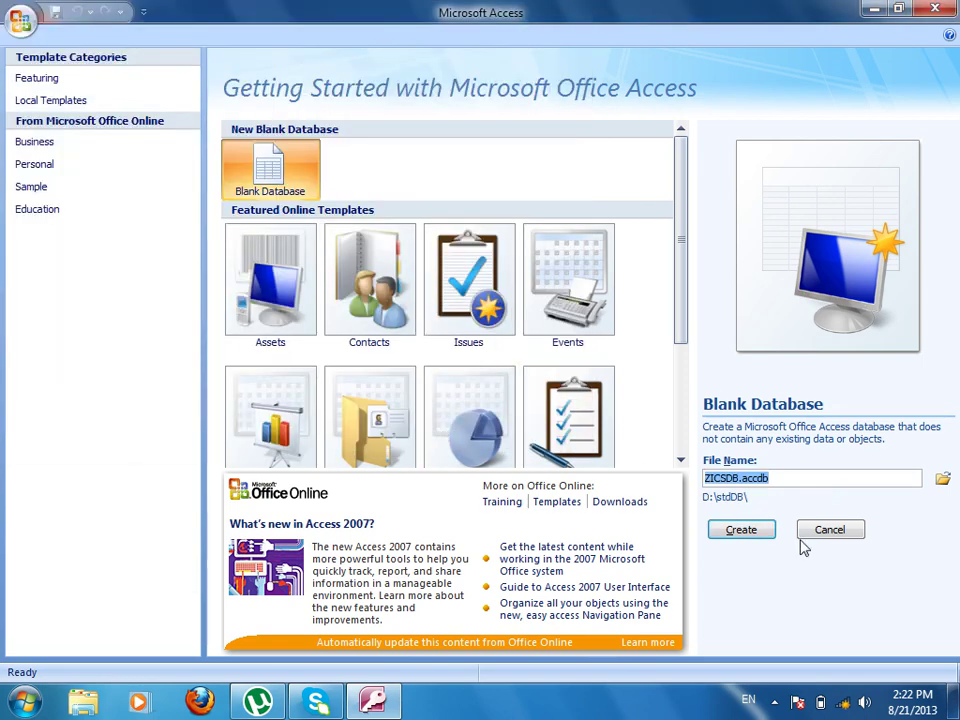
left_click(836, 478)
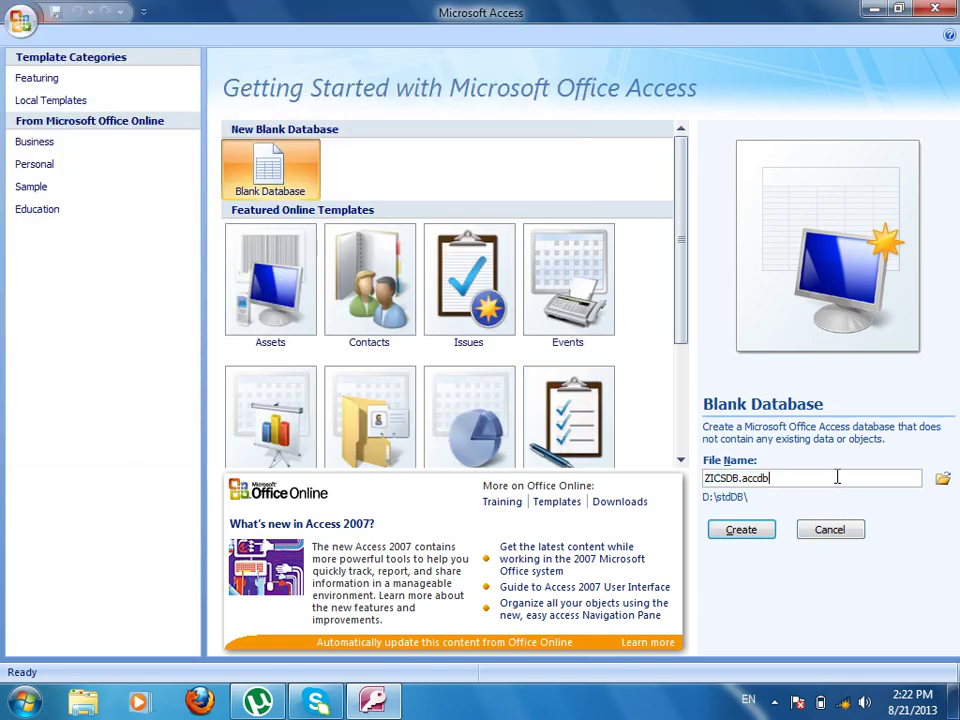
left_click(739, 528)
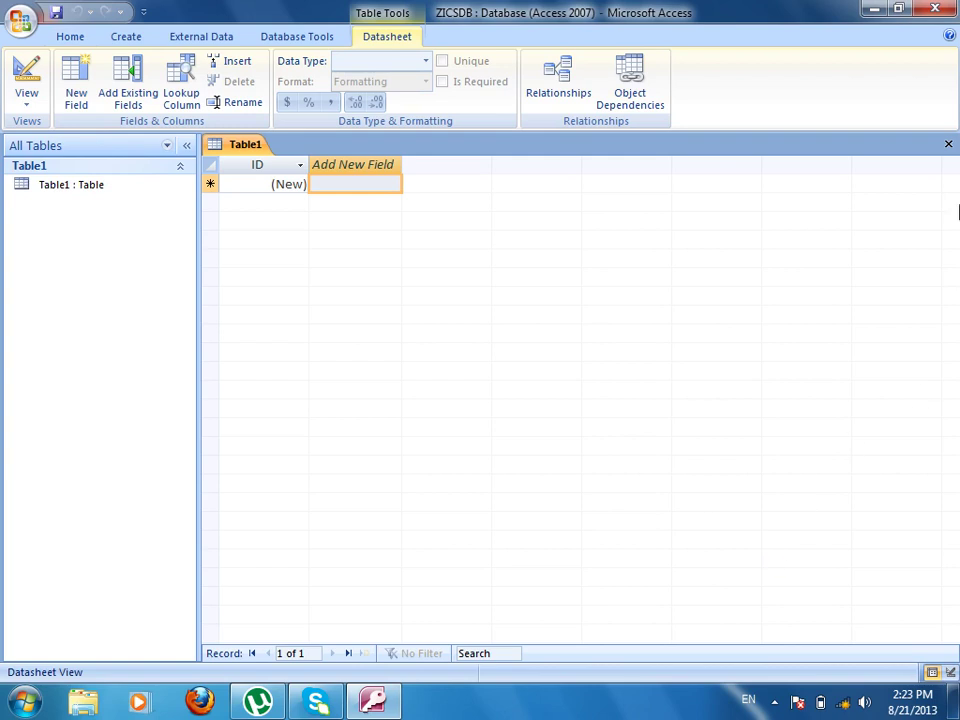
- Close the Table1 datasheet and display the commands for creating database objects
left_click(947, 146)
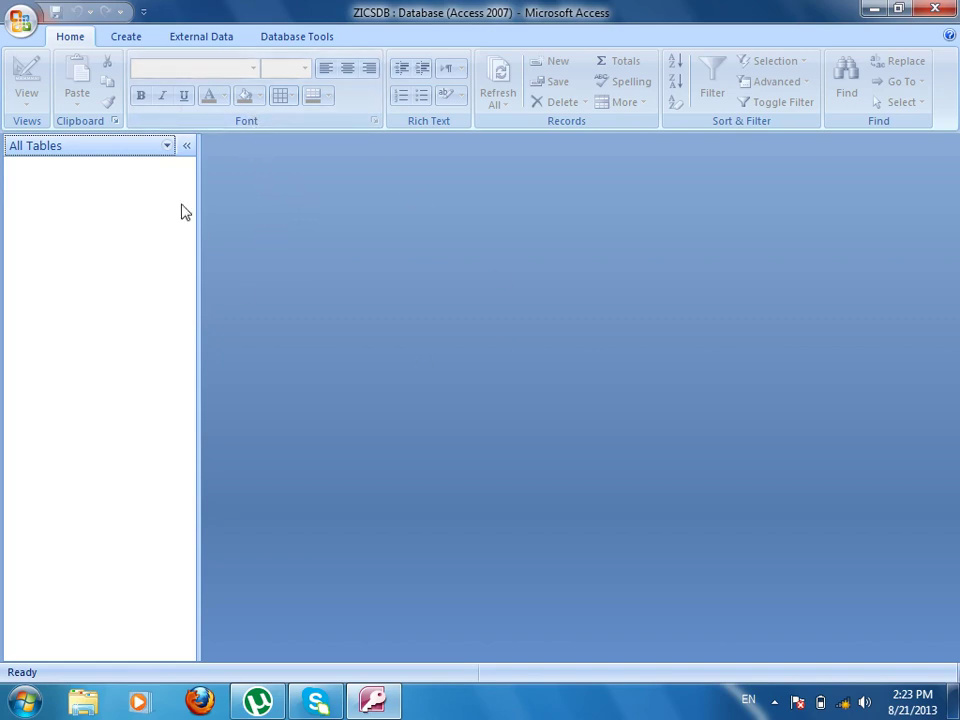
left_click(128, 38)
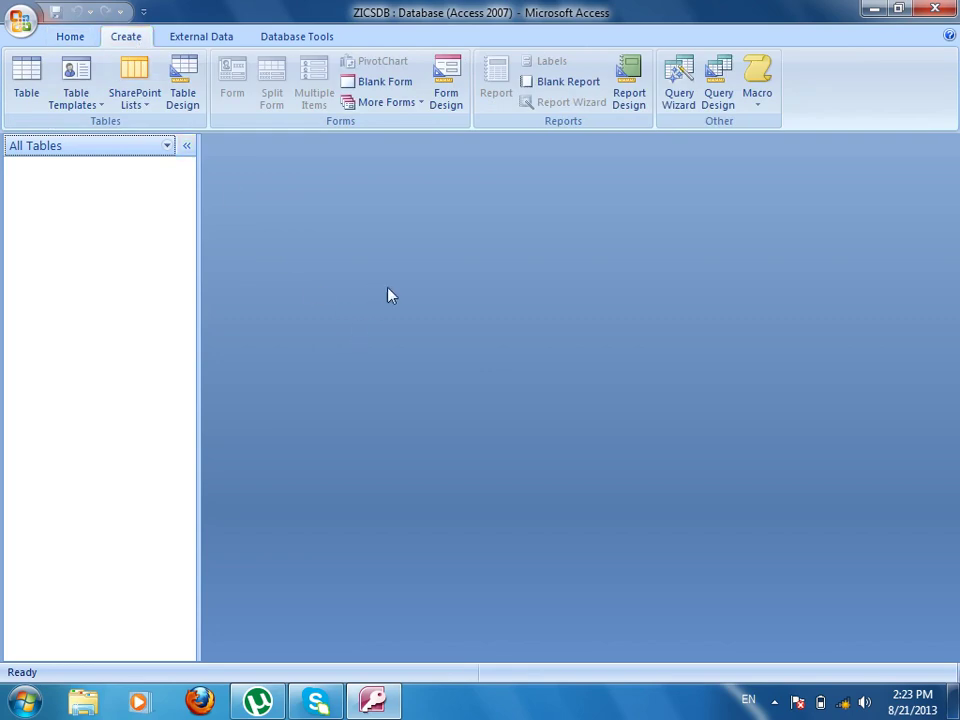
- Open the Snipping Tool and cancel its pending capture, leaving the tool open
left_click(22, 700)
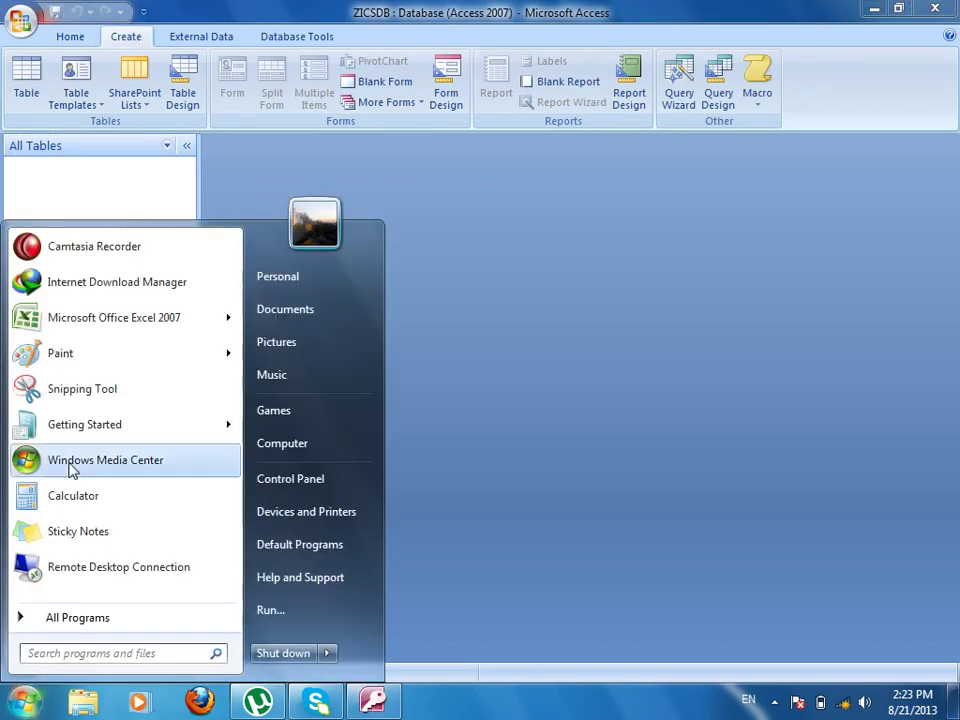
left_click(111, 398)
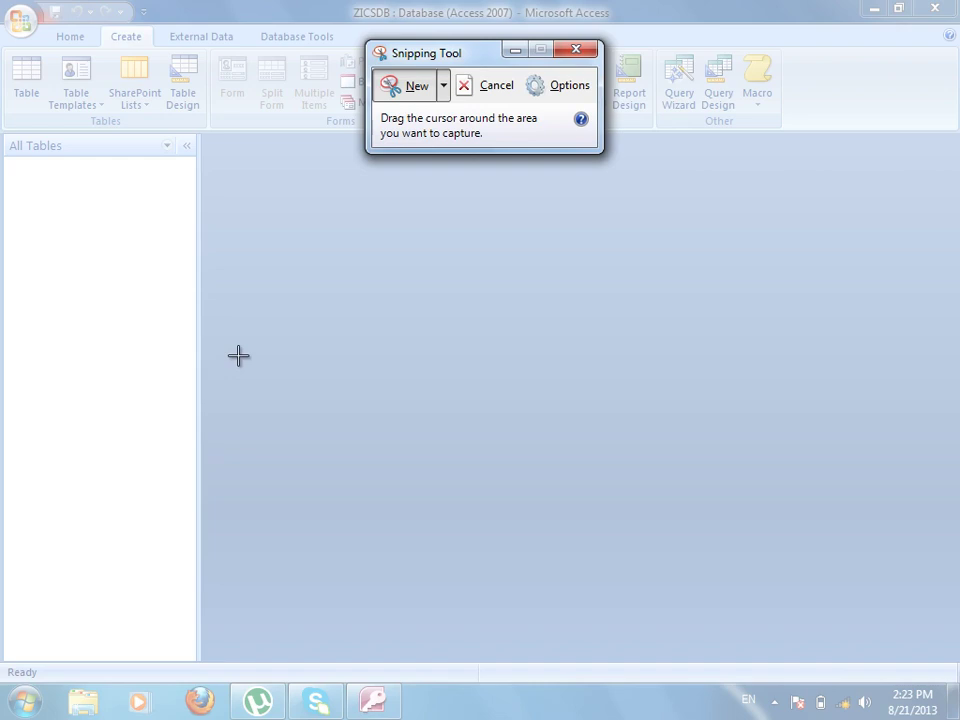
key("Escape")
- Launch Microsoft Word by running the winword command
left_click(22, 700)
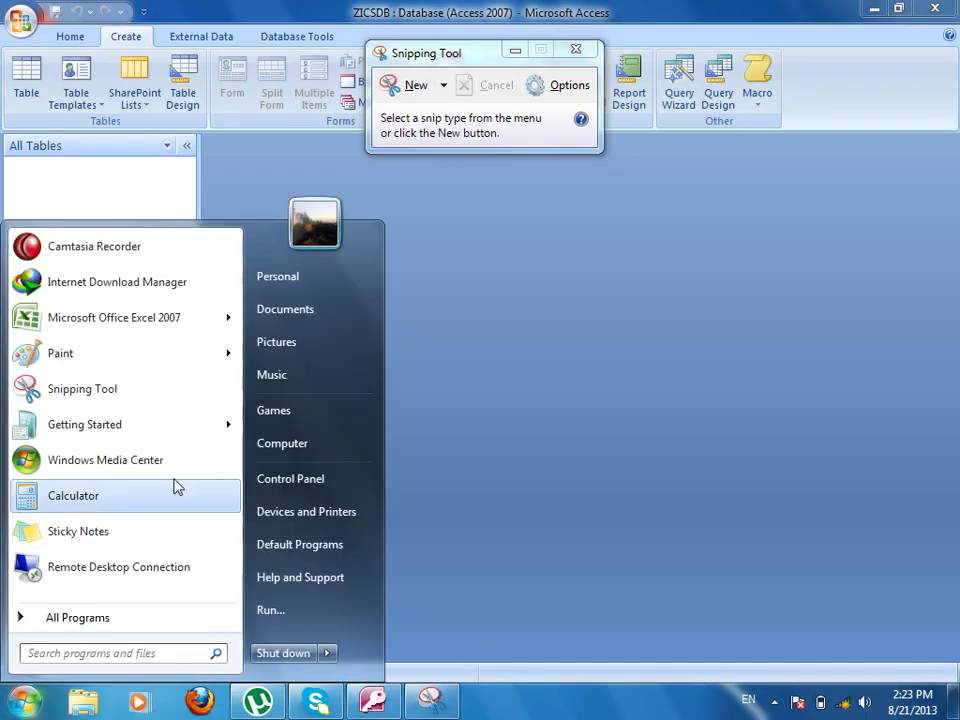
left_click(262, 616)
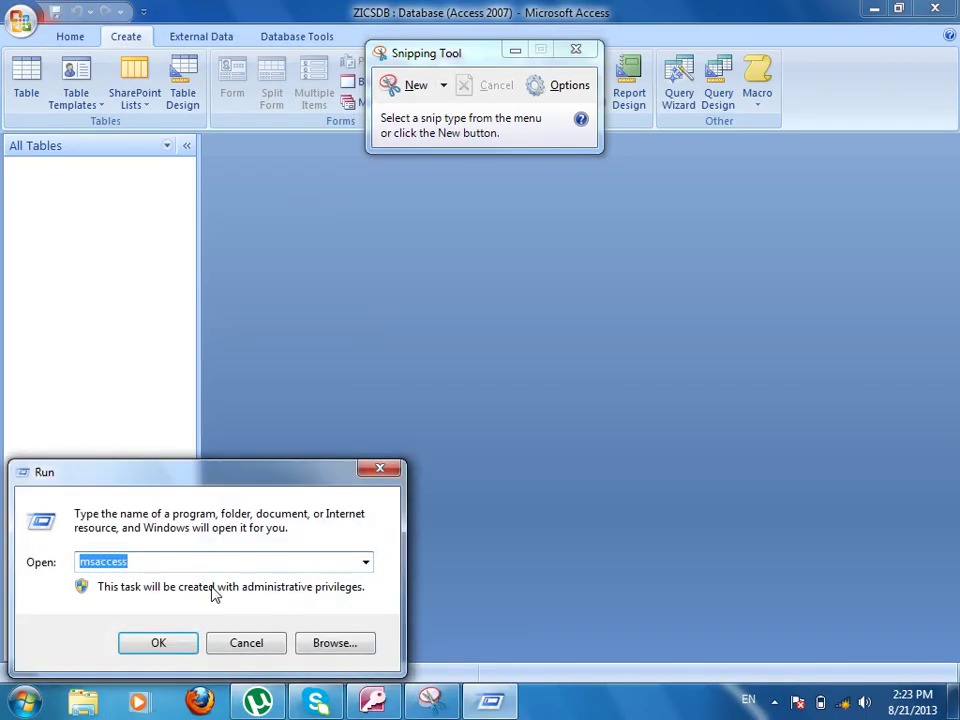
type("Winwod")
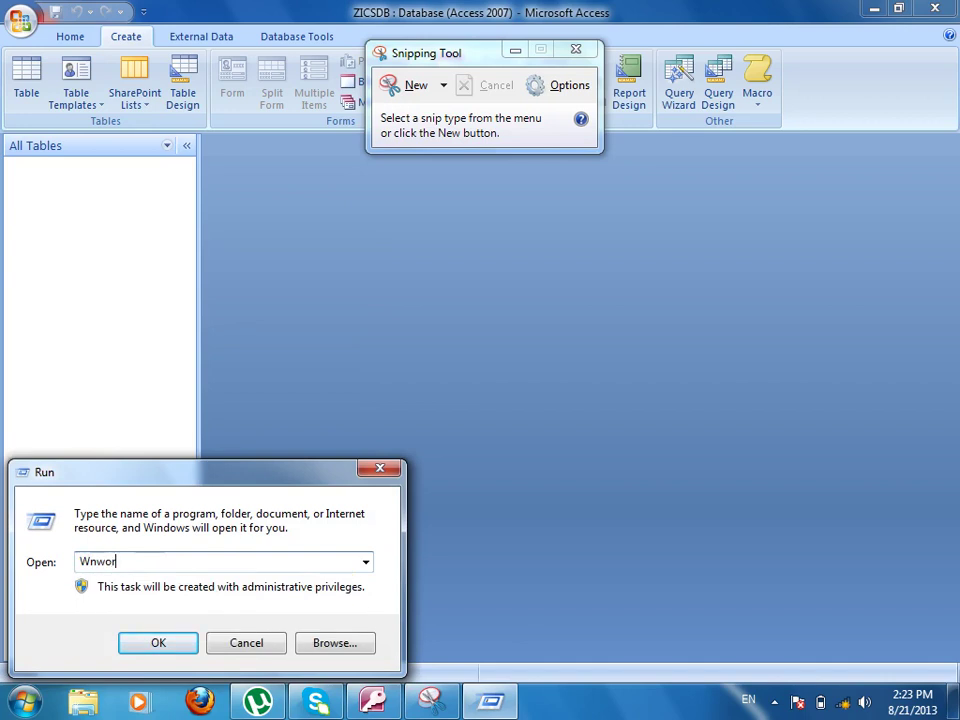
key("BackSpace")
key("BackSpace")
key("BackSpace")
key("BackSpace")
key("BackSpace")
type("inword")
key("Return")
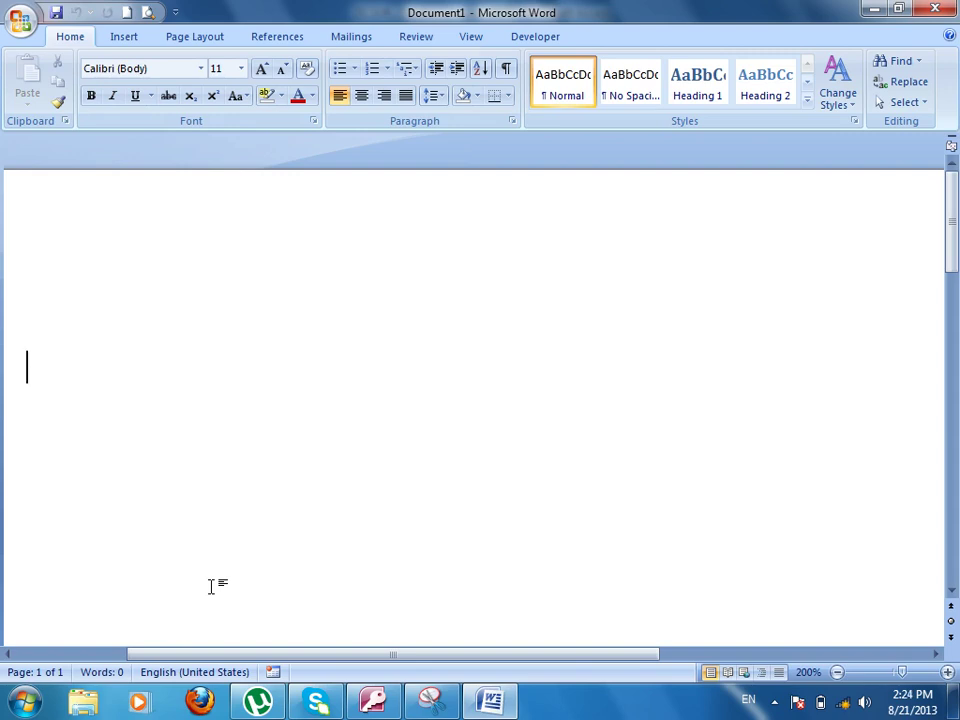
left_click(512, 40)
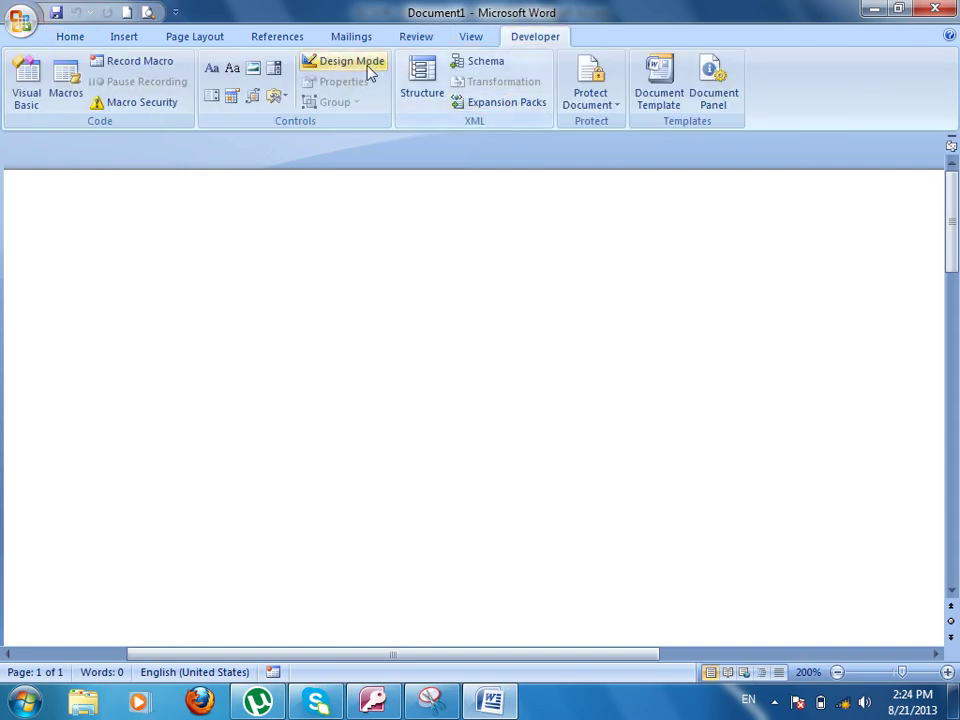
left_click(347, 38)
left_click(66, 38)
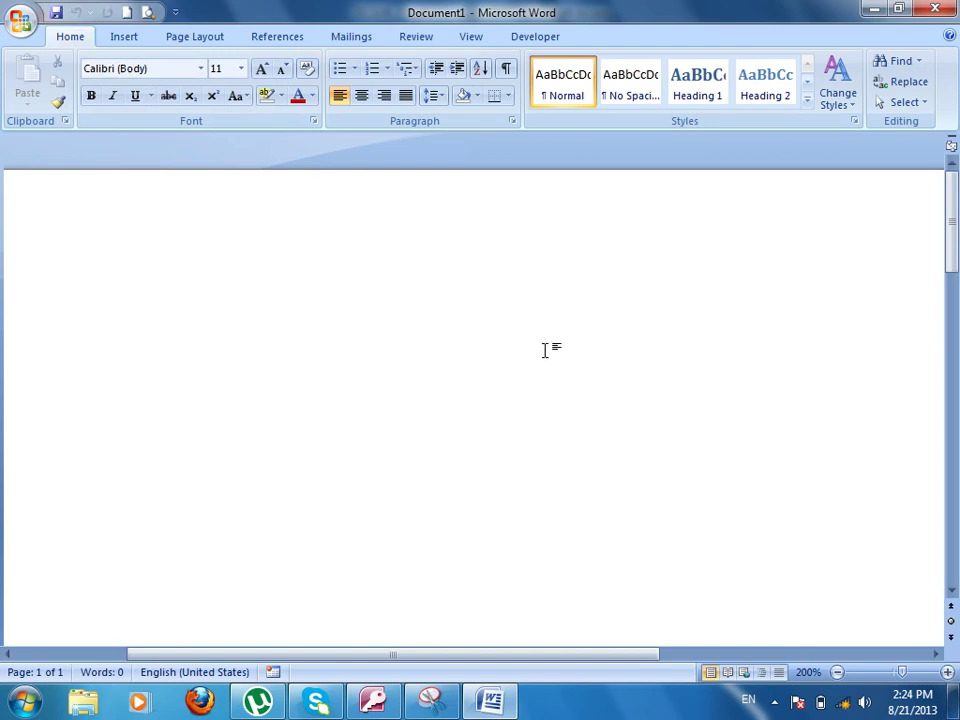
- Write the line "Objective (to make a CV or letter or application)" in the blank document
type("Objective (")
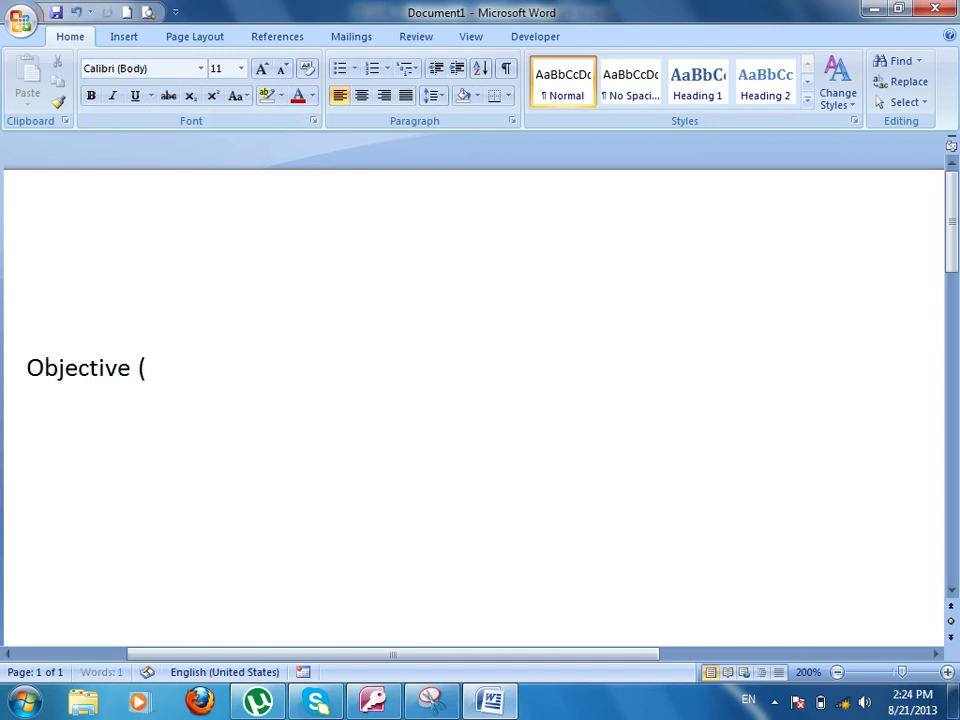
type("to make a cC")
key("BackSpace")
key("BackSpace")
type("CV or \\L")
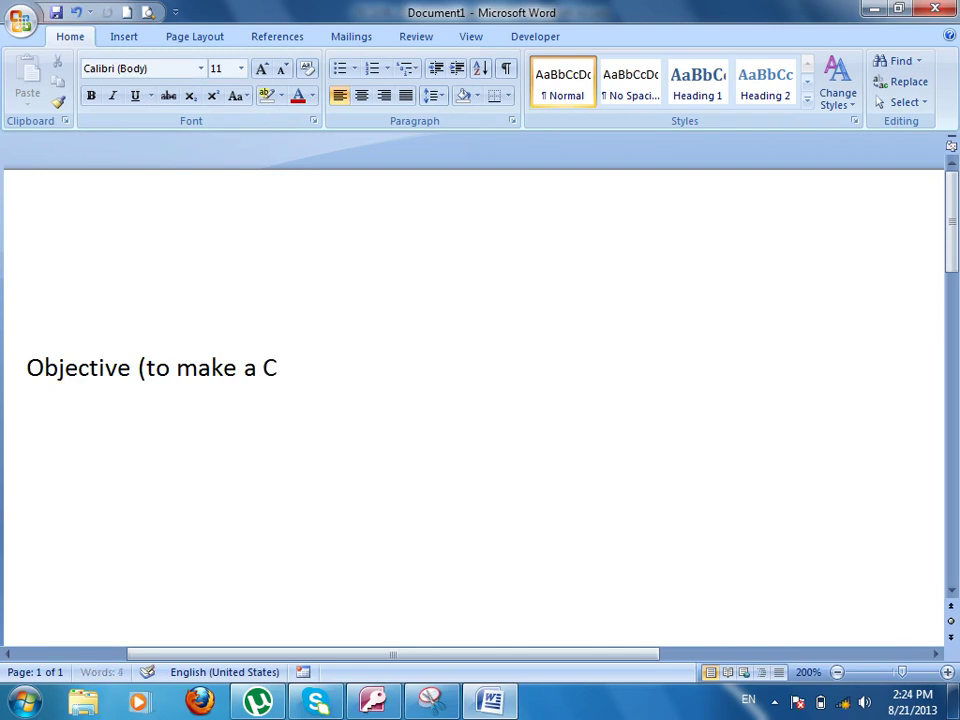
key("BackSpace")
key("BackSpace")
type("letter,")
key("BackSpace")
type("or p")
key("BackSpace")
type("application)")
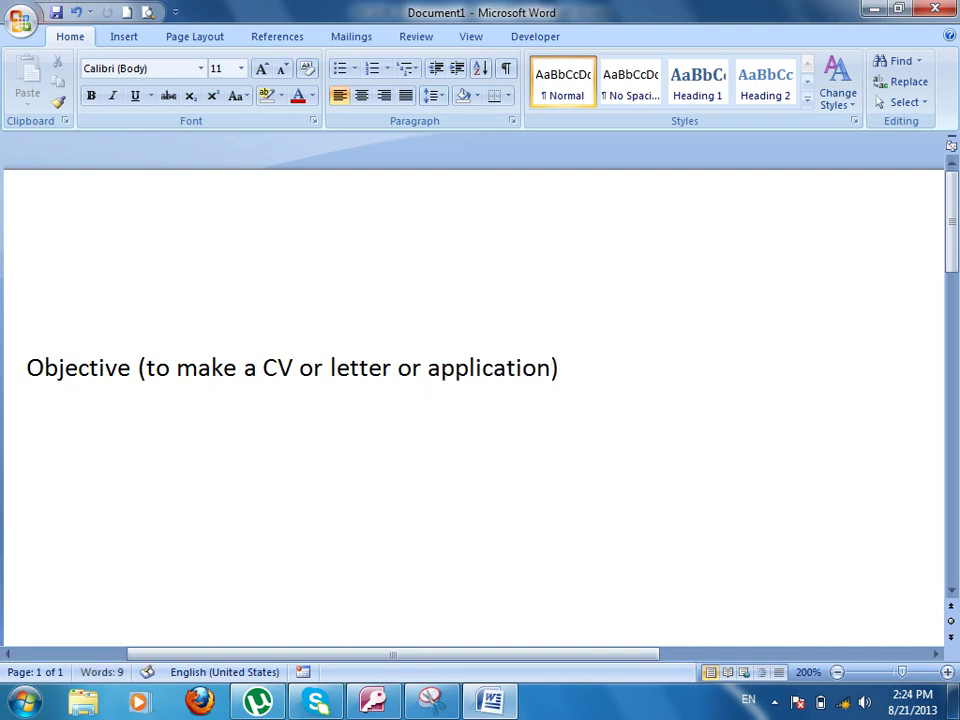
- Add the lines "Excel (Accounting)" and "Saving, Printing" below the objective line
key("Return")
type("Excel ")
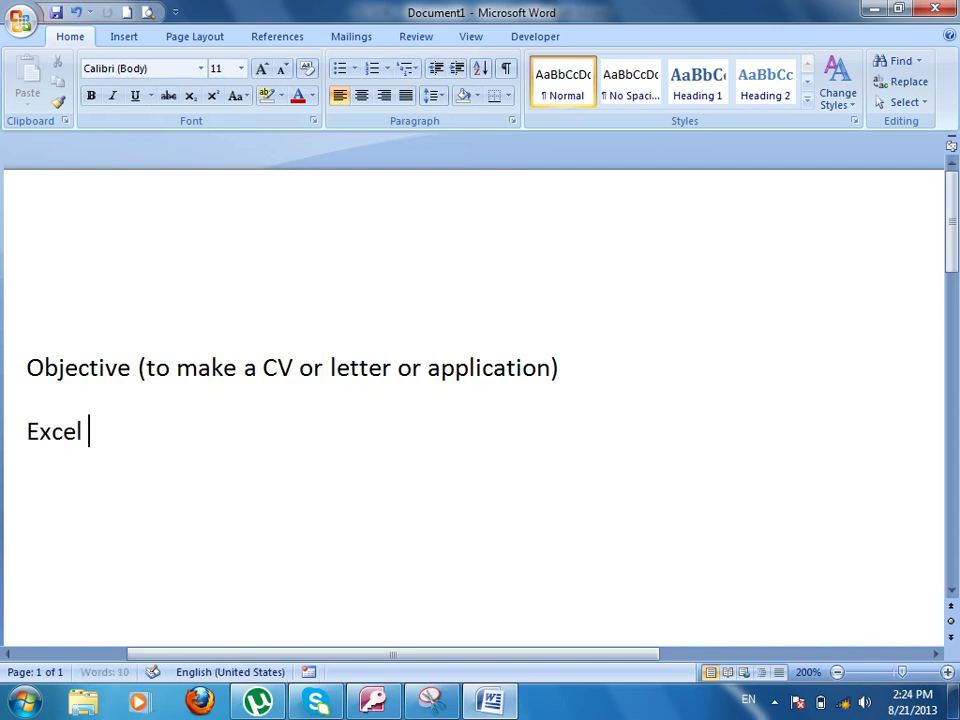
type("(Accounting)")
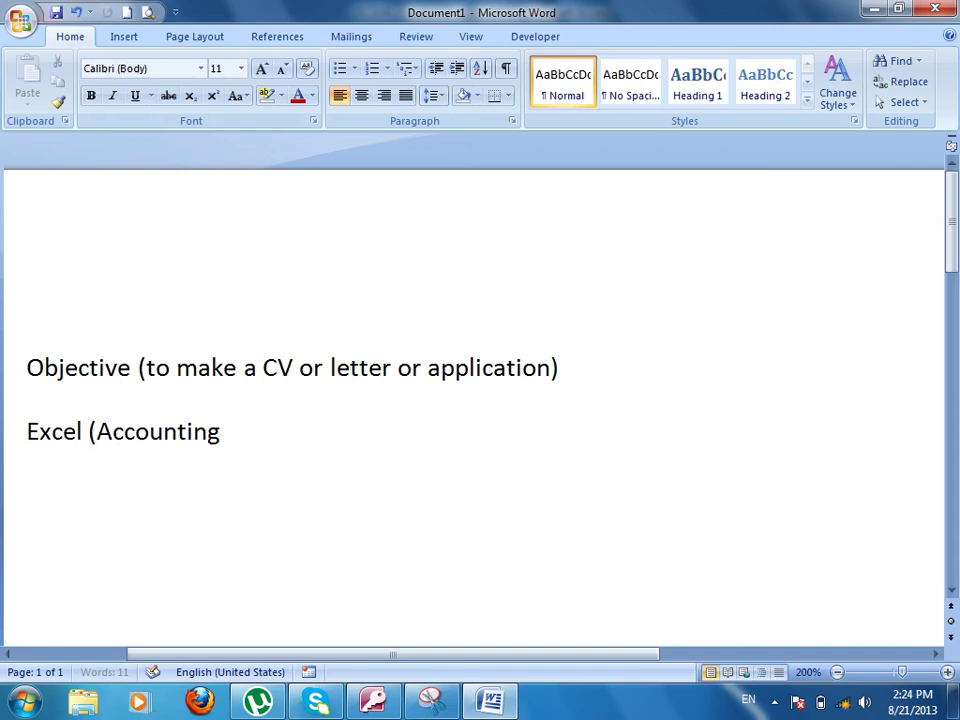
key("Return")
type("Saving, Printing")
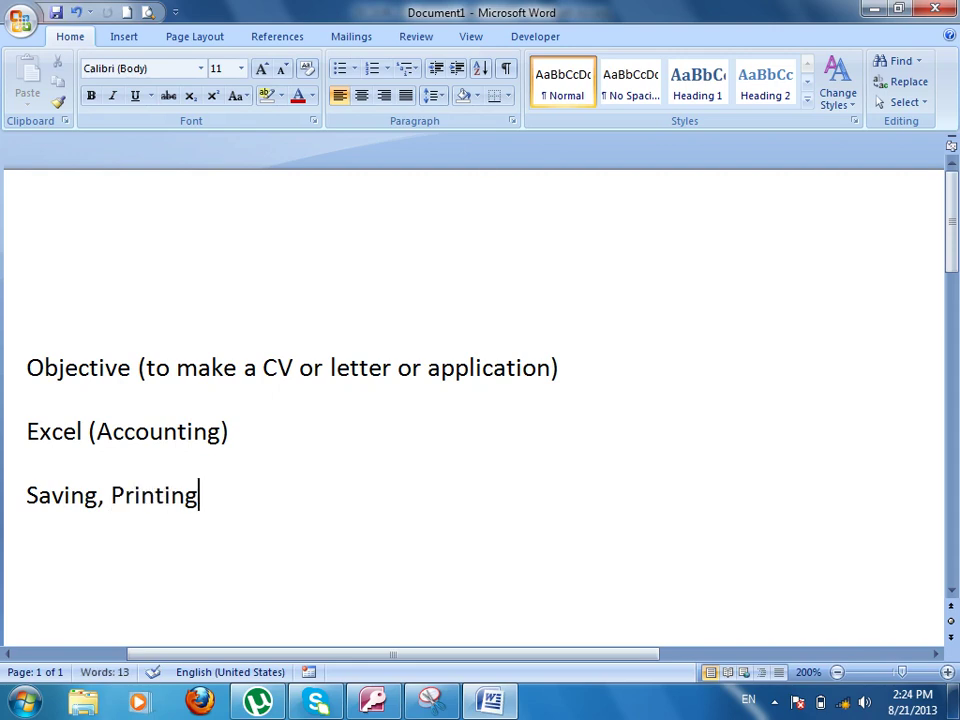
- Add a new line reading "Microsoft Access" below "Saving, Printing"
key("Return")
type("Micrsooft")
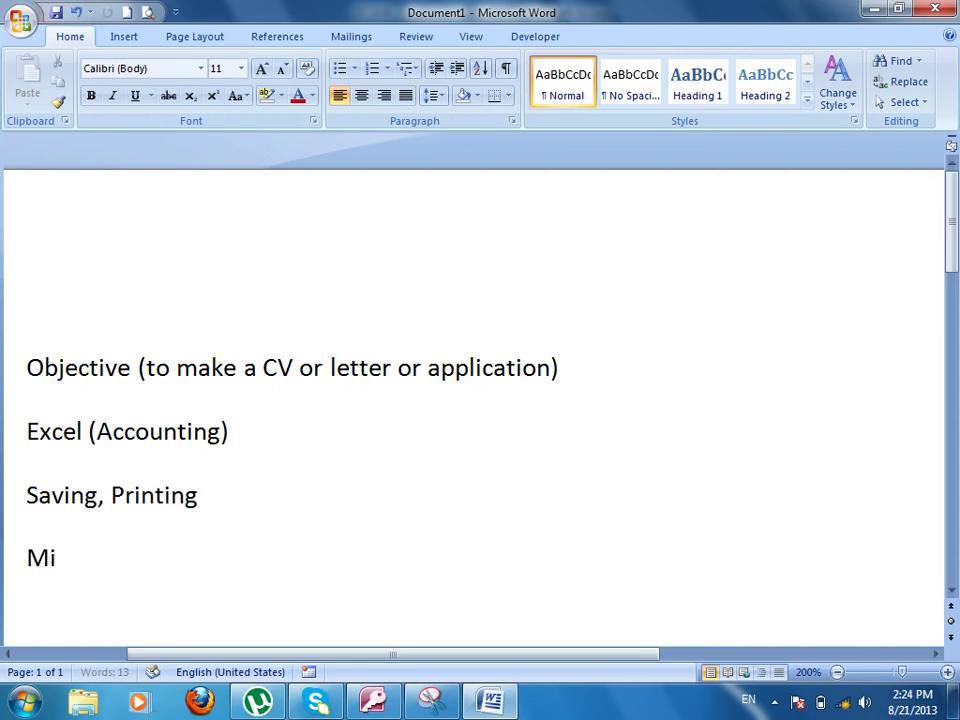
key("BackSpace")
key("BackSpace")
key("BackSpace")
key("BackSpace")
key("BackSpace")
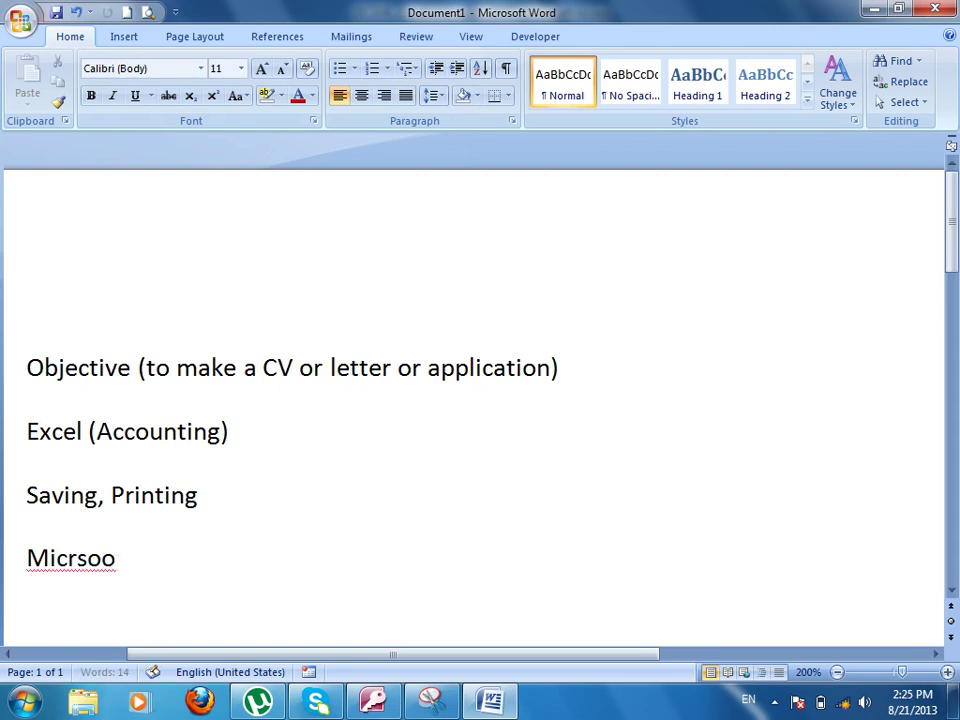
type("osoft Access")
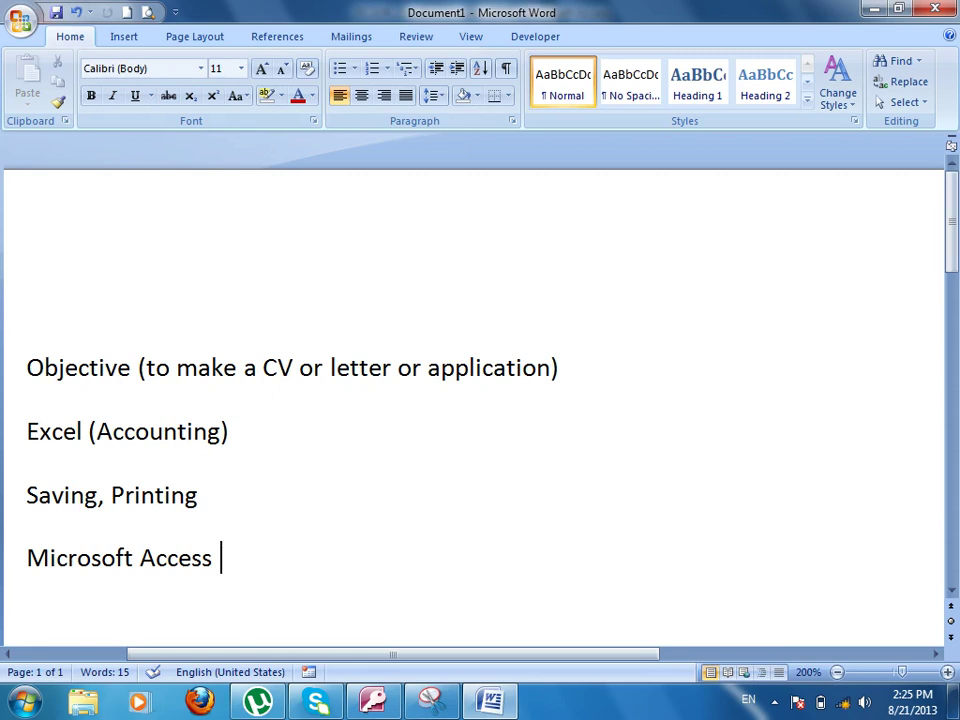
- Add the line "Object (Table, Query, Form, Report, Macro, Module)" below "Microsoft Access"
key("Return")
type("Obje")
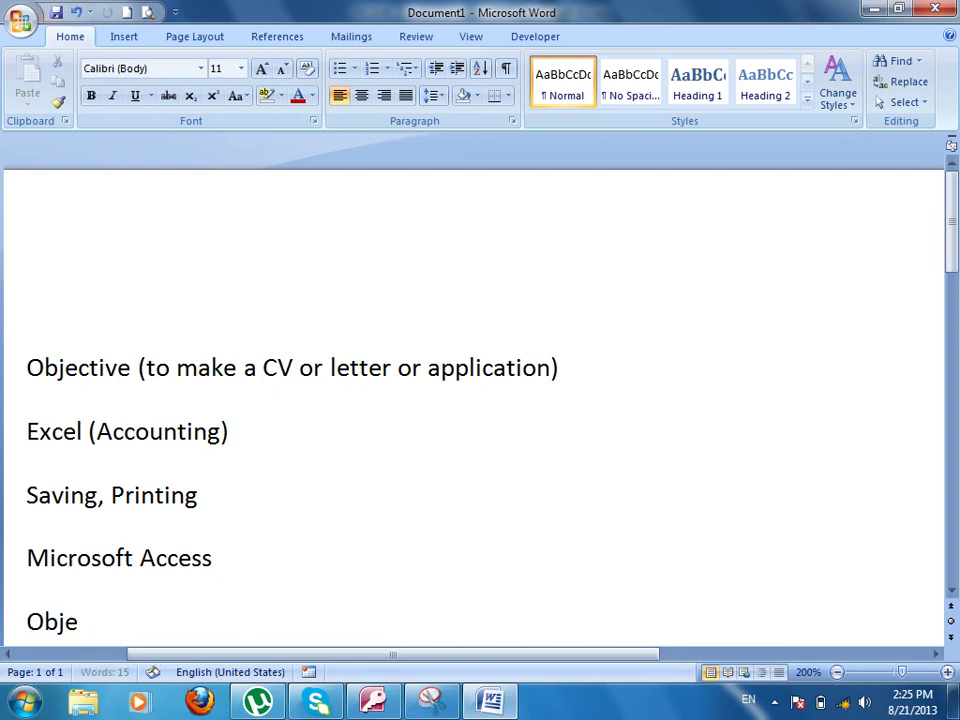
type("ct \\")
key("BackSpace")
type("(")
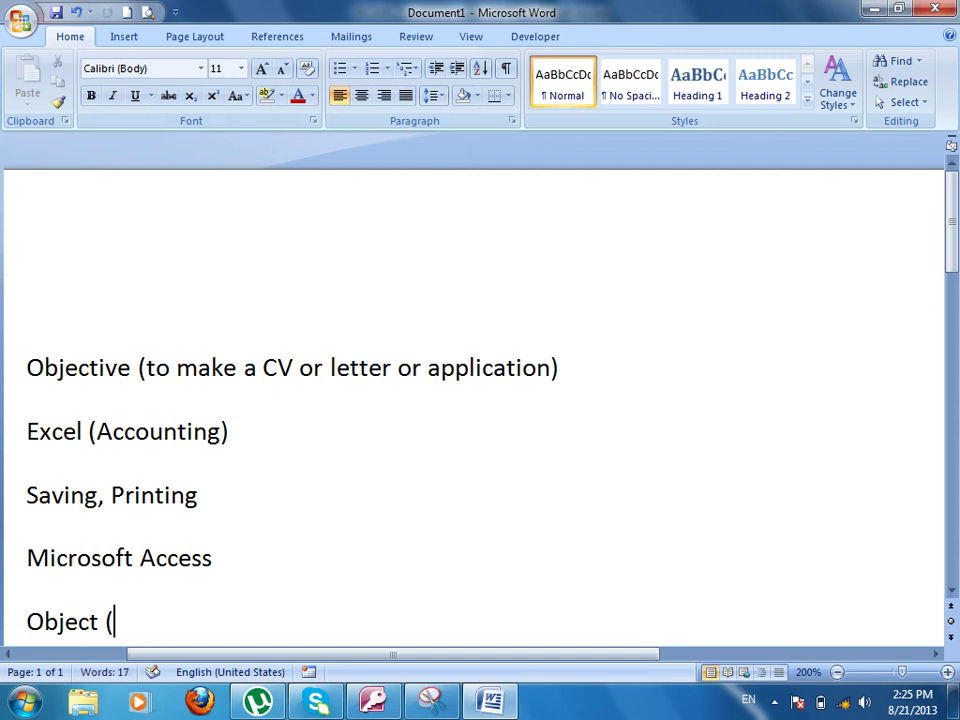
type("Tabel,")
key("BackSpace")
key("BackSpace")
type("le, Query,")
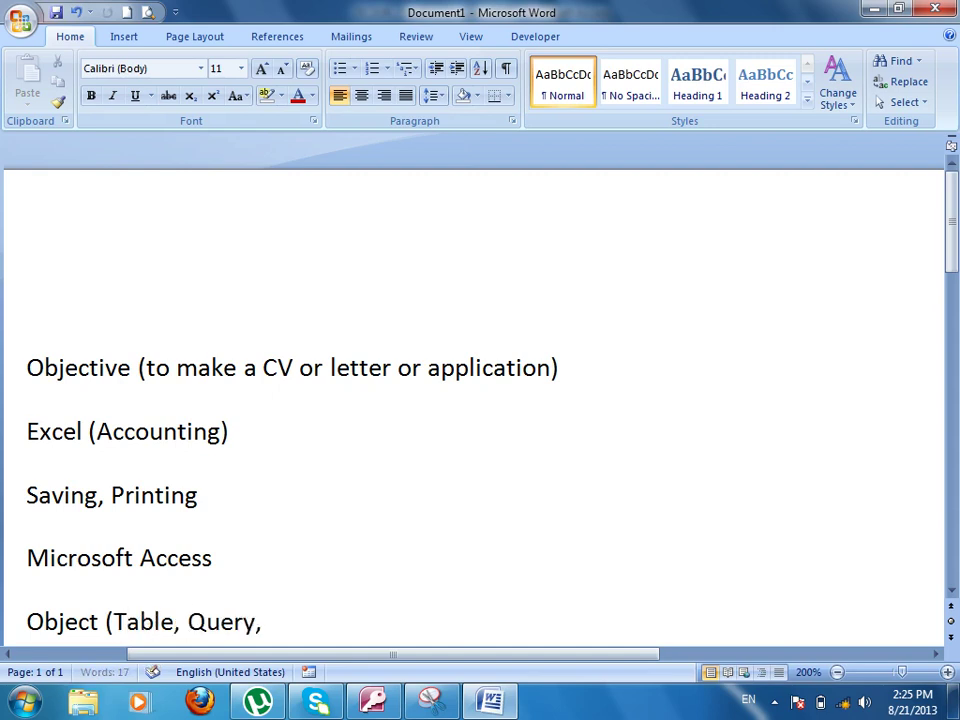
type(" Form, Report,")
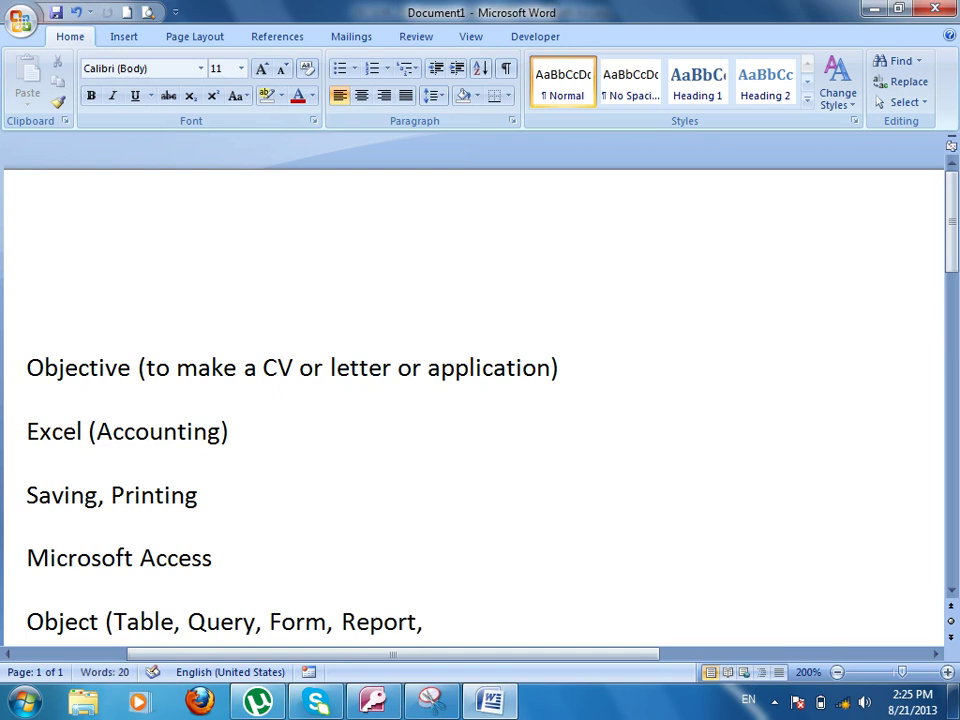
type(" Macro, <")
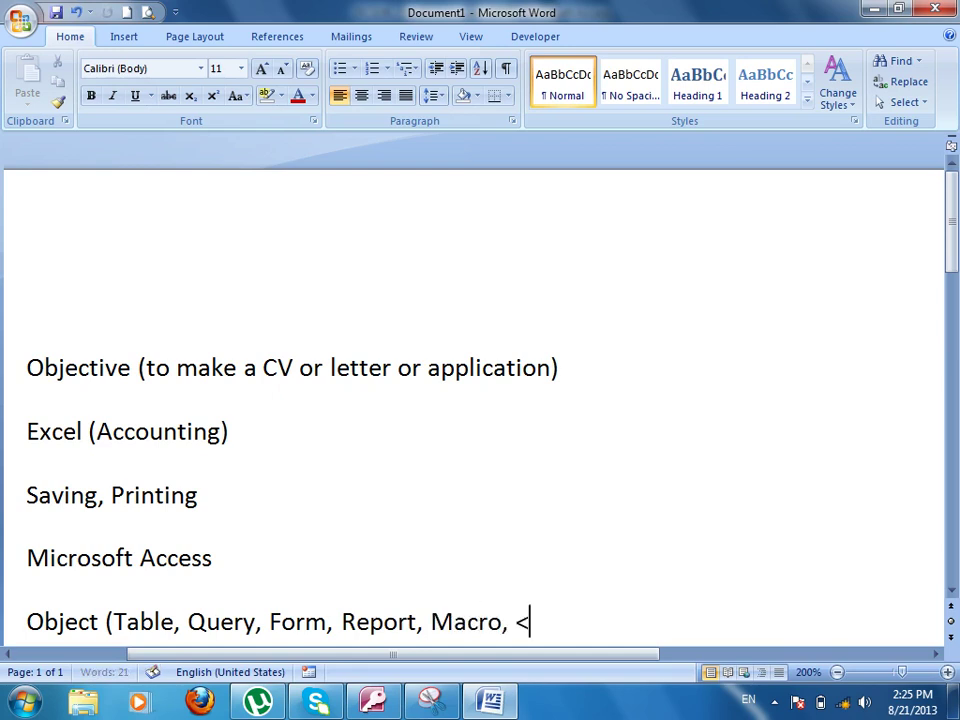
key("BackSpace")
type("Module")
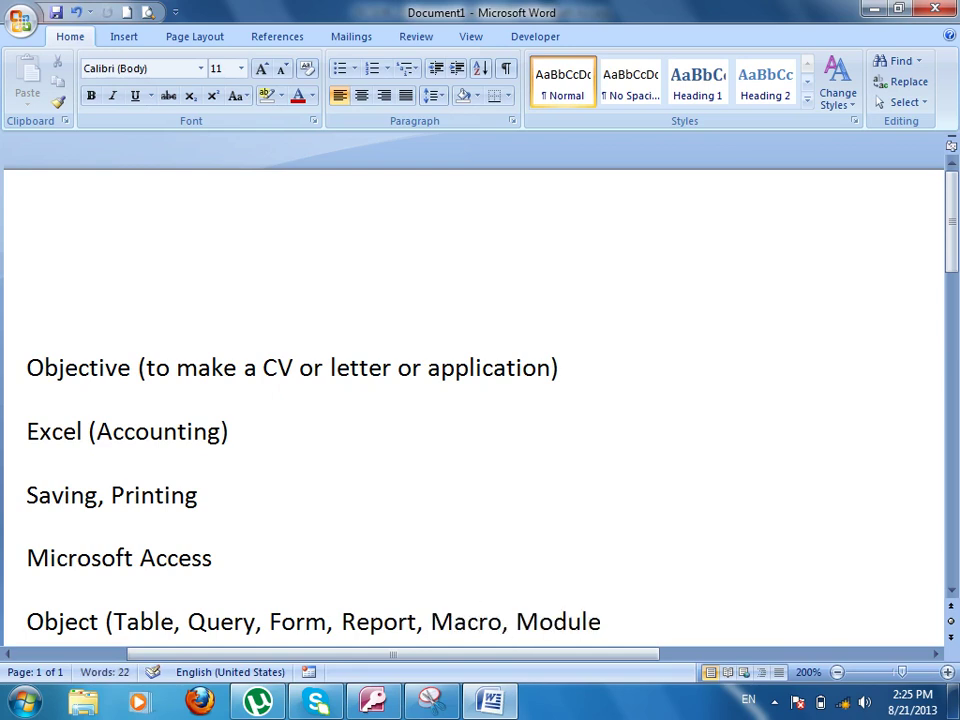
type(")")
key("Return")
type("Tab")
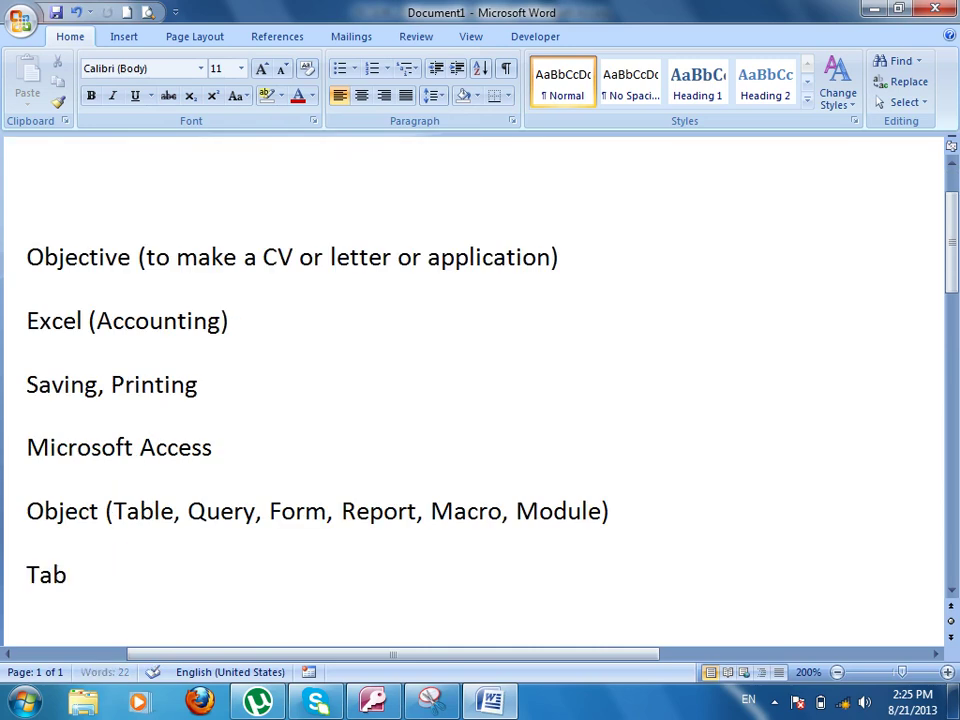
type("le Object (")
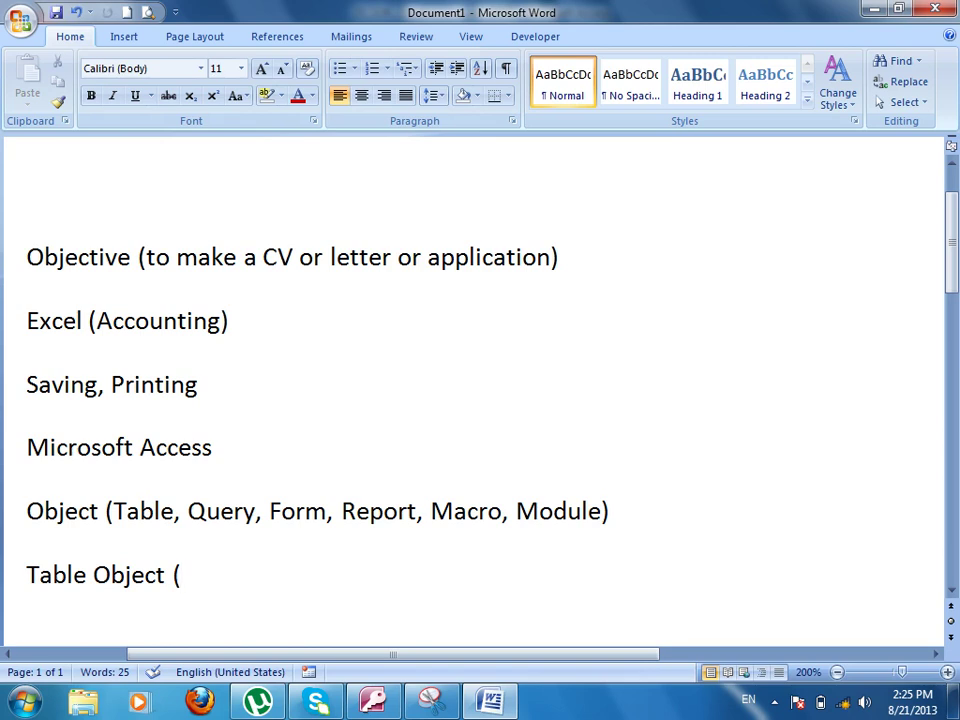
key("BackSpace")
key("BackSpace")
key("BackSpace")
key("BackSpace")
key("BackSpace")
key("BackSpace")
key("BackSpace")
key("BackSpace")
key("BackSpace")
key("BackSpace")
key("BackSpace")
key("BackSpace")
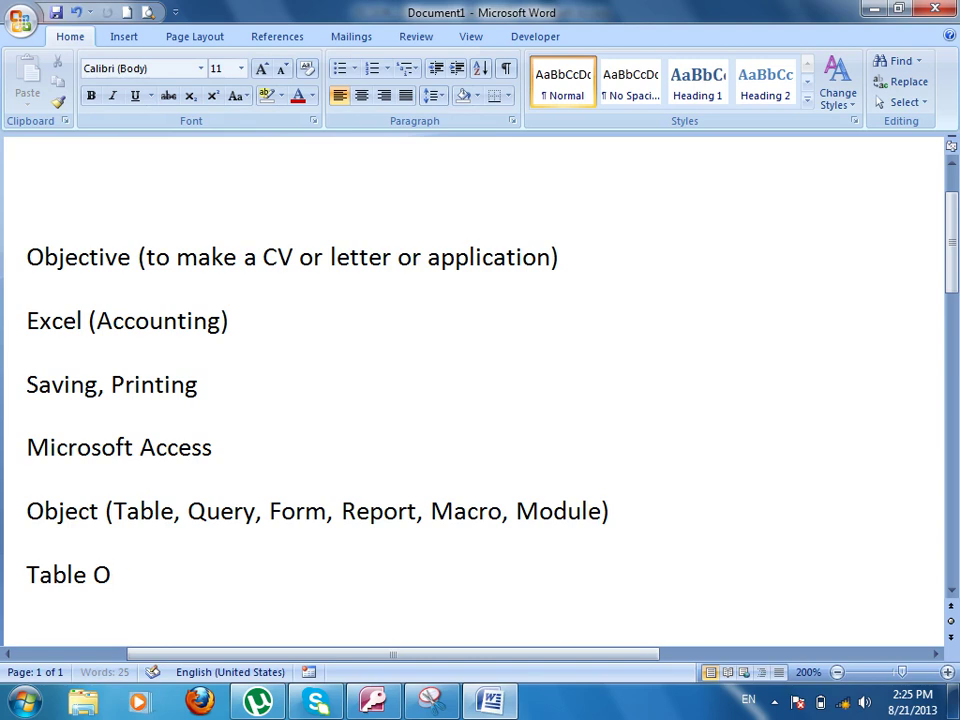
key("BackSpace")
key("BackSpace")
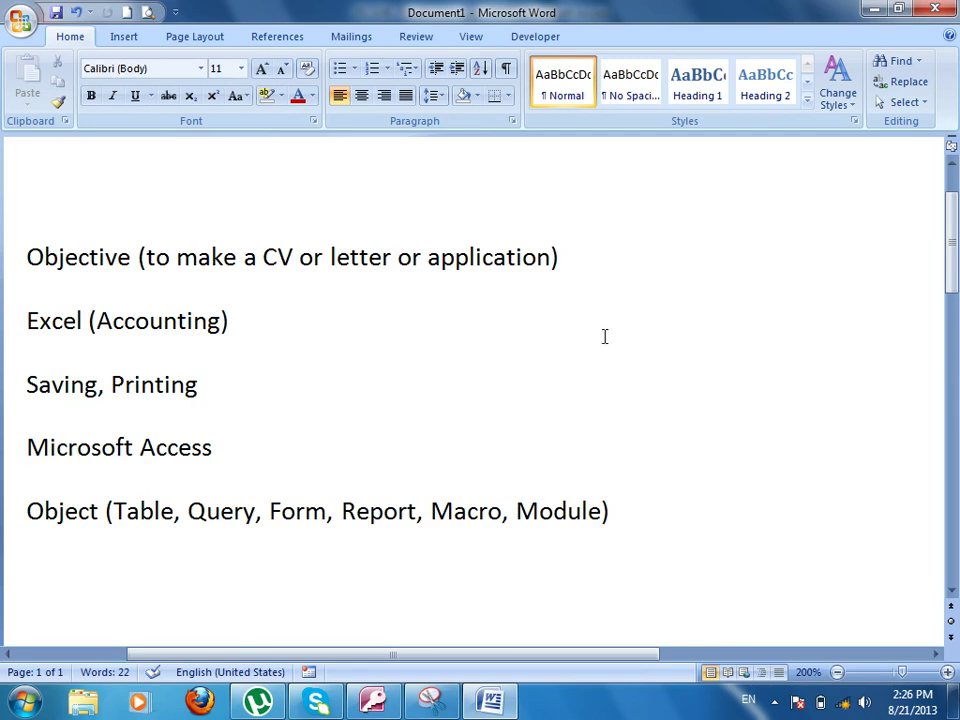
- Switch to the ZICSDB database in Access and capture its title bar and Create ribbon with the Snipping Tool
key("super+d")
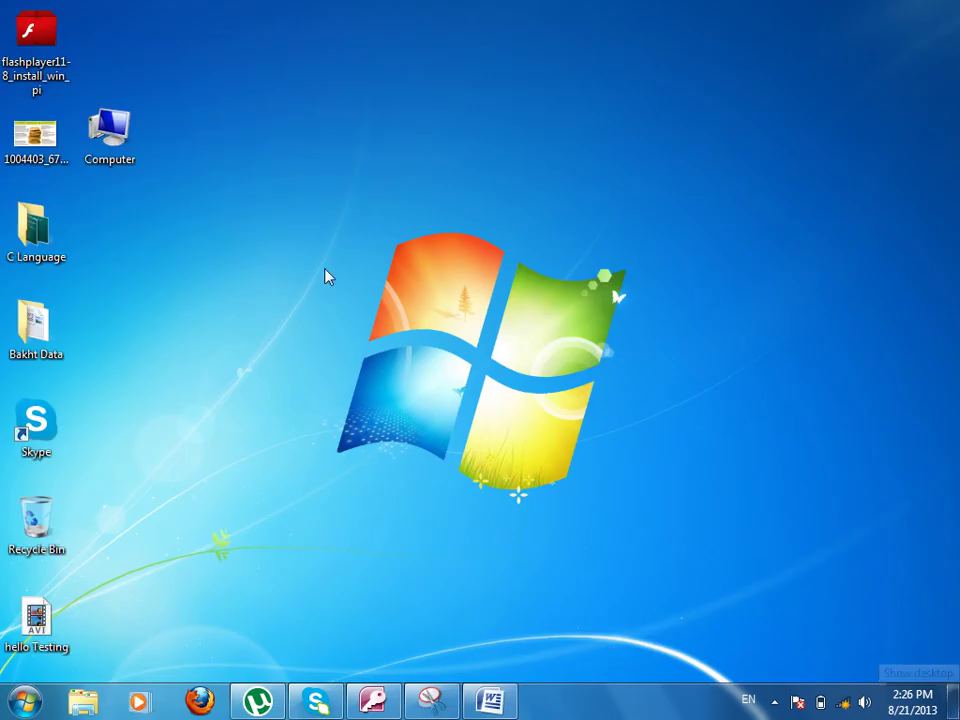
left_click(372, 700)
left_click(430, 700)
left_click(400, 88)
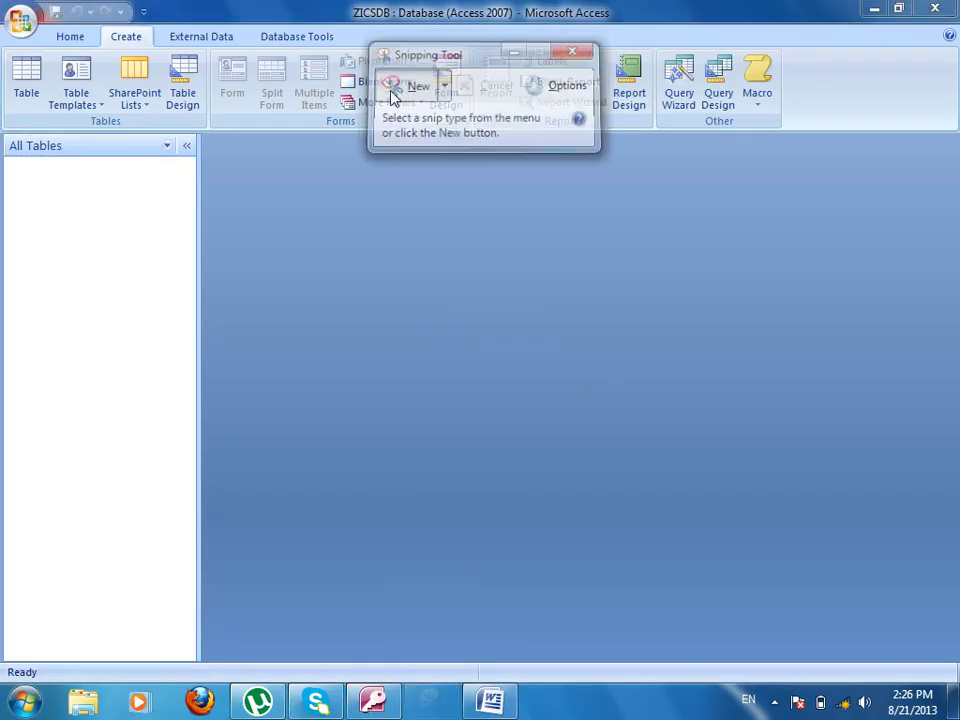
left_click_drag(7, 7, 817, 138)
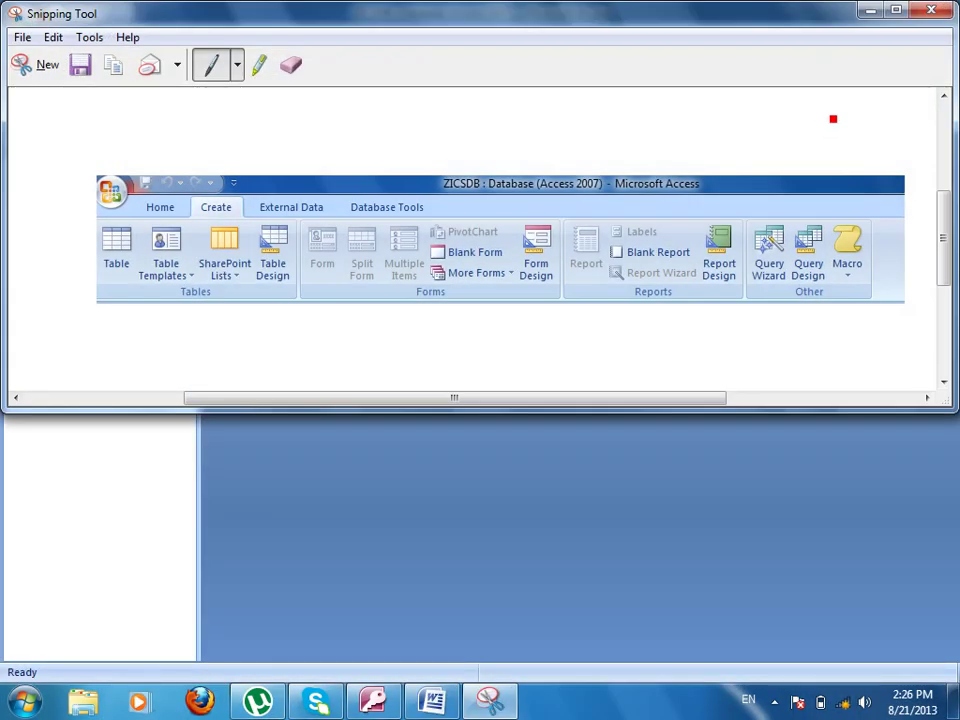
- Circle the Tables, Forms and Reports groups and the Query Wizard and Macro commands in red pen on the snip
mouse_move(296, 211)
left_mouse_down()
mouse_move(201, 171)
mouse_move(94, 306)
mouse_move(260, 303)
mouse_move(294, 206)
left_mouse_up()
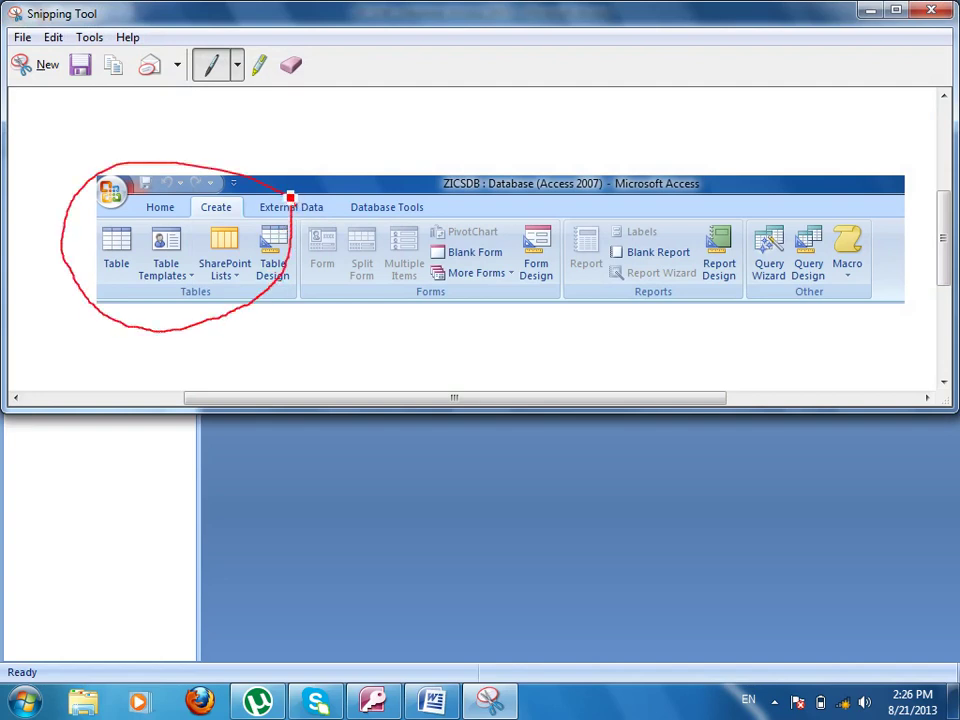
mouse_move(530, 205)
left_mouse_down()
mouse_move(396, 178)
mouse_move(302, 285)
mouse_move(536, 300)
mouse_move(546, 180)
left_mouse_up()
mouse_move(634, 199)
left_mouse_down()
mouse_move(630, 326)
mouse_move(731, 208)
mouse_move(756, 214)
mouse_move(768, 285)
mouse_move(782, 226)
left_mouse_up()
mouse_move(866, 236)
left_mouse_down()
mouse_move(804, 236)
mouse_move(875, 254)
mouse_move(857, 237)
left_mouse_up()
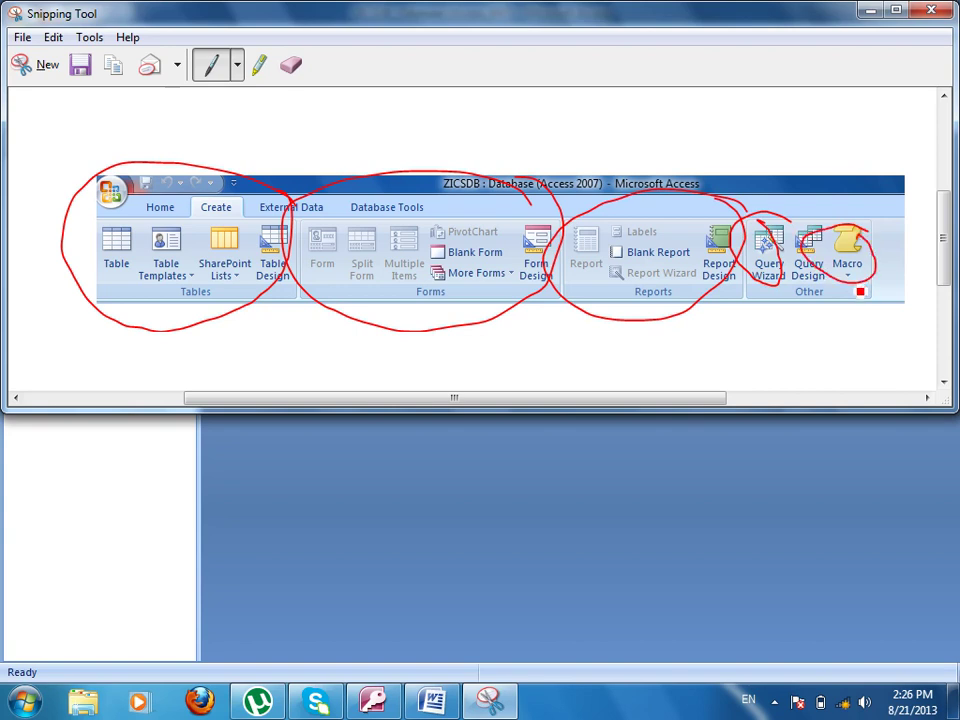
- Number the circled groups 1 to 5 in red pen and draw an arrow from Macro down to a 6
left_click_drag(187, 120, 188, 147)
mouse_move(390, 130)
left_mouse_down()
mouse_move(410, 150)
mouse_move(440, 150)
left_mouse_up()
left_click_drag(614, 162, 625, 185)
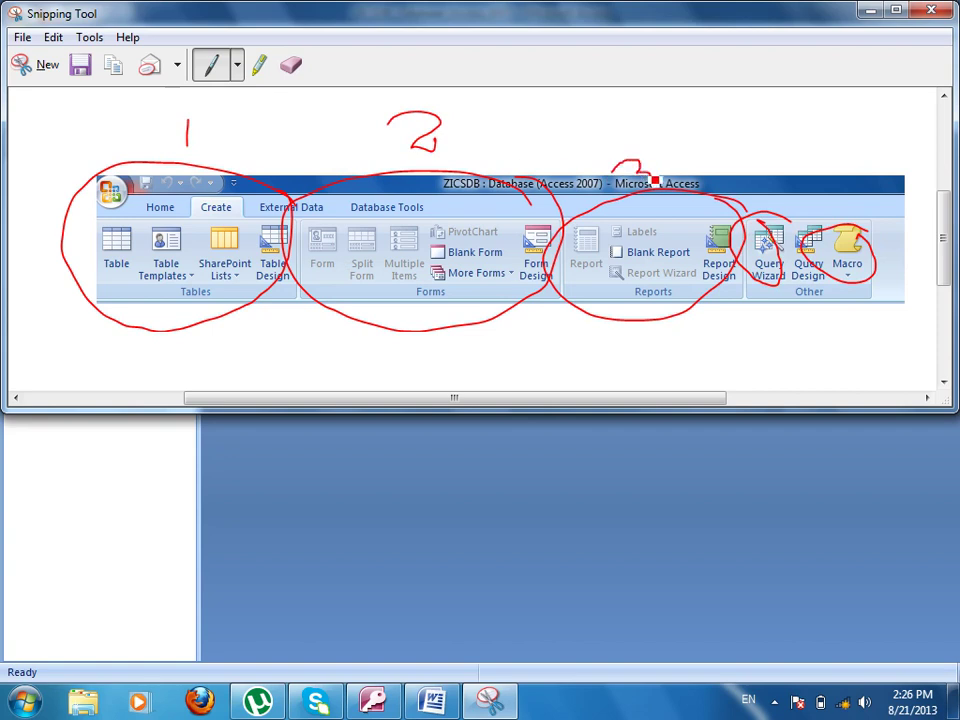
left_click_drag(750, 155, 766, 178)
mouse_move(824, 165)
left_mouse_down()
mouse_move(828, 186)
mouse_move(835, 153)
left_mouse_up()
mouse_move(855, 287)
left_mouse_down()
mouse_move(857, 328)
mouse_move(868, 336)
mouse_move(861, 378)
left_mouse_up()
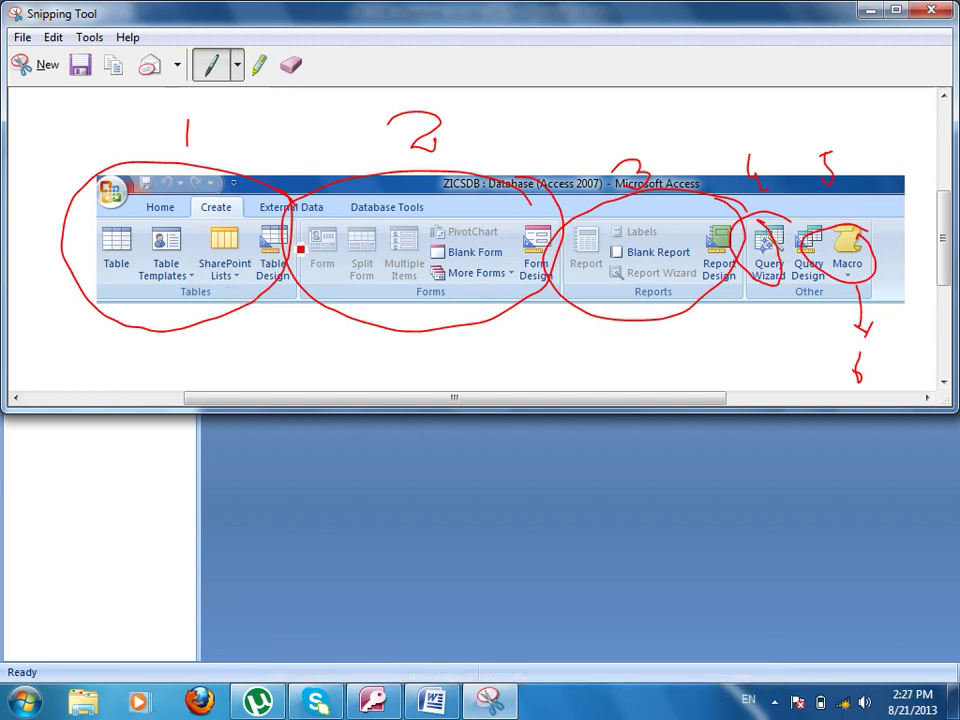
- Circle Table Design and Form Design on the snip, marking them below with arrows and a circled 1 and 2
mouse_move(285, 216)
left_mouse_down()
mouse_move(281, 279)
mouse_move(309, 265)
mouse_move(287, 335)
left_mouse_up()
mouse_move(296, 320)
left_mouse_down()
mouse_move(287, 335)
mouse_move(313, 371)
mouse_move(287, 334)
left_mouse_up()
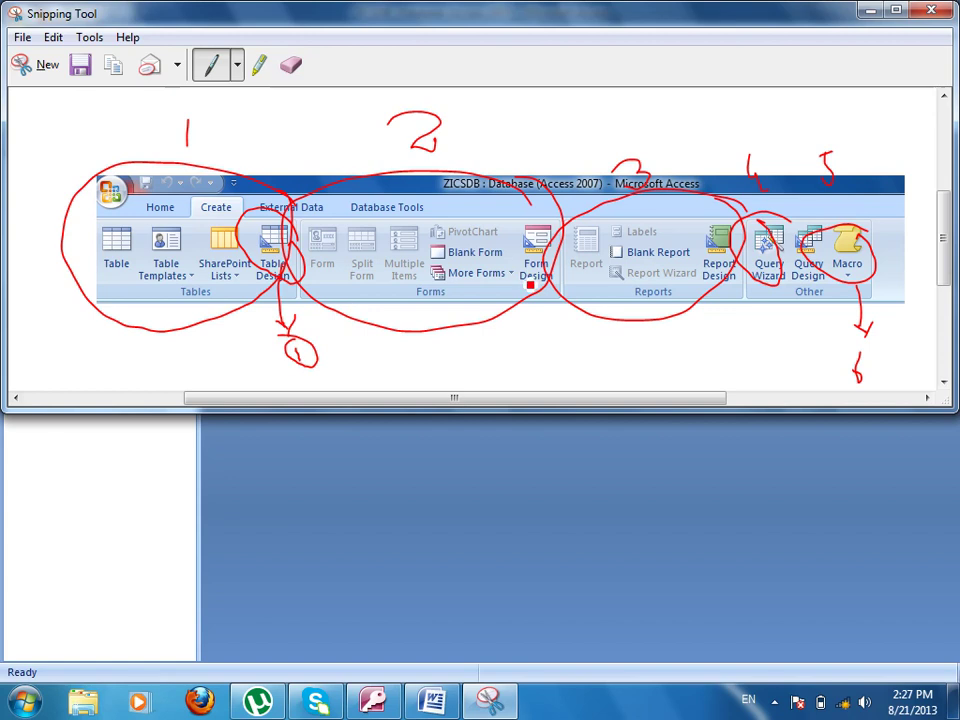
mouse_move(561, 250)
left_mouse_down()
mouse_move(546, 221)
mouse_move(564, 283)
left_mouse_up()
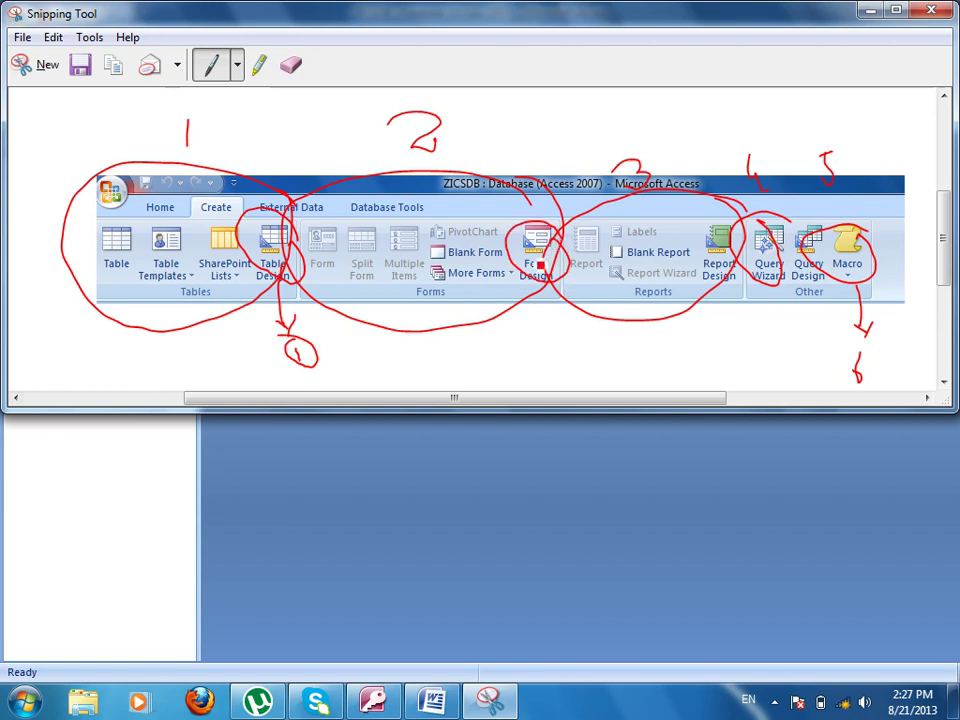
mouse_move(498, 290)
left_mouse_down()
mouse_move(493, 362)
mouse_move(541, 355)
mouse_move(558, 375)
left_mouse_up()
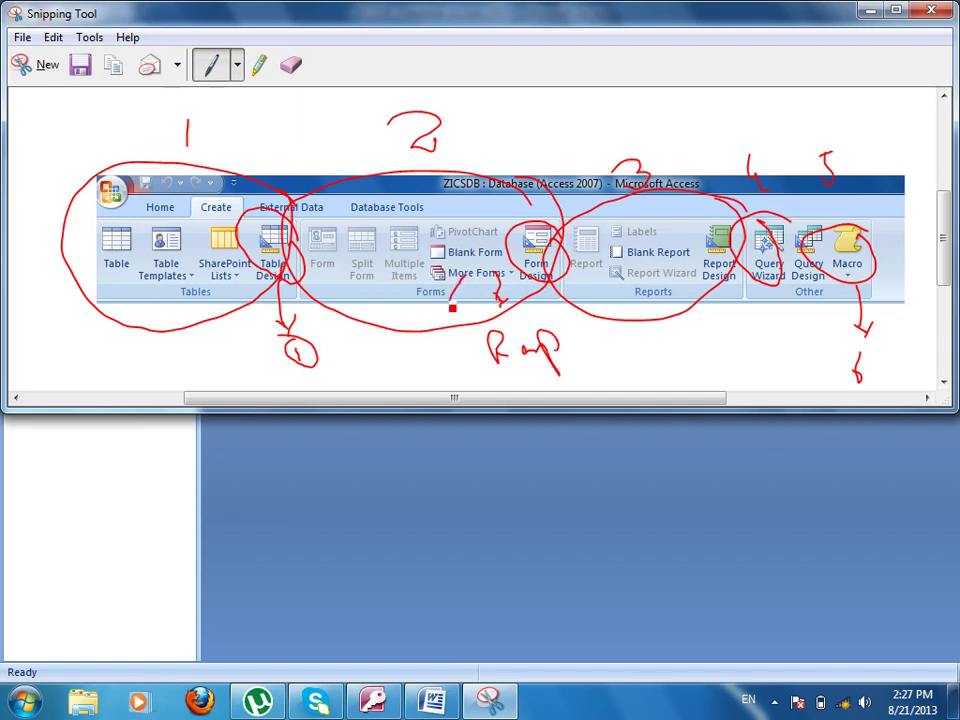
left_click_drag(444, 308, 451, 322)
mouse_move(454, 352)
left_mouse_down()
mouse_move(452, 344)
mouse_move(466, 366)
mouse_move(460, 338)
left_mouse_up()
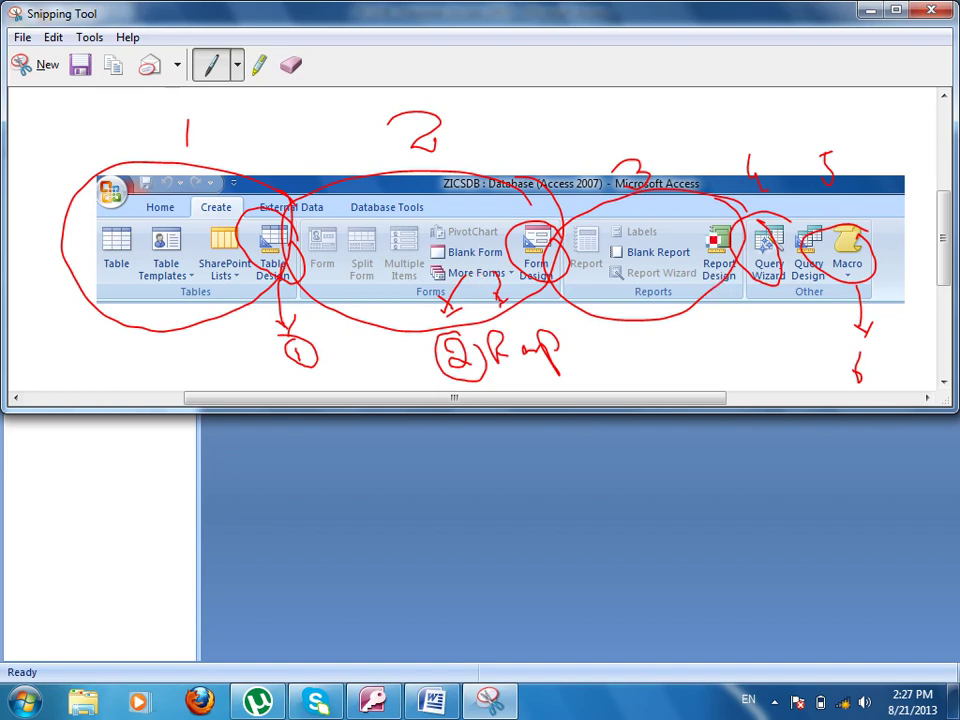
- Circle Report Wizard with an arrow to a circled 3, and add check marks by Query Wizard, Macro and the 6
mouse_move(669, 272)
left_mouse_down()
mouse_move(610, 275)
mouse_move(632, 296)
mouse_move(704, 290)
mouse_move(670, 267)
mouse_move(650, 335)
mouse_move(664, 332)
mouse_move(660, 378)
mouse_move(700, 385)
mouse_move(660, 343)
left_mouse_up()
left_click_drag(770, 218, 793, 206)
left_click_drag(853, 246, 906, 222)
left_click_drag(889, 337, 935, 329)
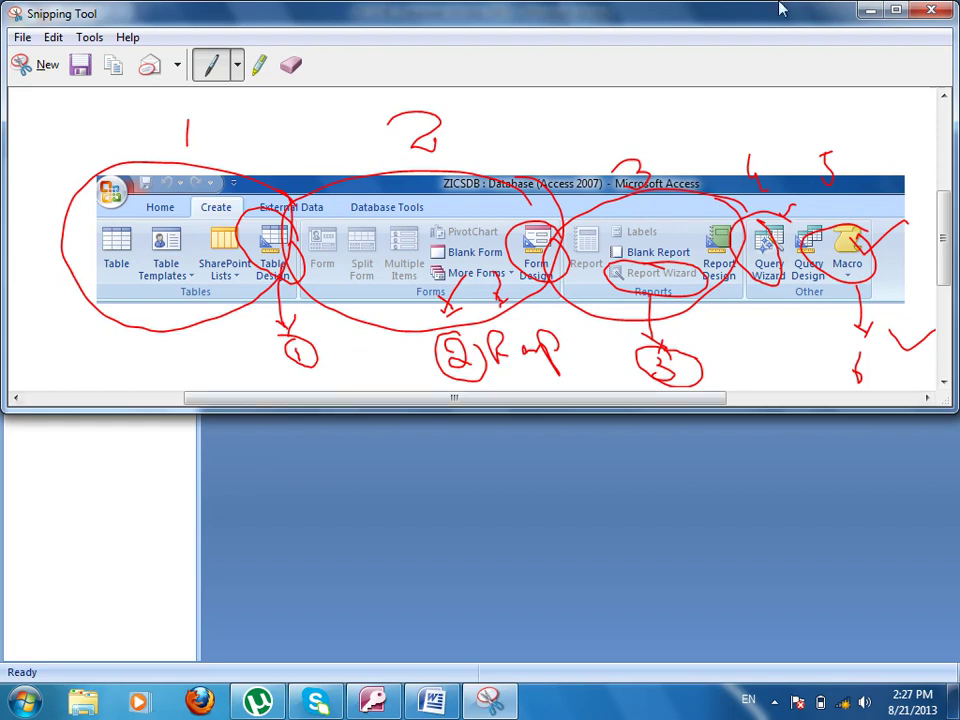
- Close the annotated snip and switch to the notes document in Word
left_click(931, 10)
left_click(559, 225)
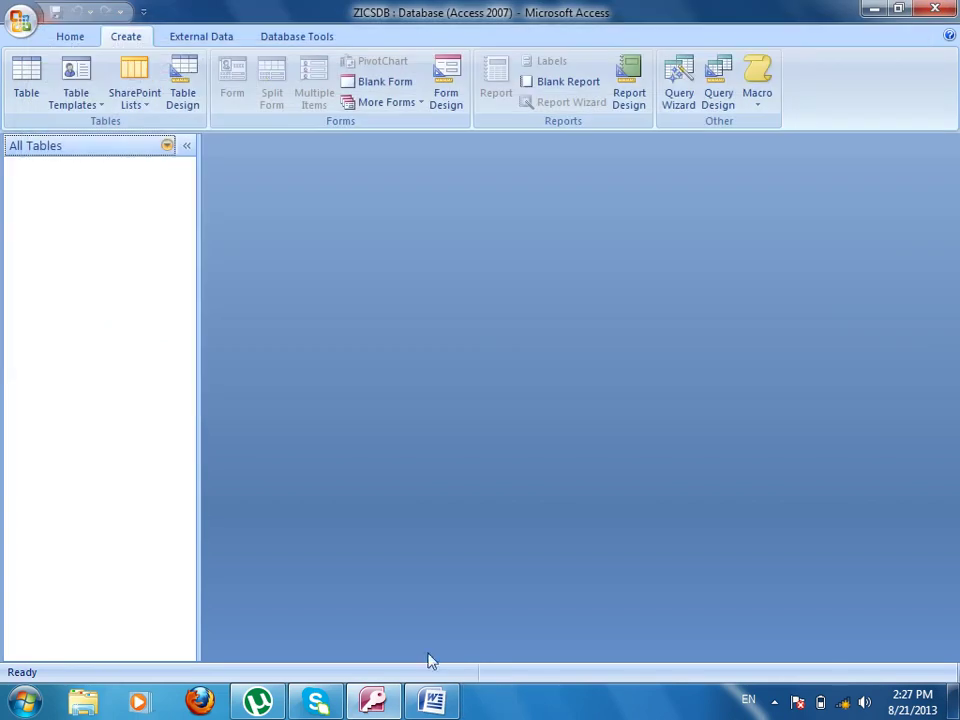
left_click(433, 700)
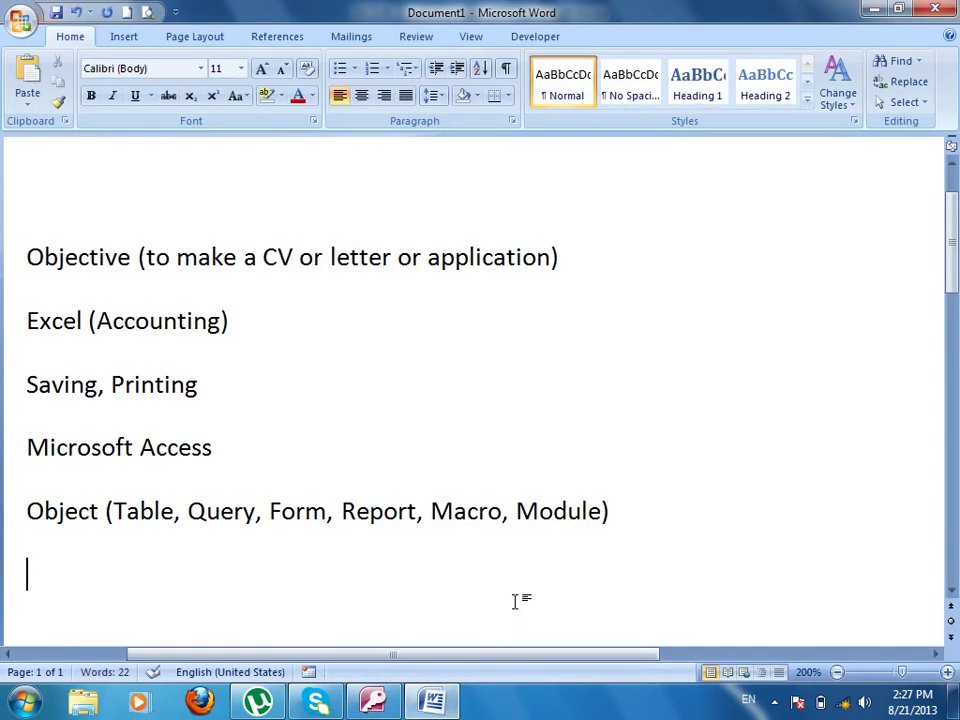
- Add the lines "Training Based Access" and "Project Based Training or Expert Level" below the Object line
type("Training")
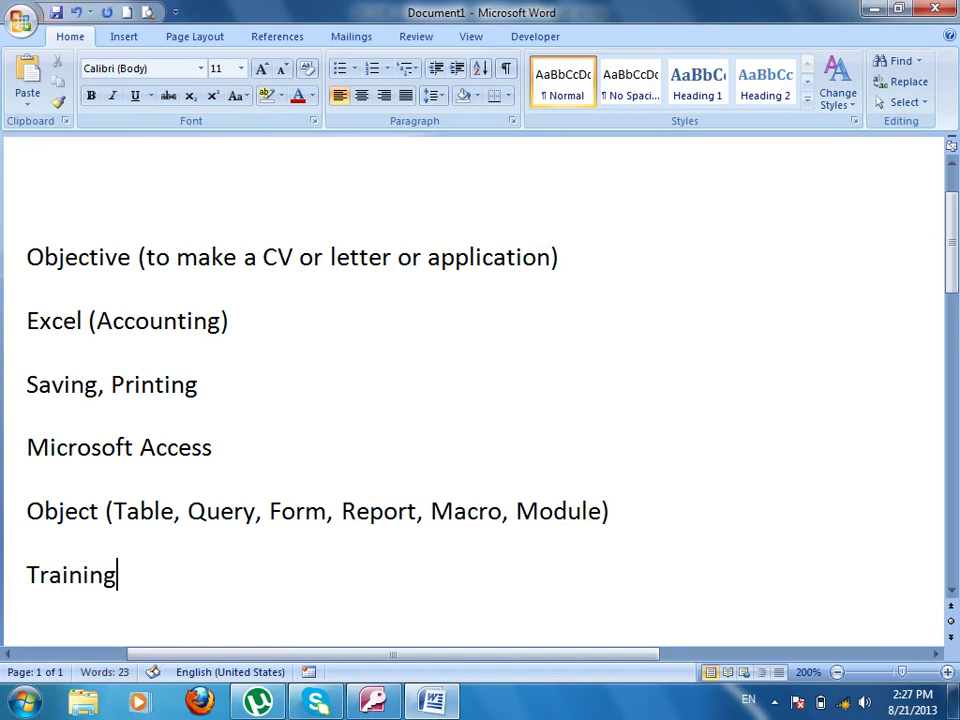
type(" Based Access")
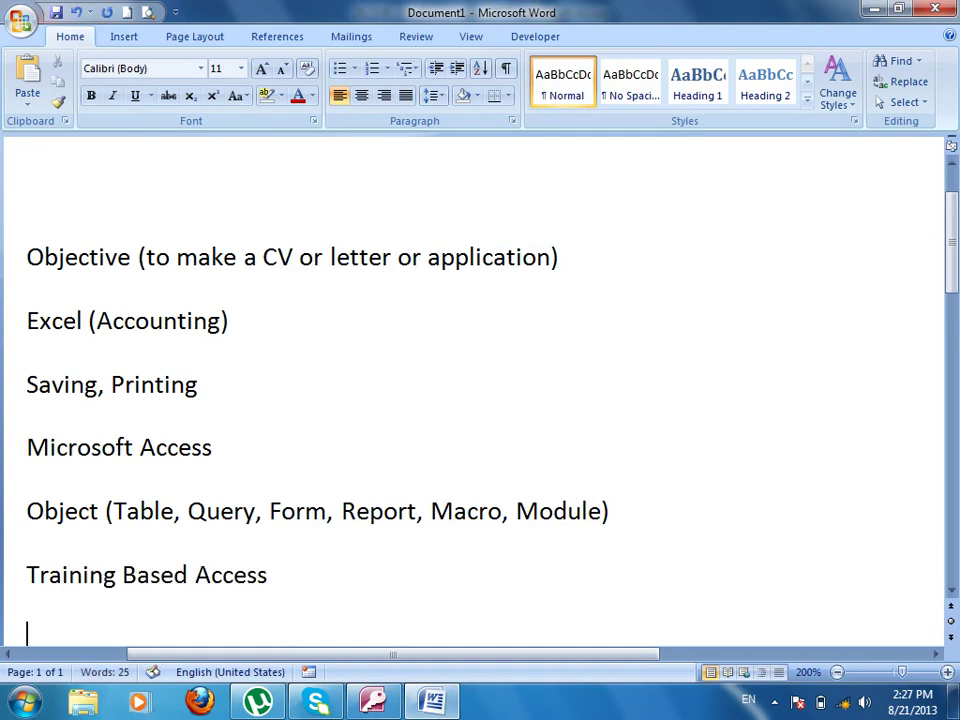
type("Project Ba")
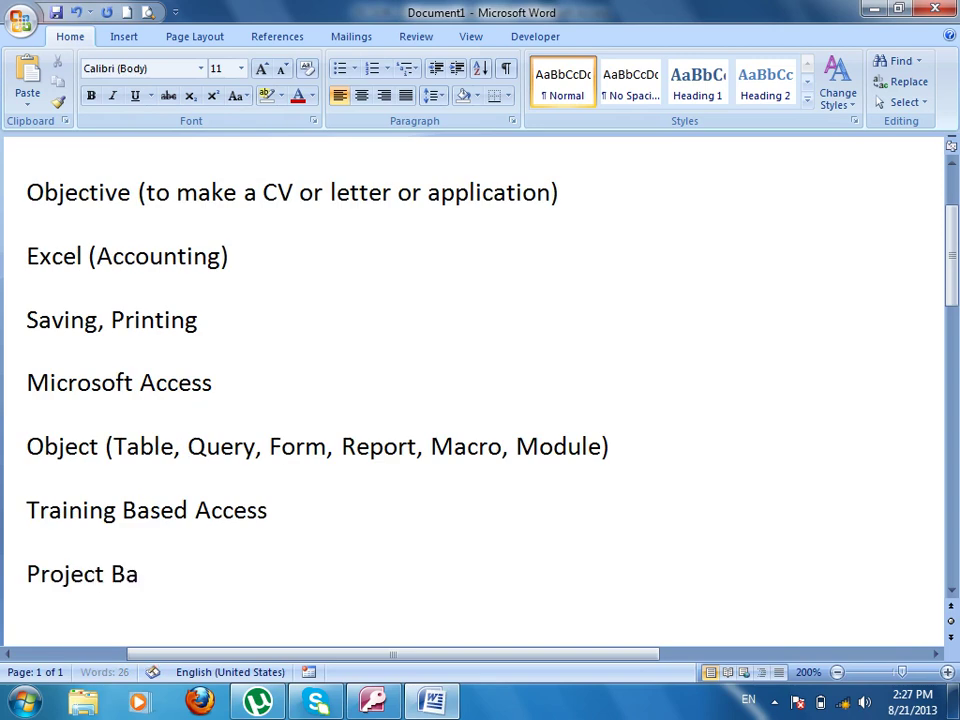
type("sed Training or E")
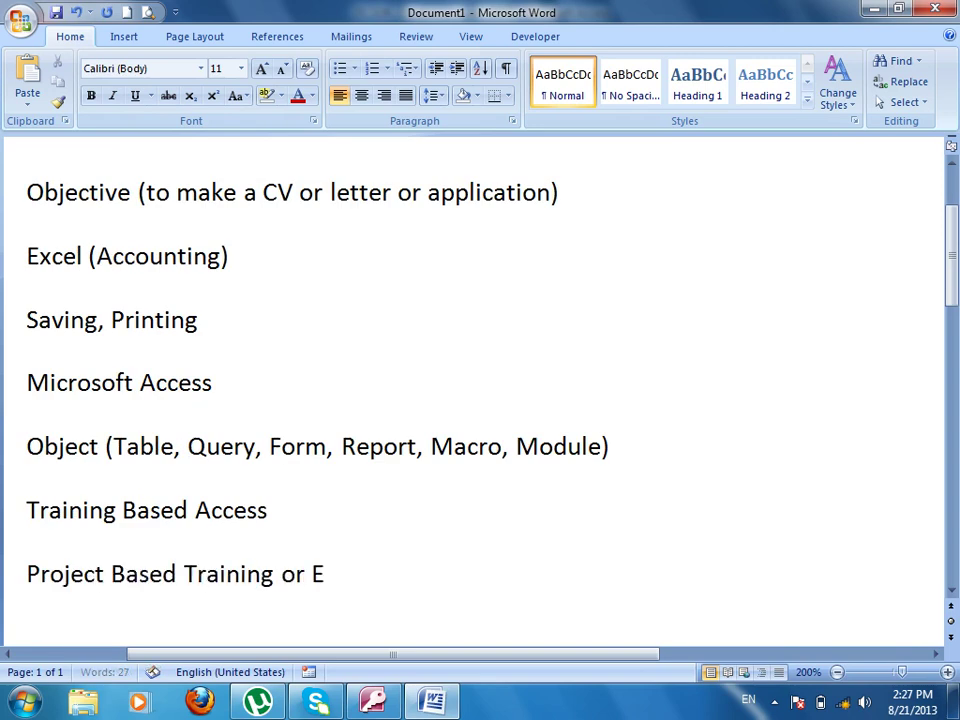
type("xpert e")
key("BackSpace")
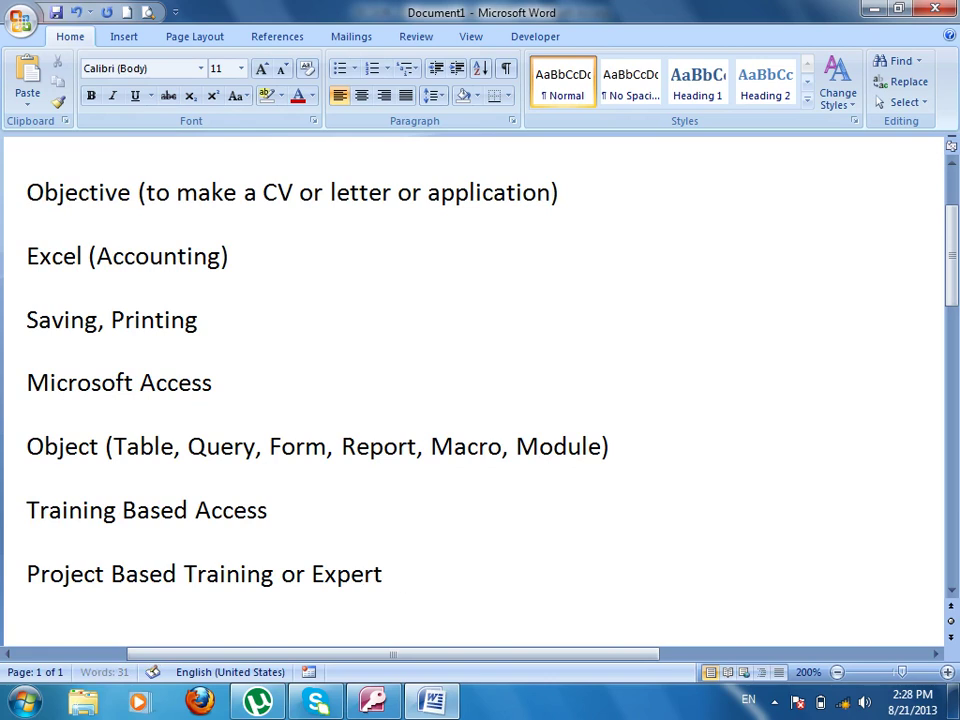
type("Lee")
key("BackSpace")
type("vel")
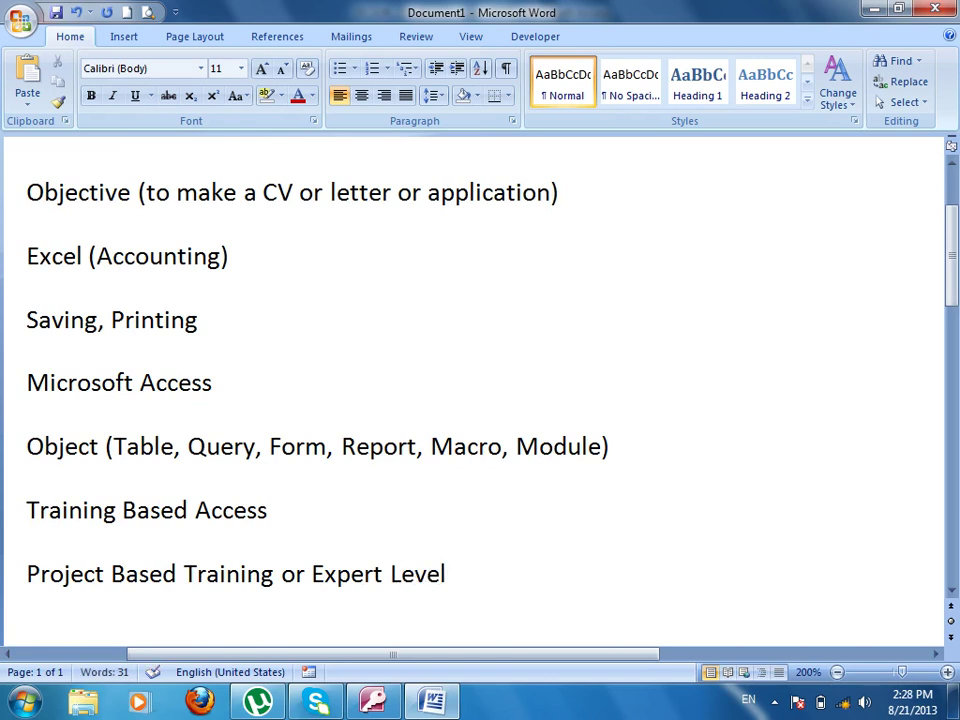
- Append "(1 Month)" to the Training Based Access line and "(5 Months)" to the Project Based Training line
type(" (1 Month)")
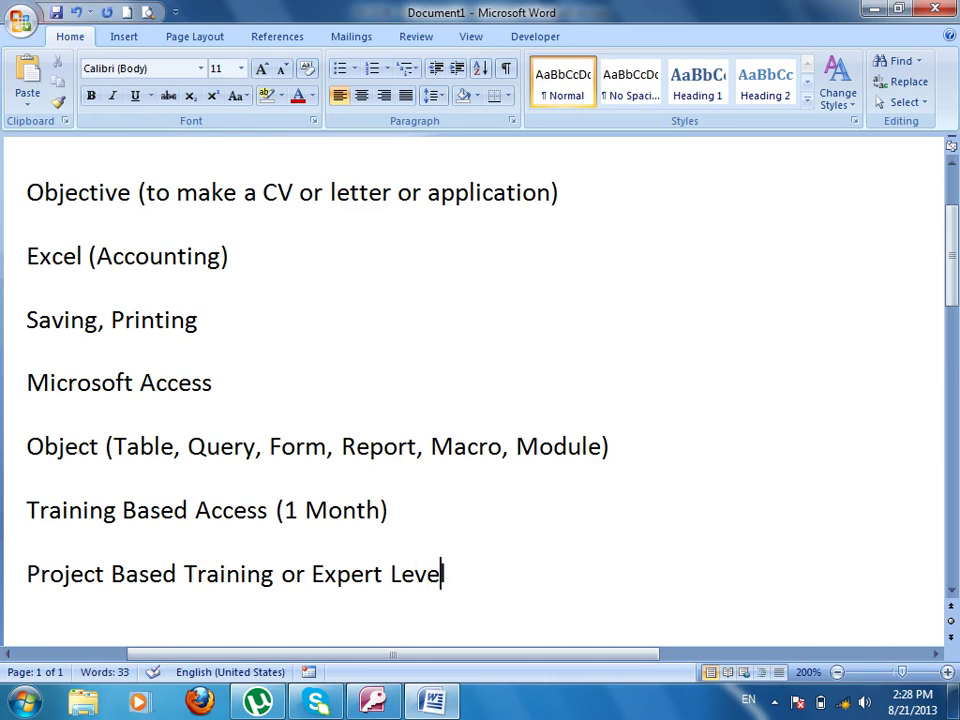
type("(5 Months)")
key("Return")
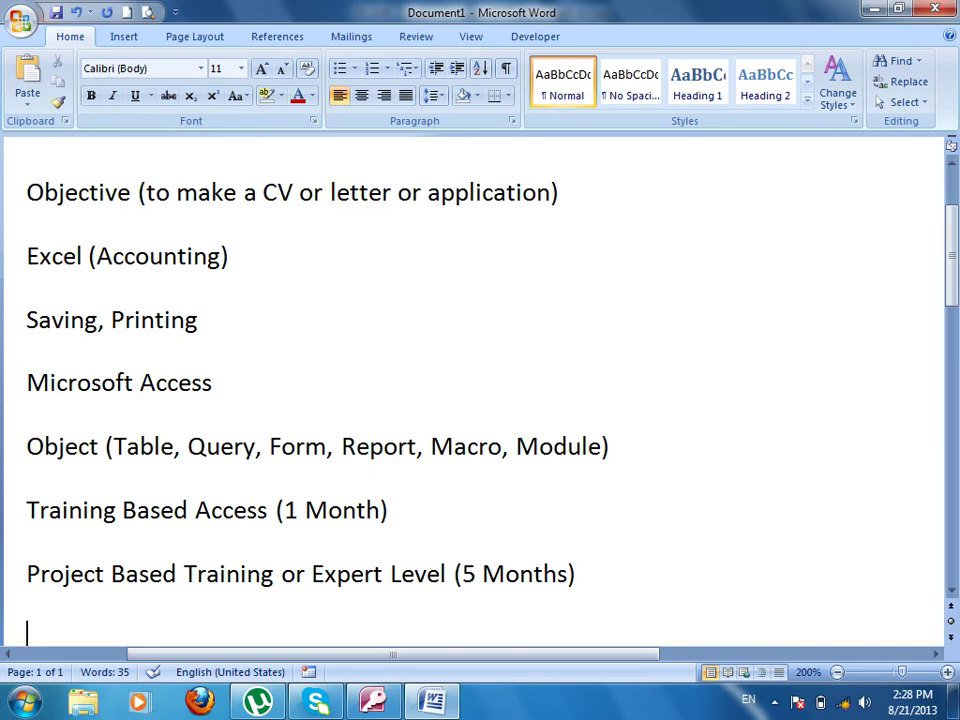
- Add the line "RAD (Rapid Access Development)" below the Project Based Training line
type("RAD \\")
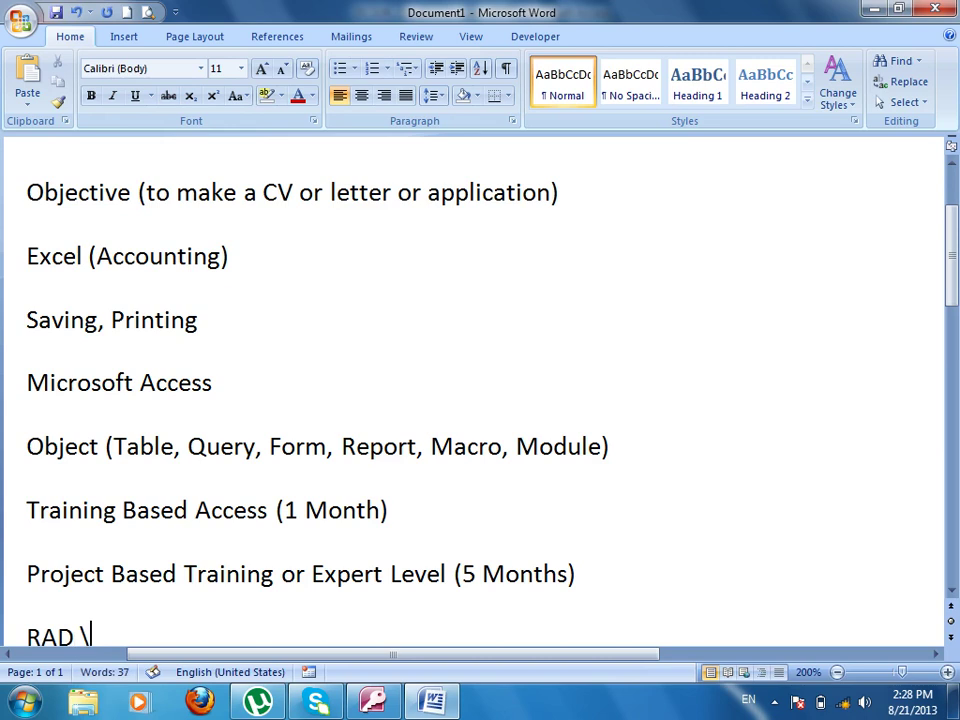
key("BackSpace")
type("(RApid")
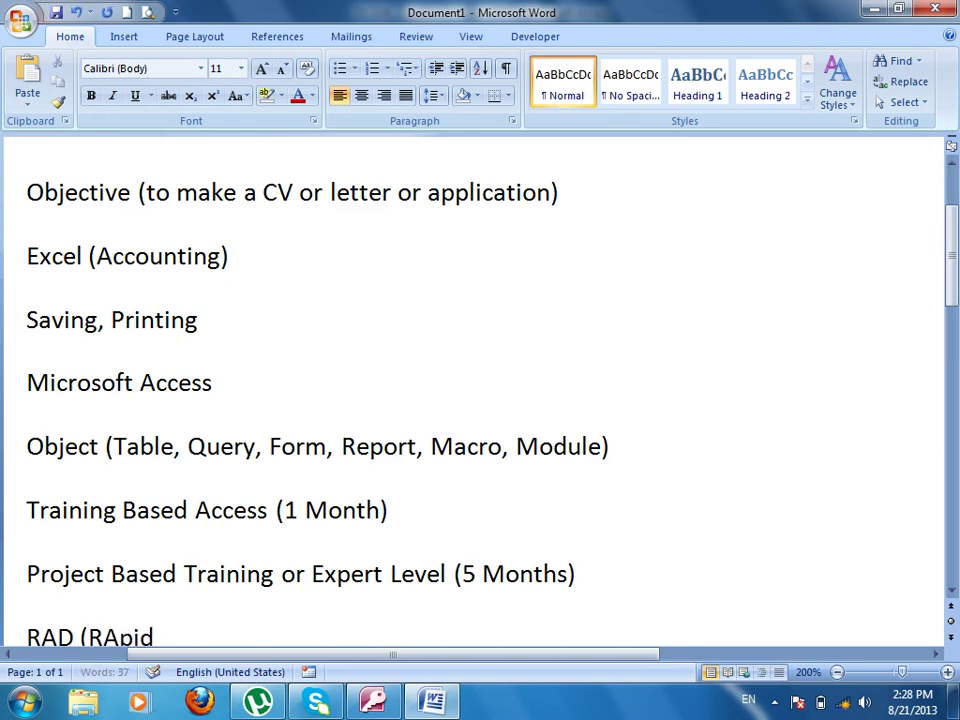
scroll(513, 600, "down", 1)
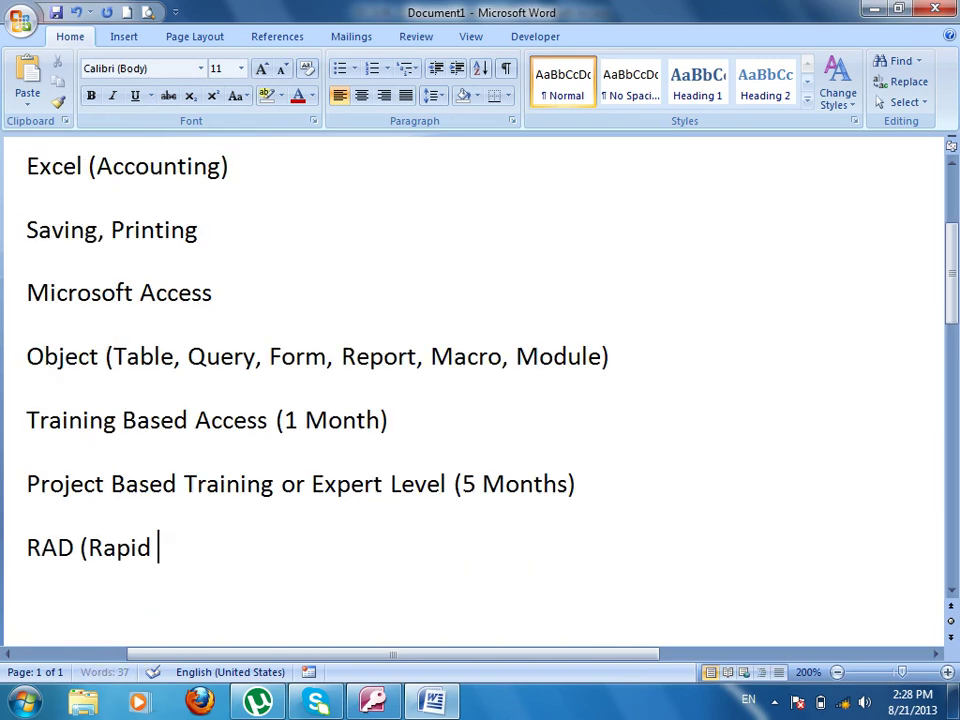
type("Acce")
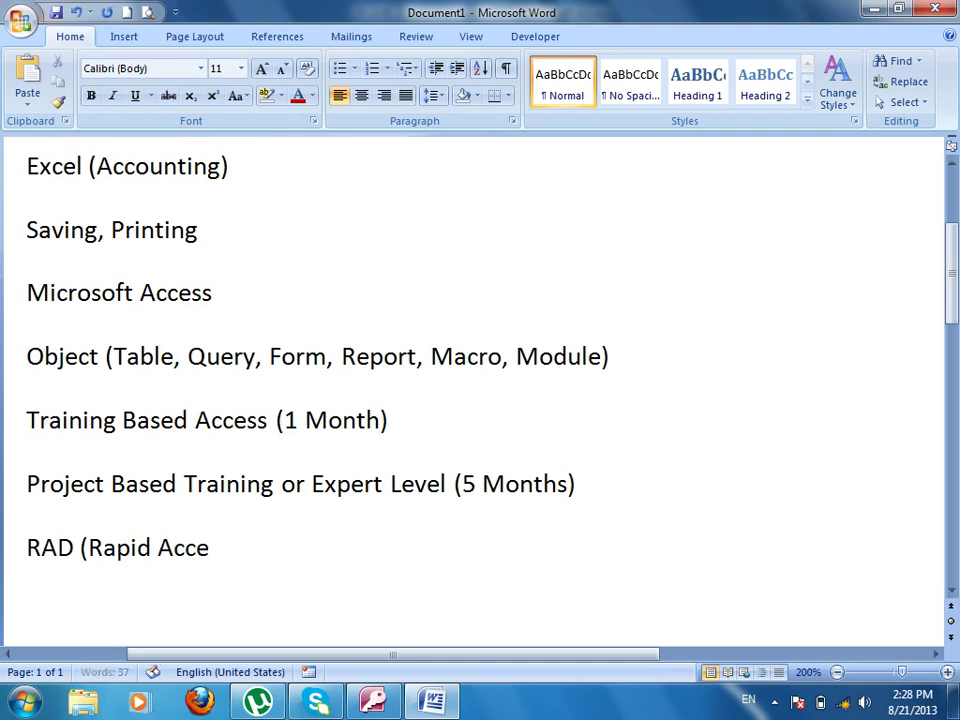
type("ss Development)")
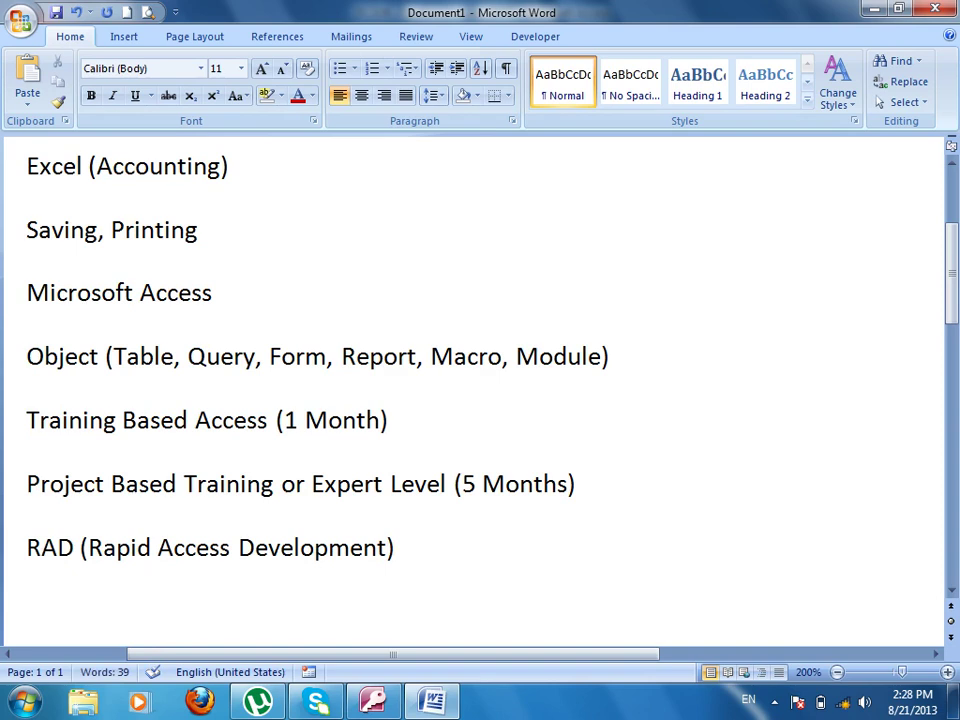
- Start a numbered list below the RAD line with the items Analysis, Development and Coding
type("1. Anay")
key("BackSpace")
type("lysis")
key("Return")
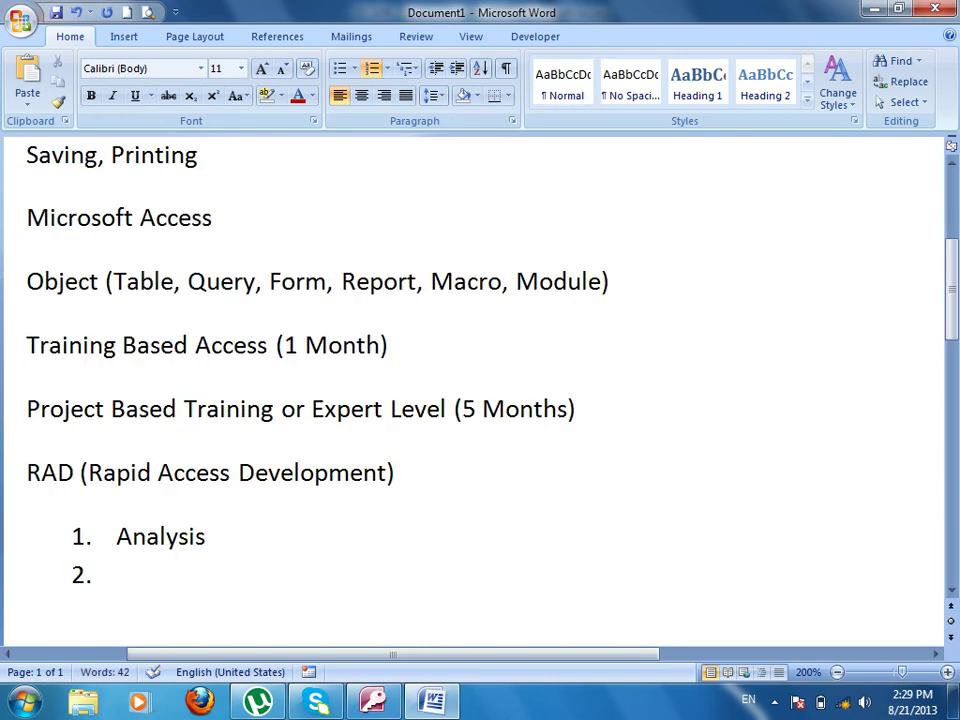
type("Development")
key("Return")
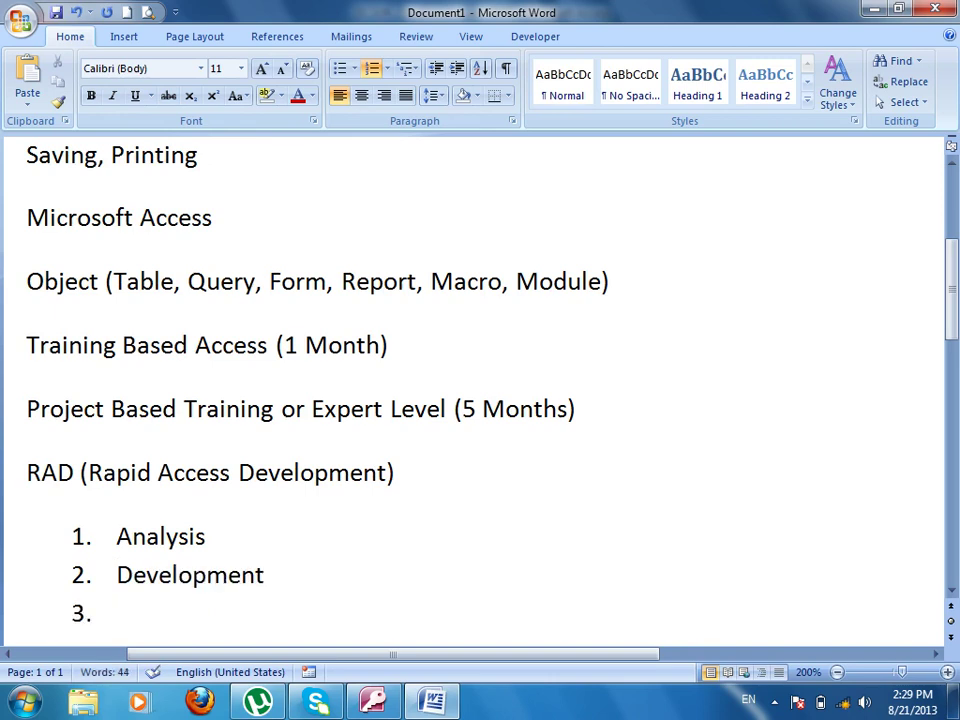
type("Coding")
key("Return")
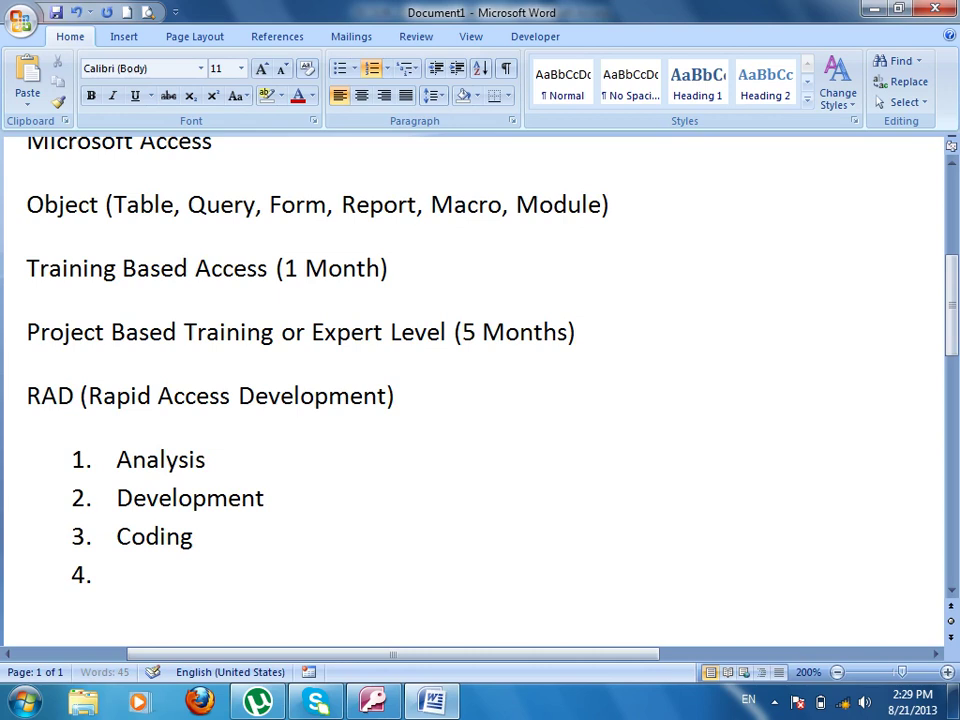
- Add Testing and Debugging as items 4 and 5 of the numbered list
type("Test")
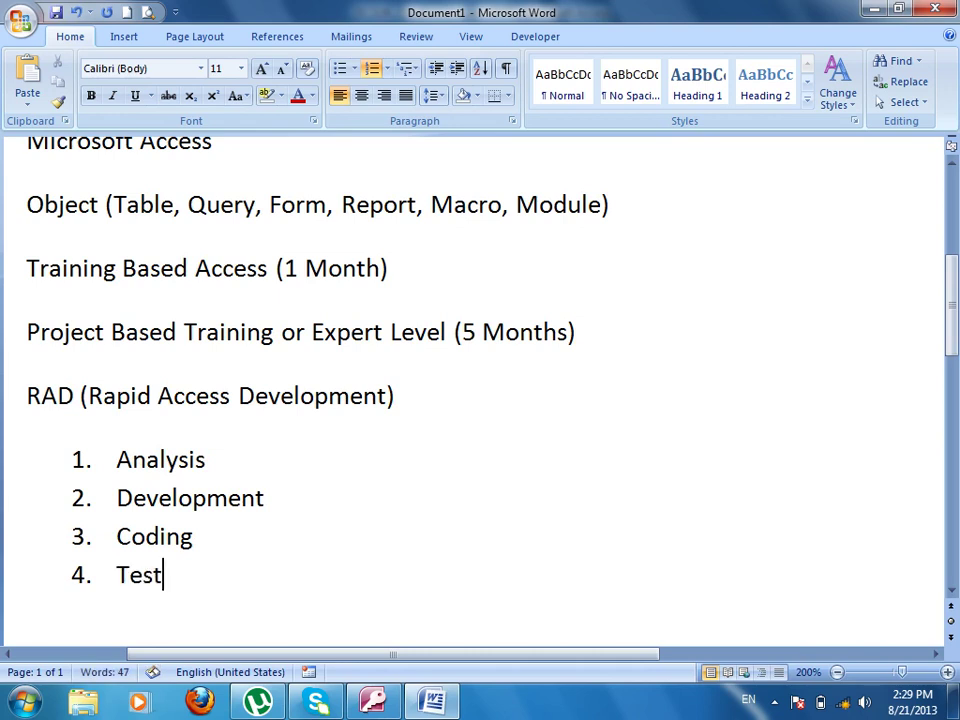
type("ing")
key("Return")
type("D")
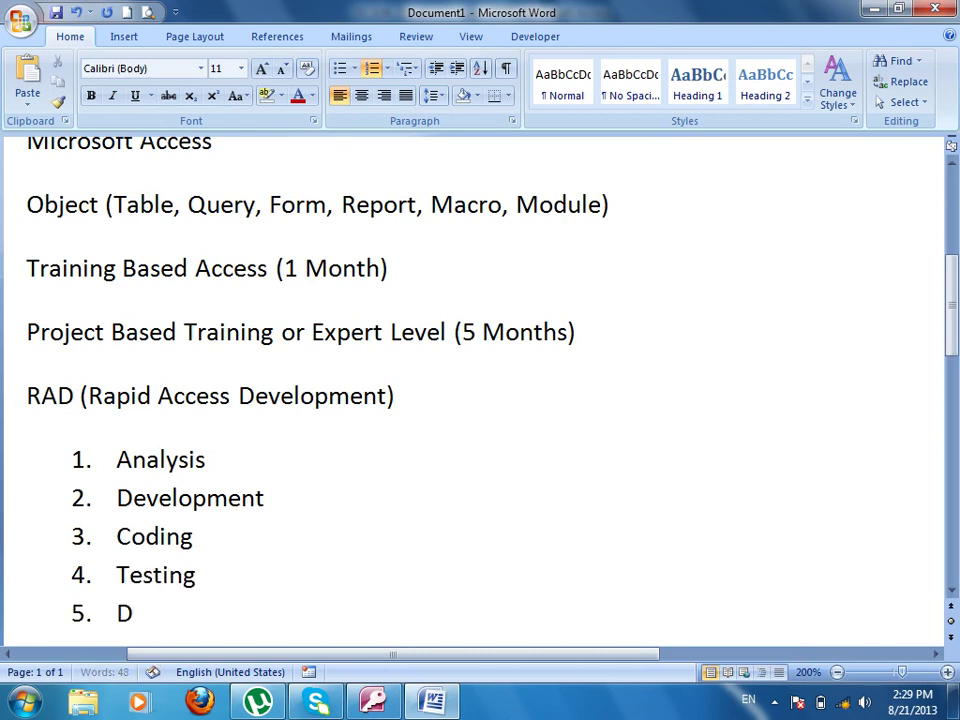
type("ebugging")
key("Return")
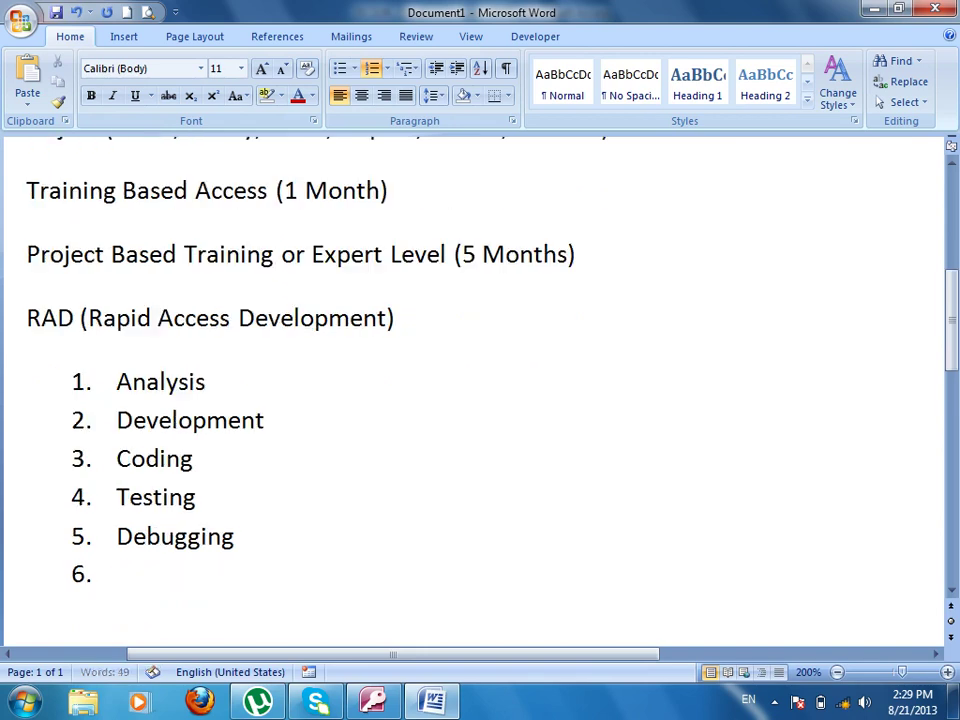
- Add "EULA (End USER License agreement)" as item 6 and end the numbered list
type("EULA")
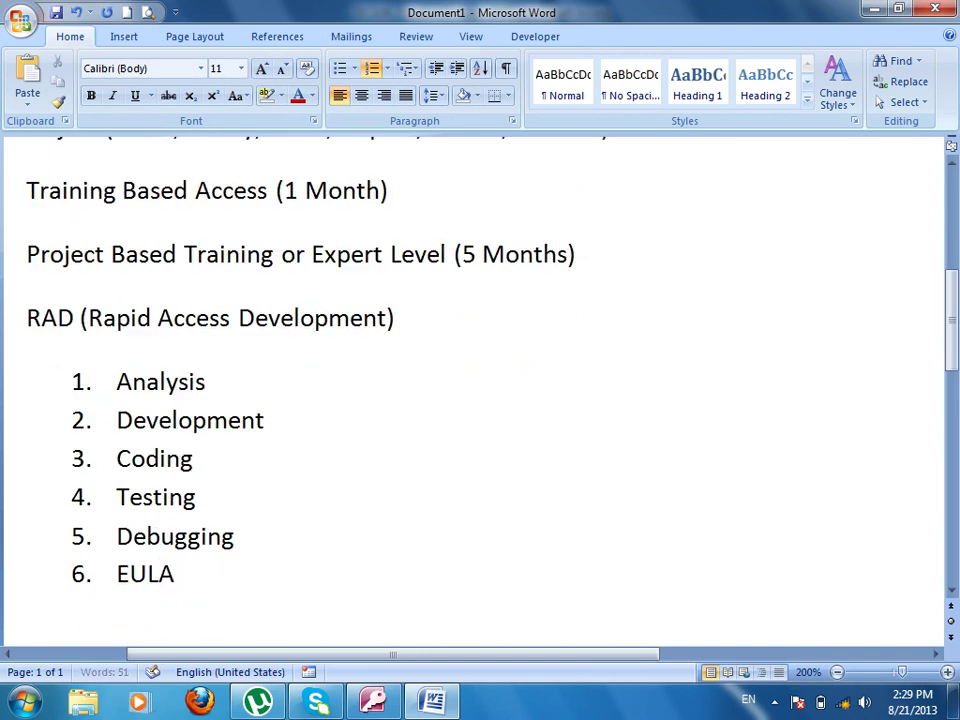
type(" (End USER lICE")
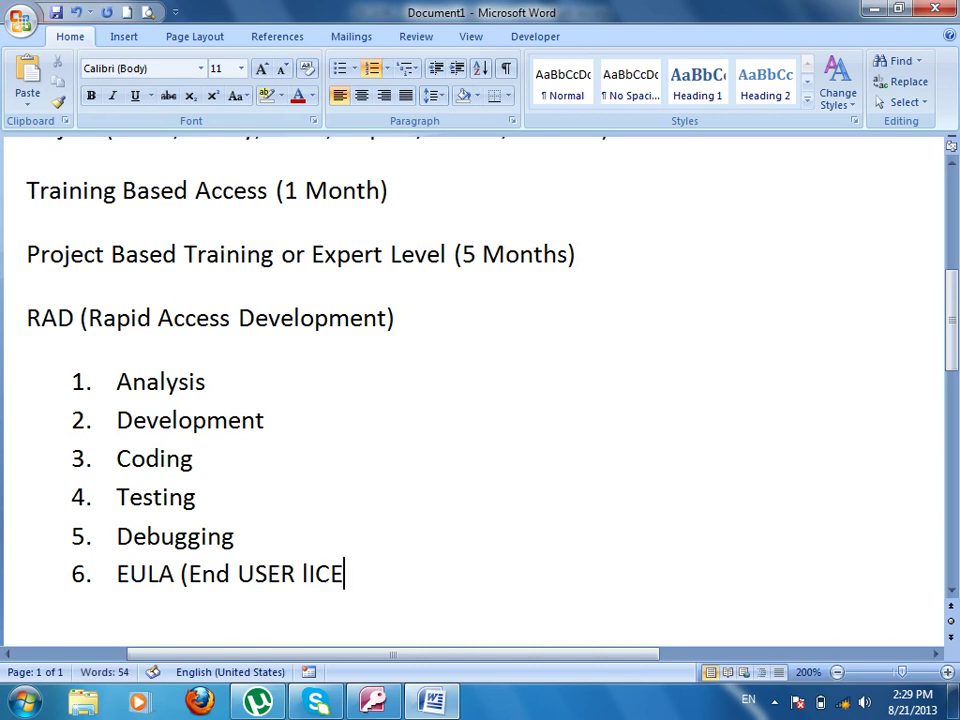
type("NSE agreement\\)")
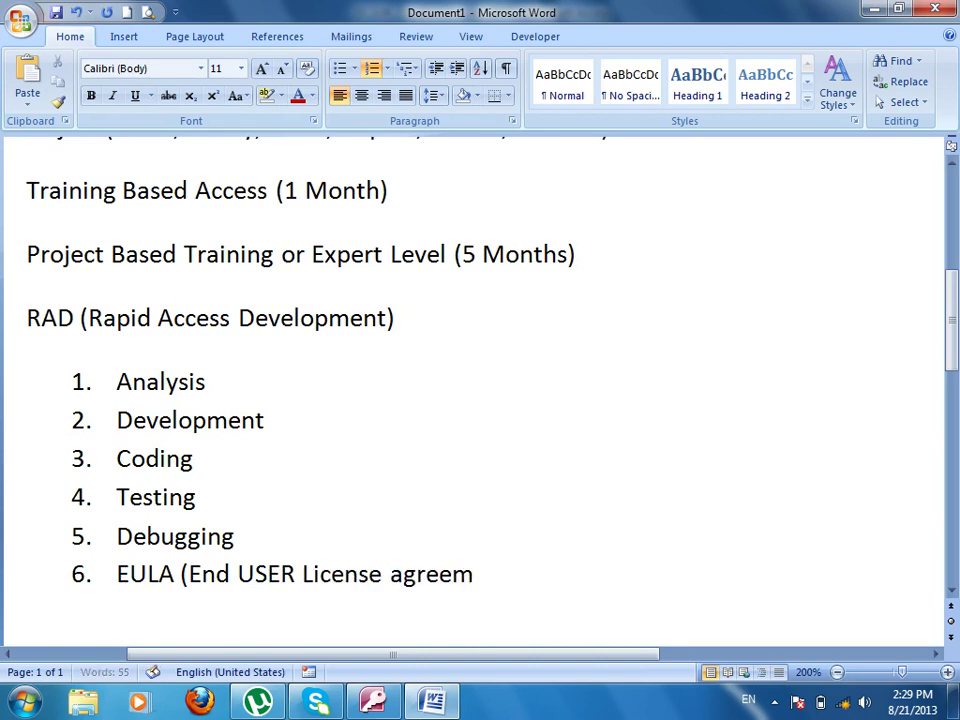
key("BackSpace")
key("BackSpace")
type(")")
key("Return")
key("BackSpace")
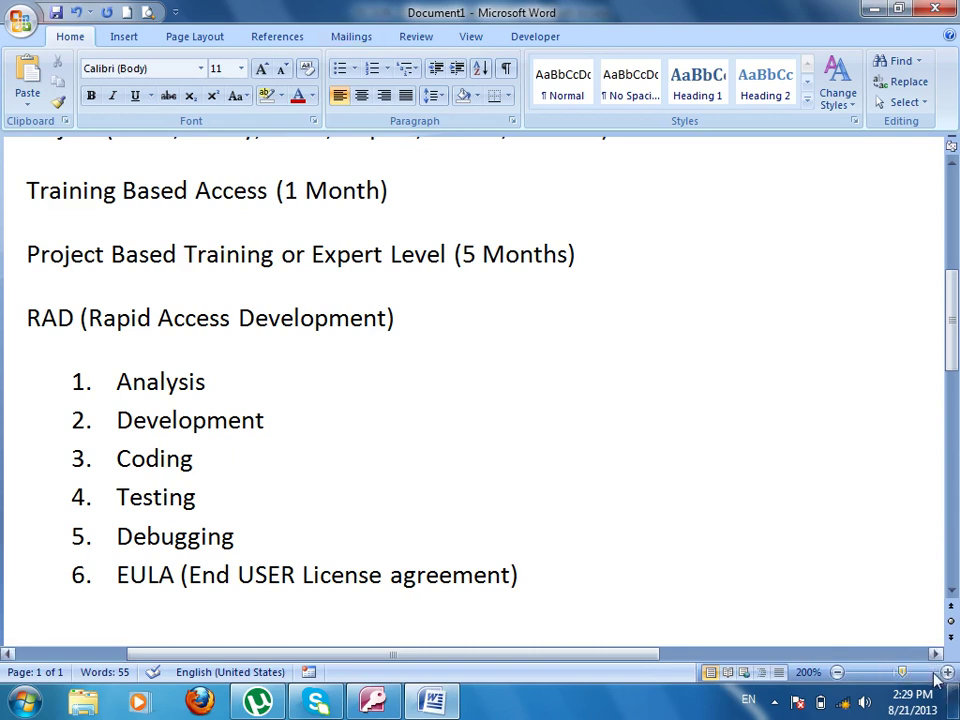
- Show the desktop and open the M.Sc (Final) folder on Local Disk (D:)
key("super+d")
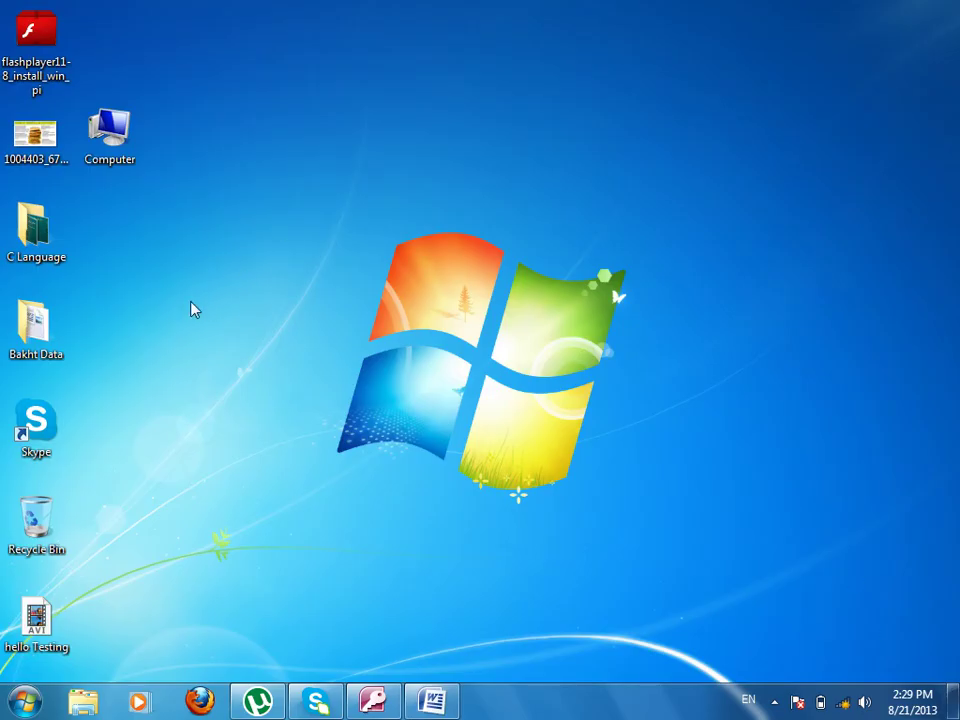
double_click(108, 133)
left_click(495, 147)
double_click(495, 147)
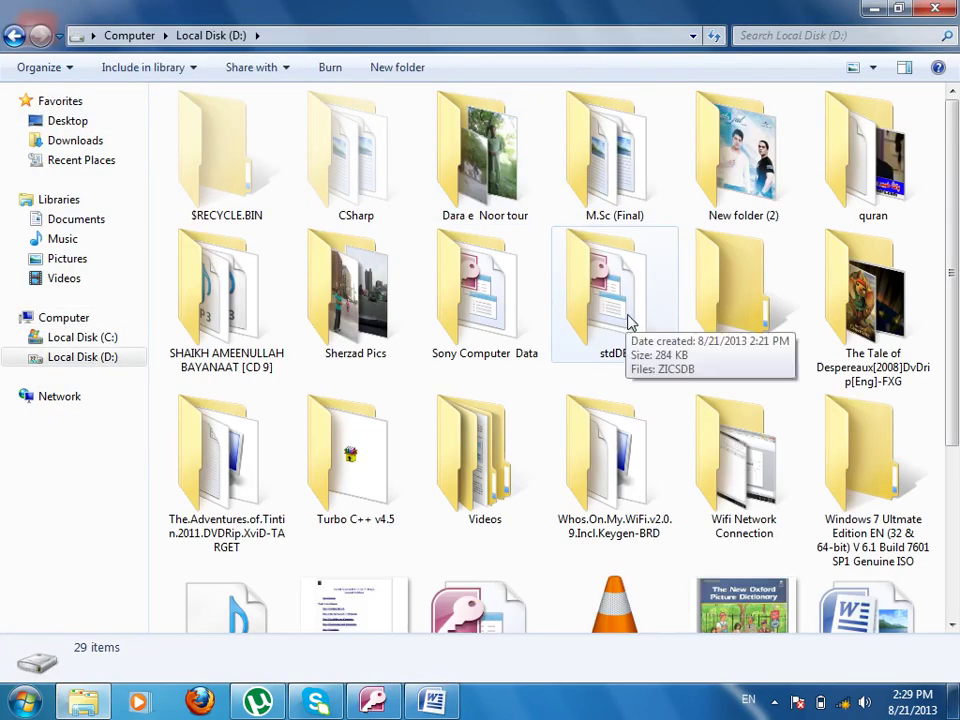
double_click(609, 165)
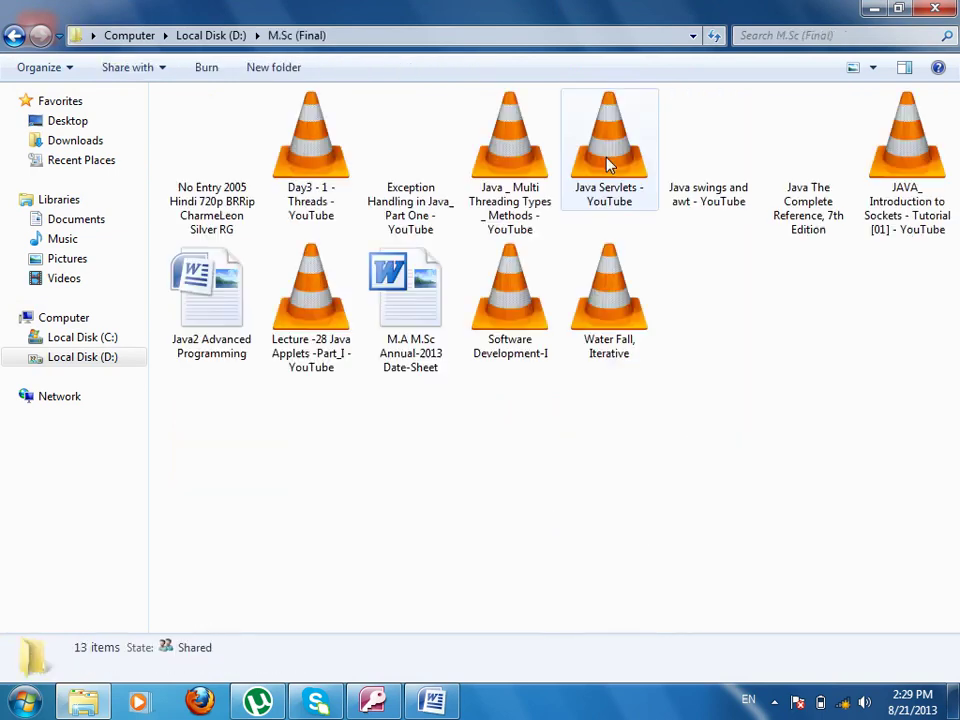
- Play the Software Development-I video in VLC and skim its slides on application development and customization up to about 02:11
left_click(530, 350)
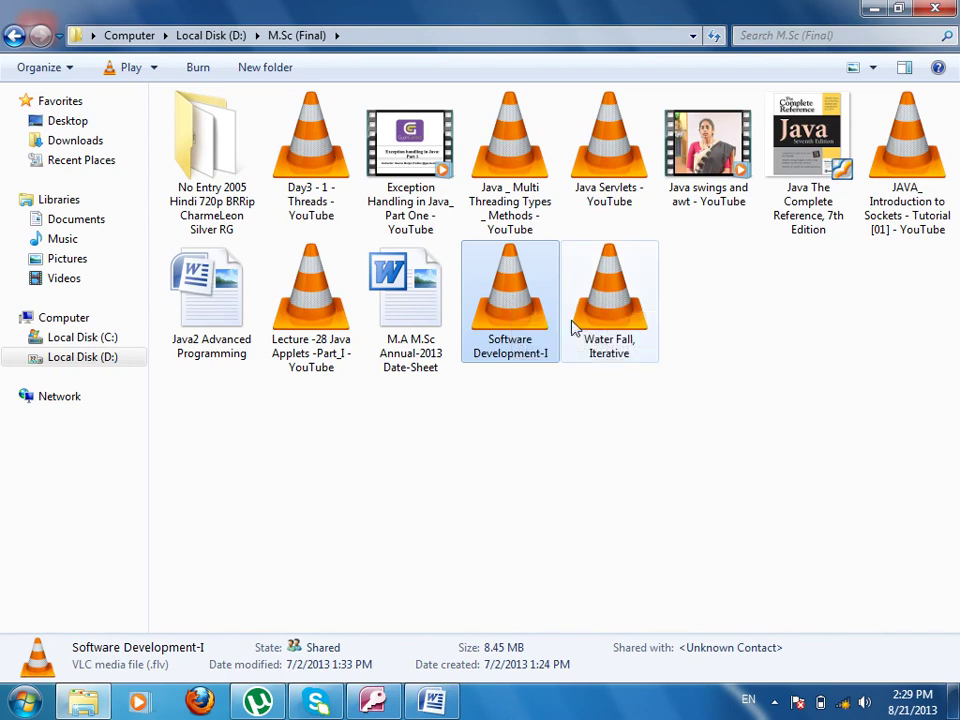
key("Return")
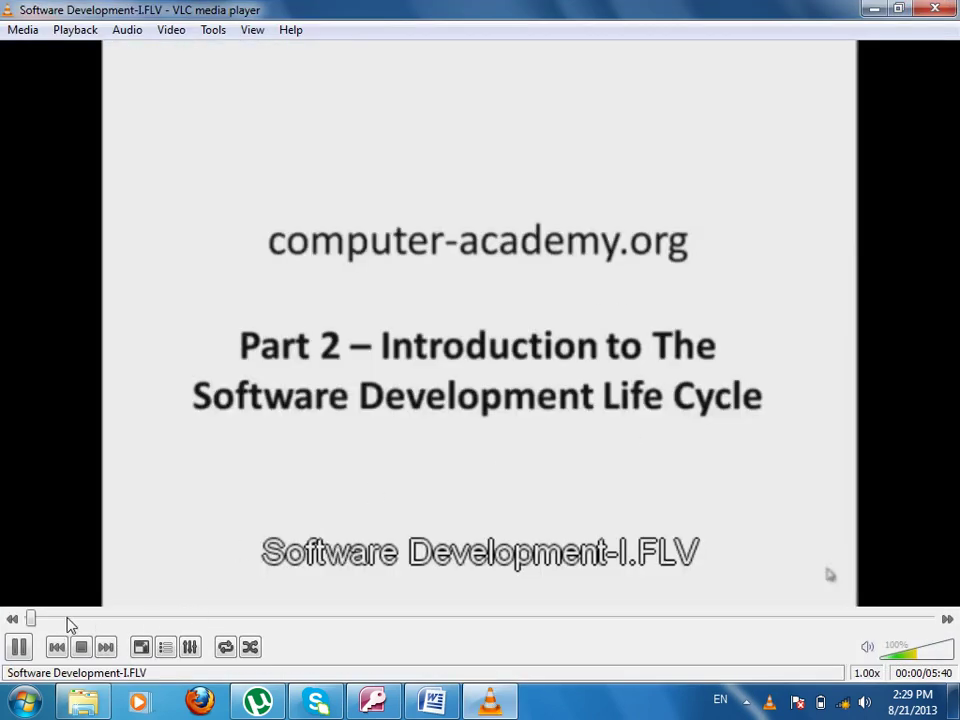
left_click(70, 619)
left_click(171, 620)
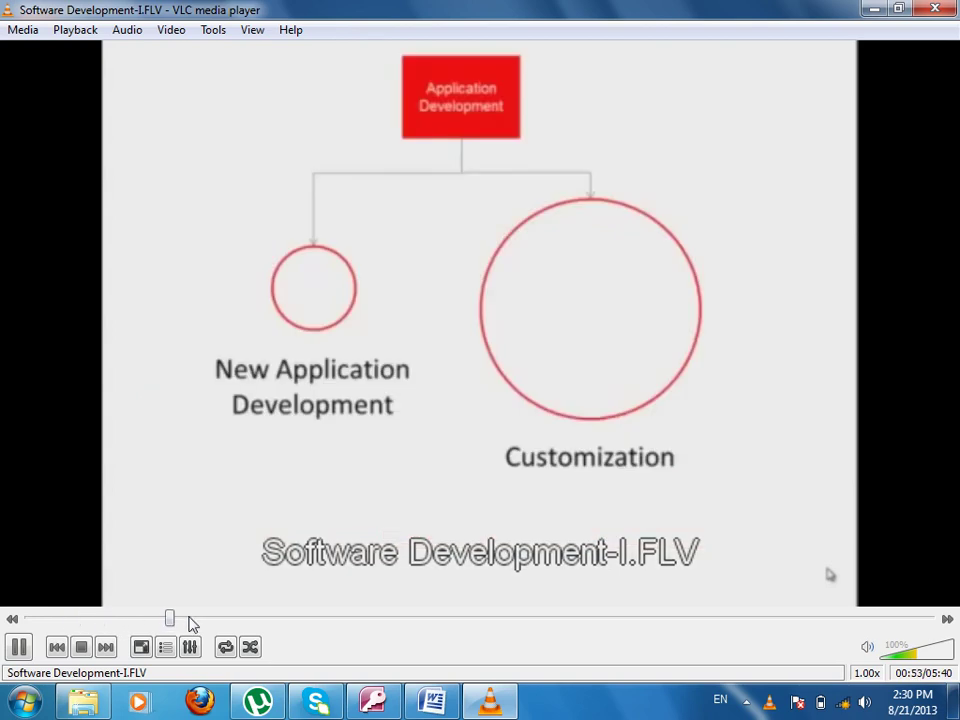
left_click(218, 620)
left_click(275, 620)
left_click(317, 620)
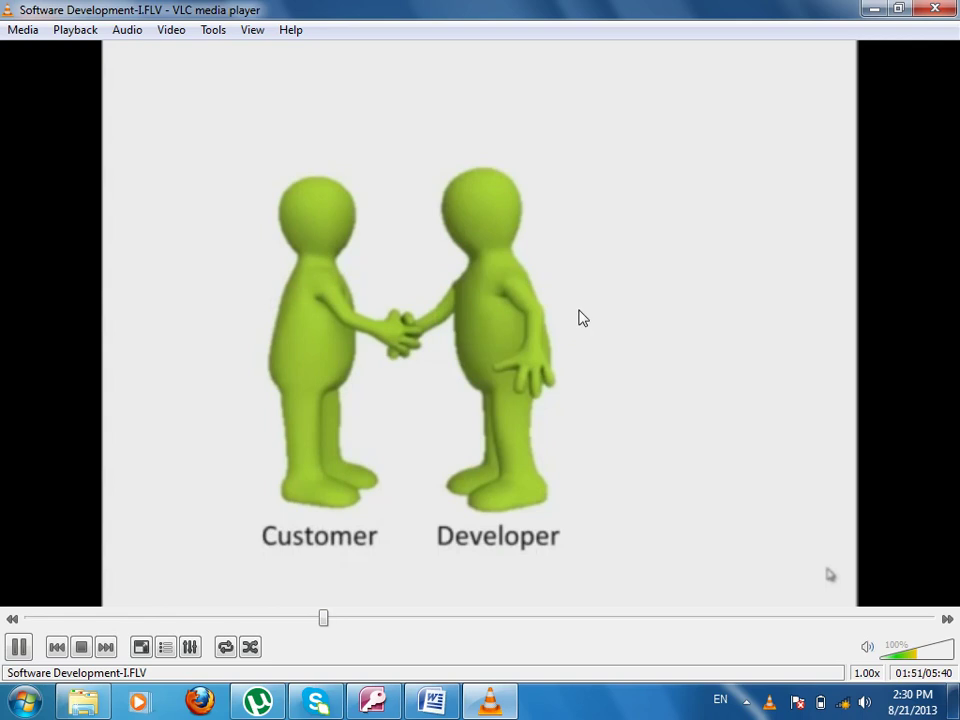
left_click(348, 620)
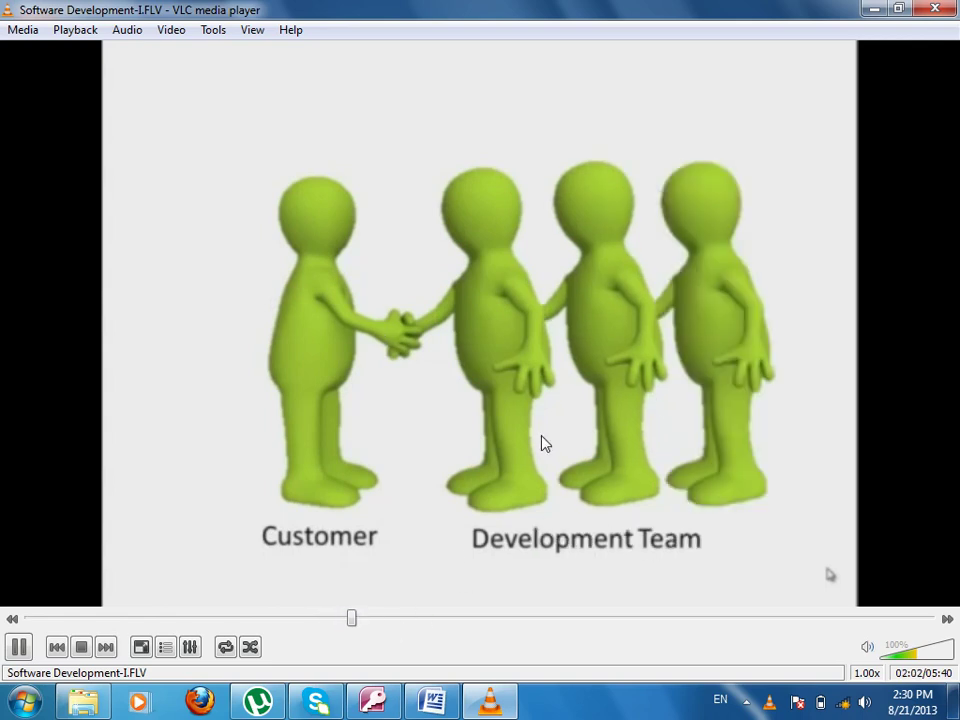
left_click(378, 620)
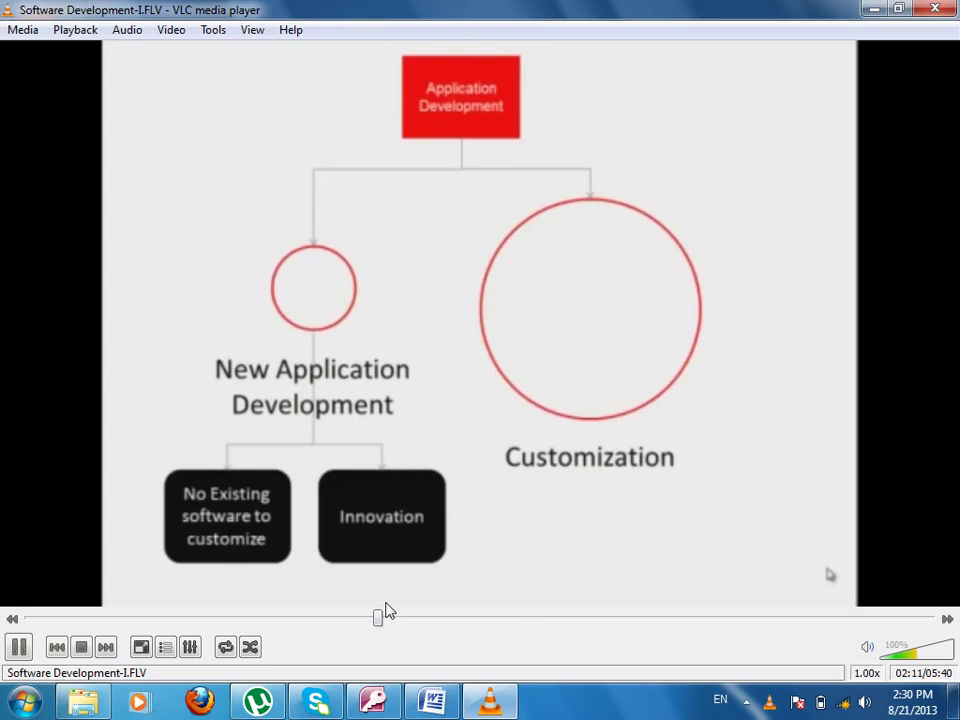
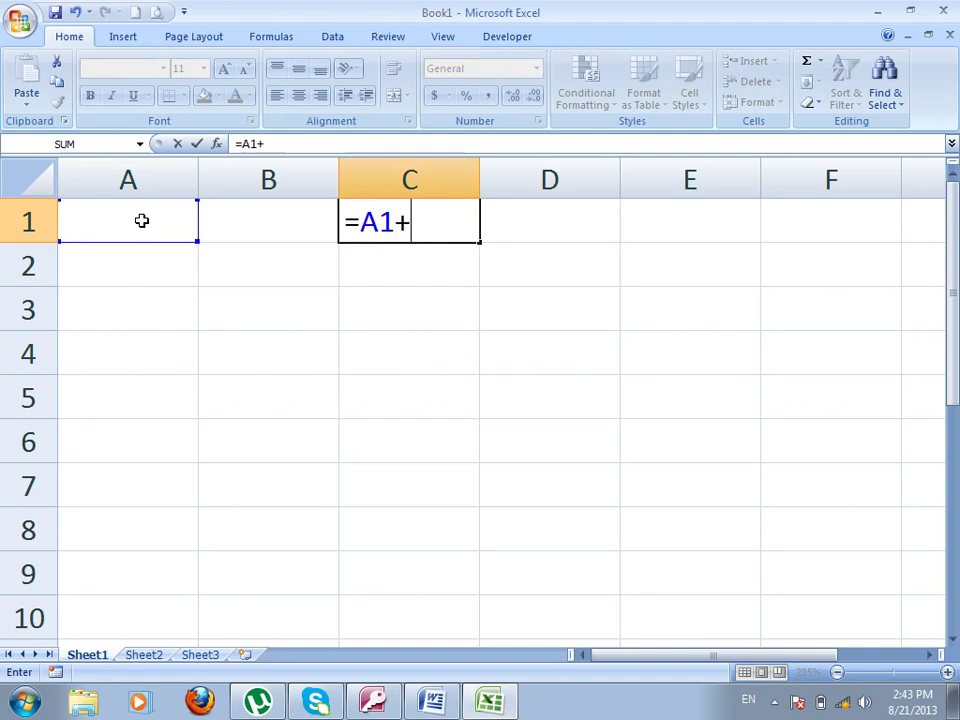
left_click(359, 222)
left_click(277, 216)
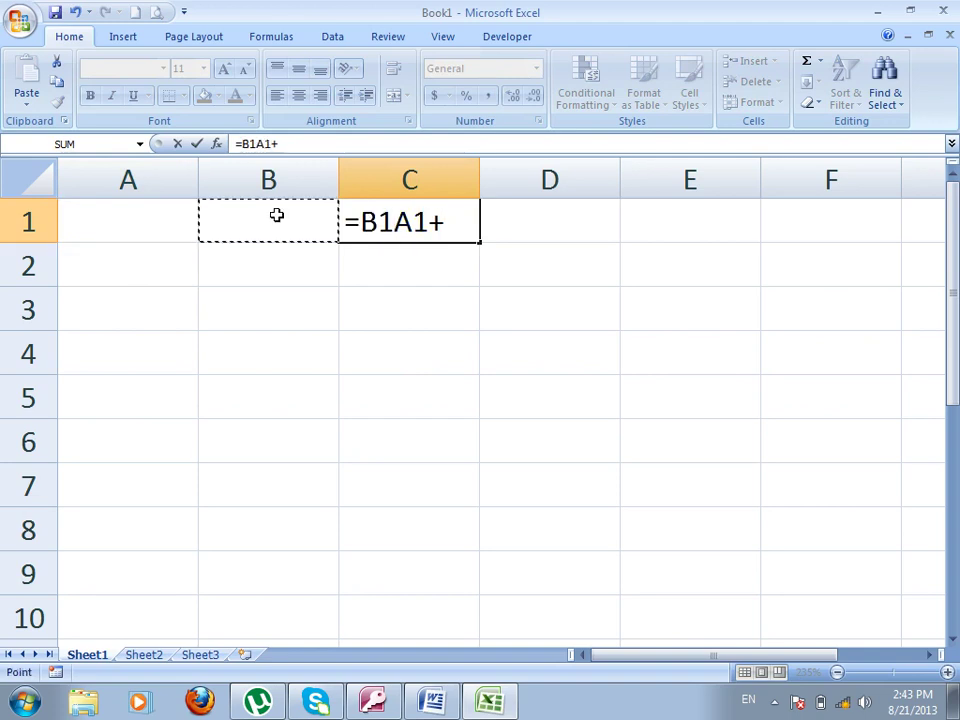
key("Escape")
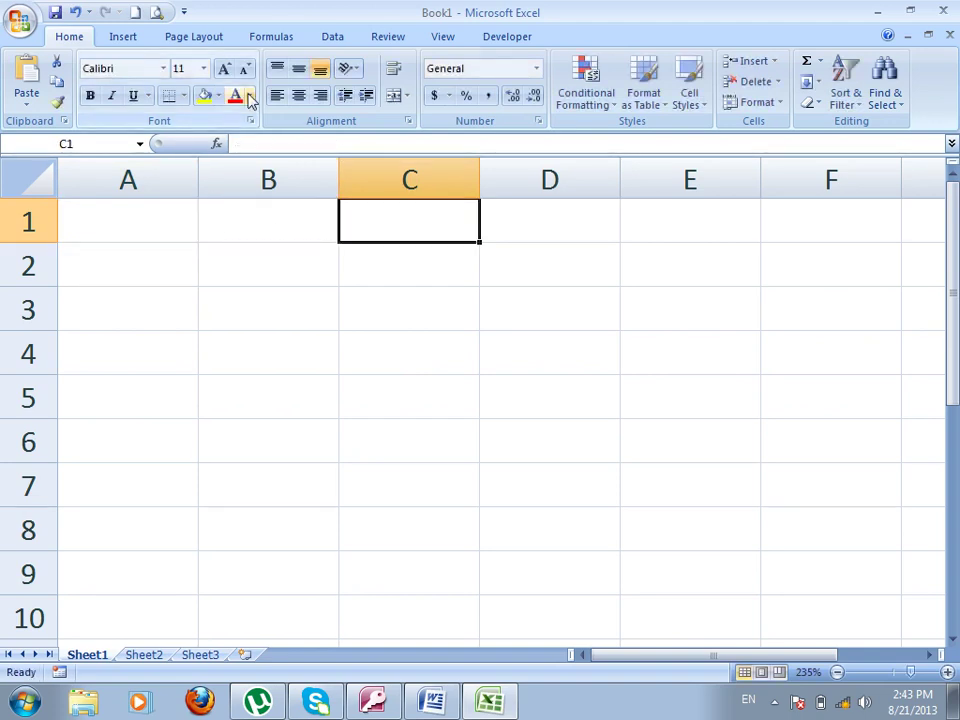
- Enter the formula =SUM(A1:B1) in cell C1 and reselect that cell to show its formula
type("=sum(")
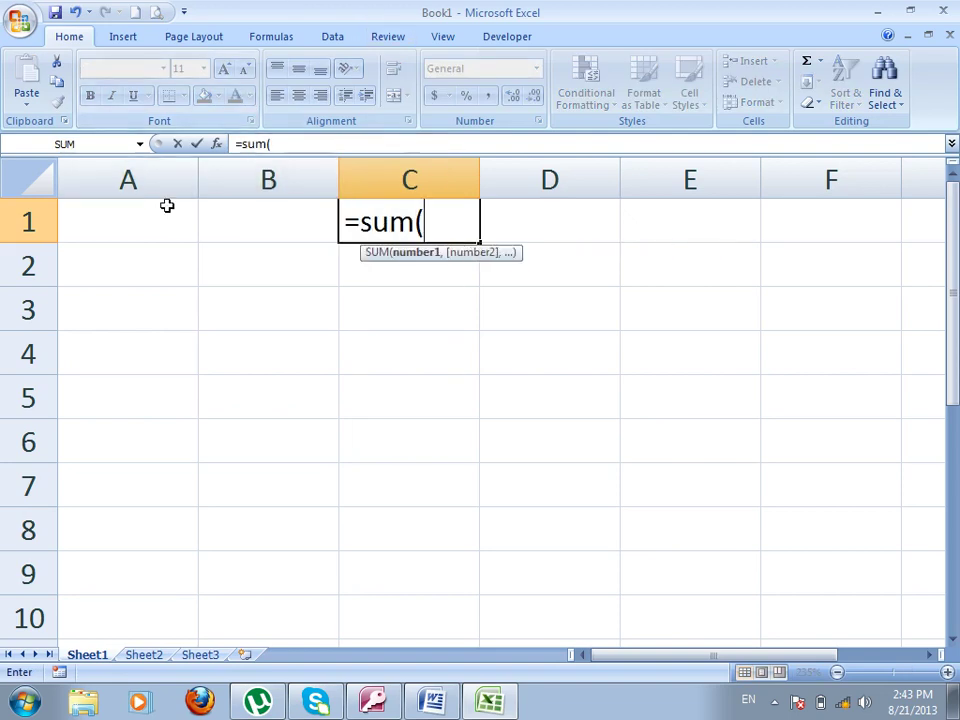
left_click_drag(167, 204, 229, 208)
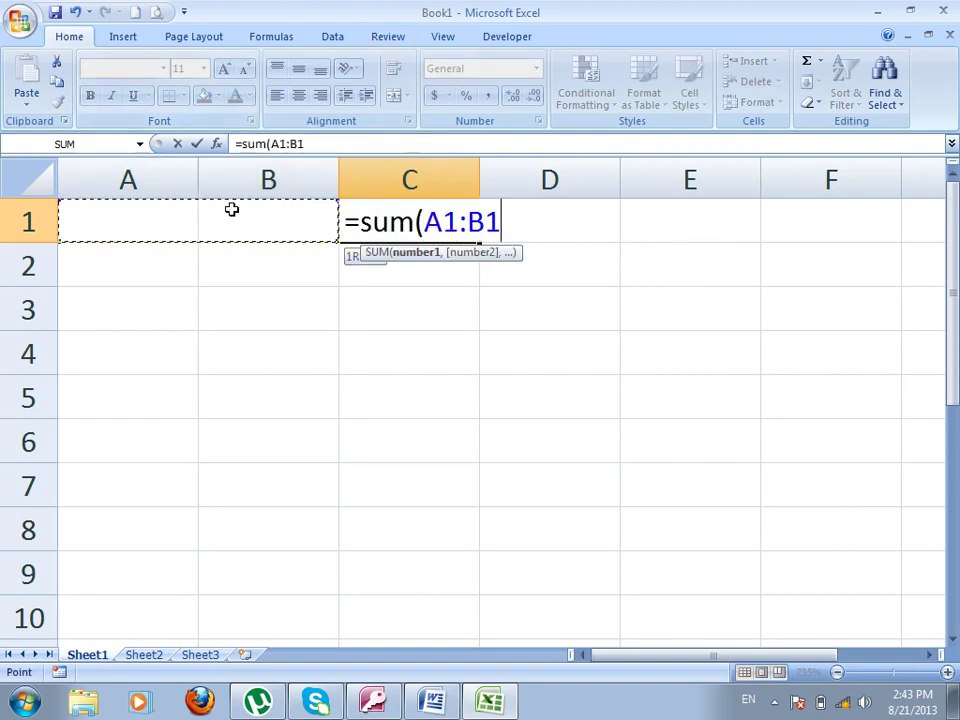
key("Return")
left_click(441, 221)
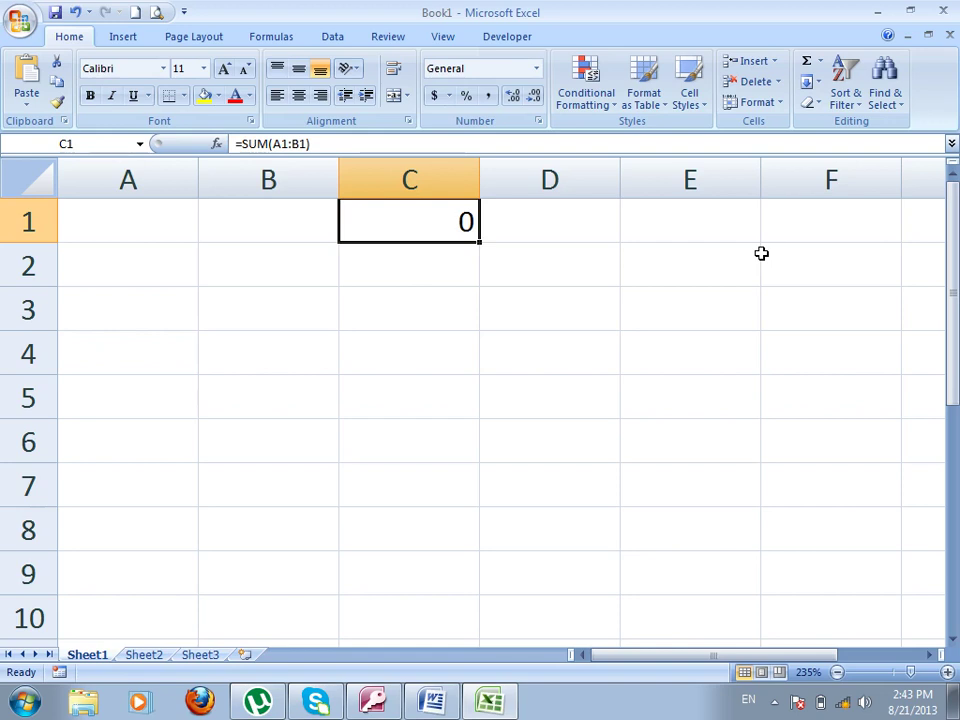
- Enter "Grabage Value of Memory" in cell C2 as a note on the sum, and select C1 again
key("Down")
type("Gr")
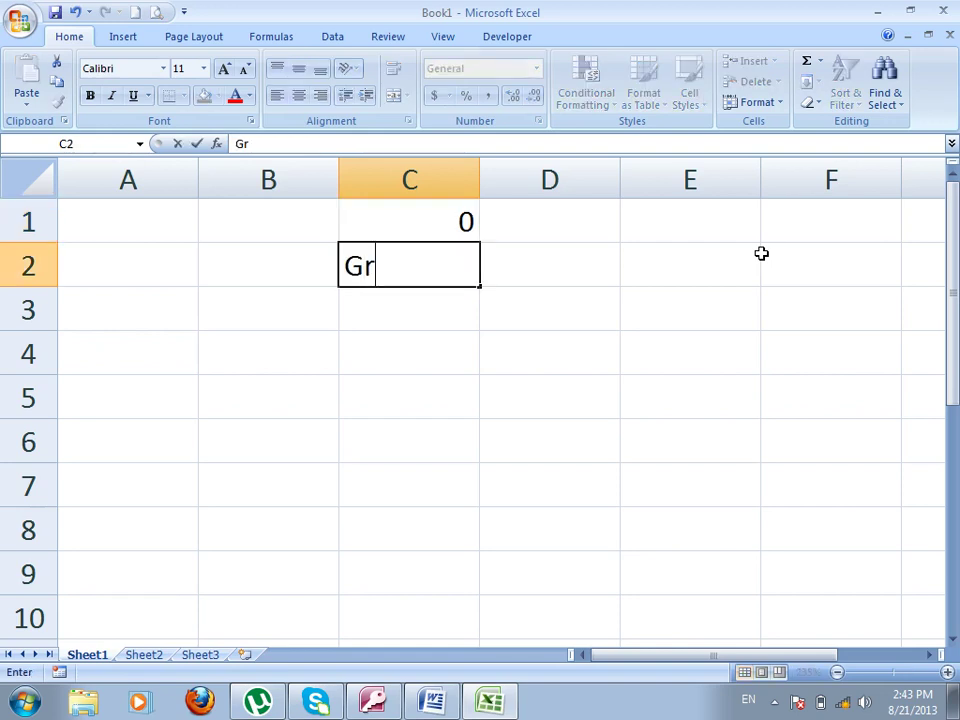
type("abage ")
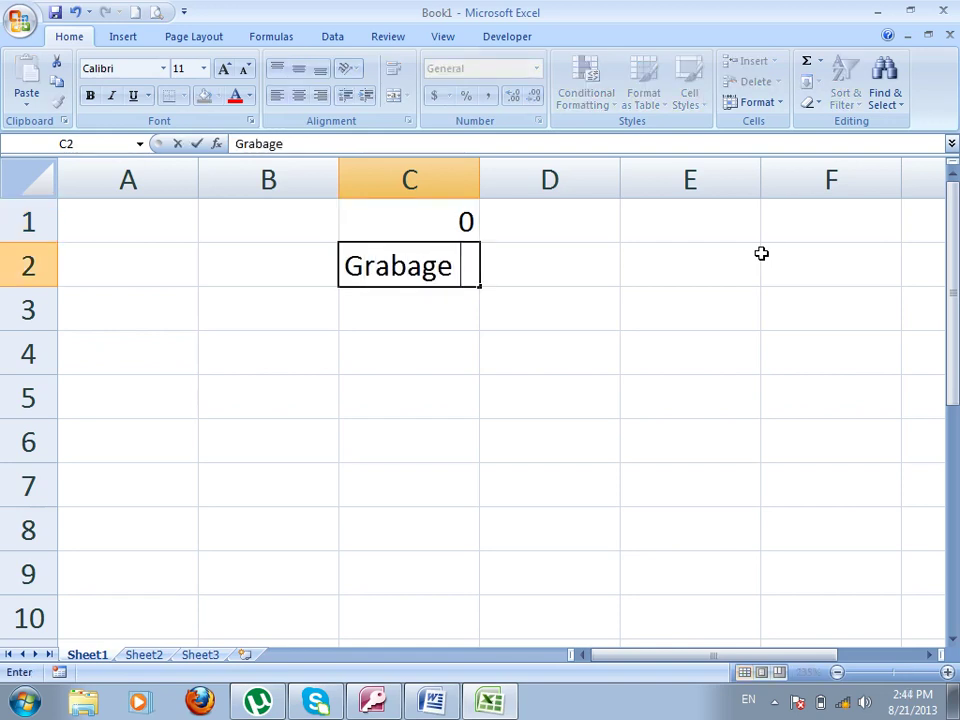
type("Value o")
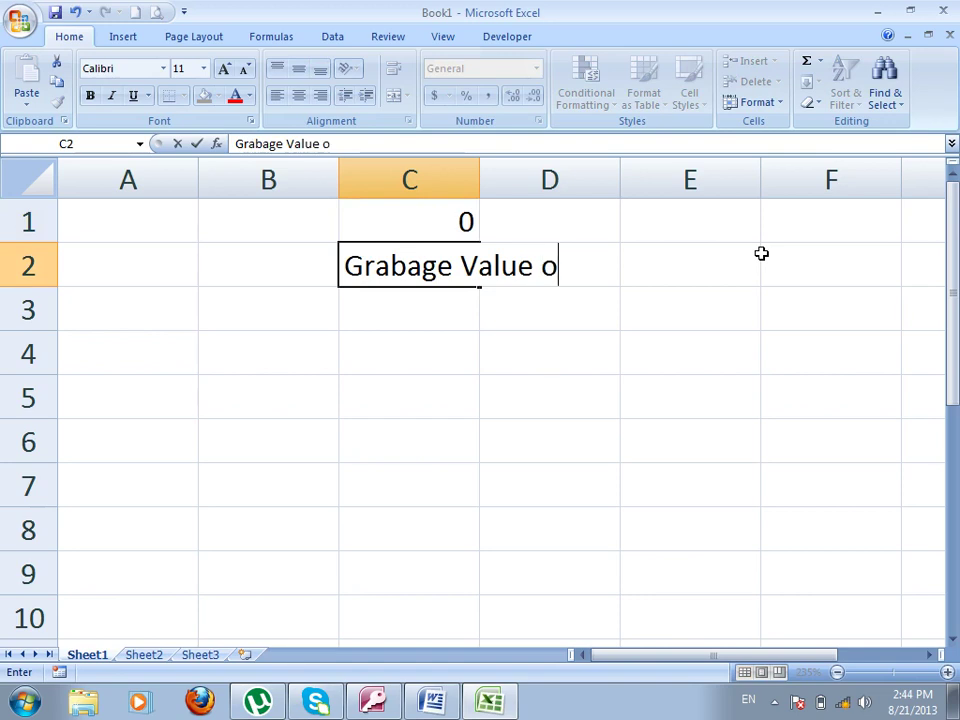
type("f Memory")
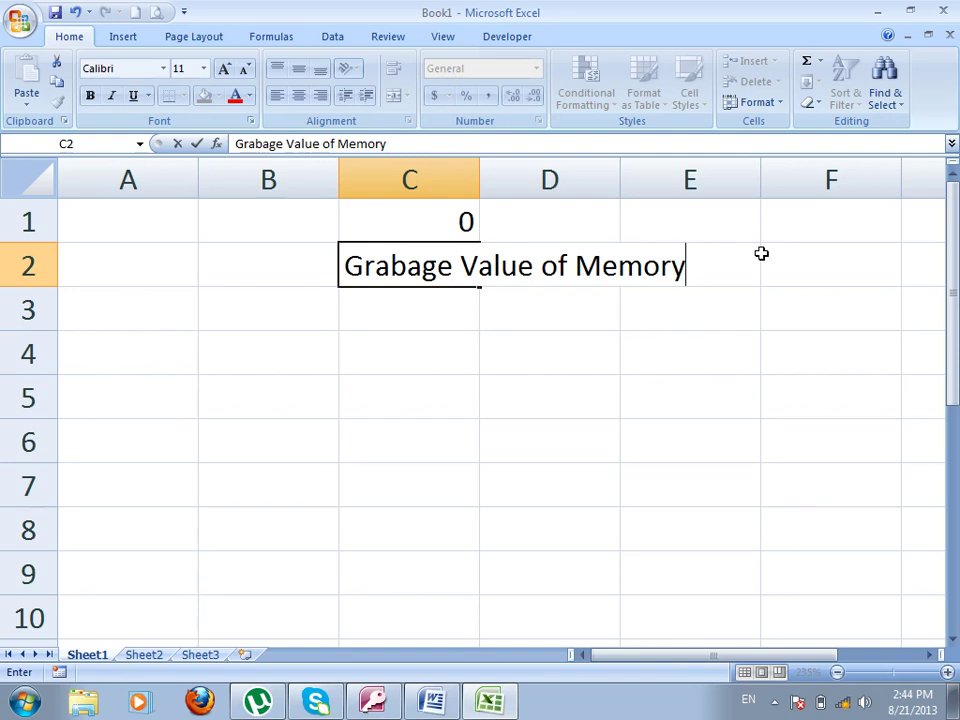
left_click(447, 408)
left_click_drag(140, 181, 716, 371)
left_click(449, 224)
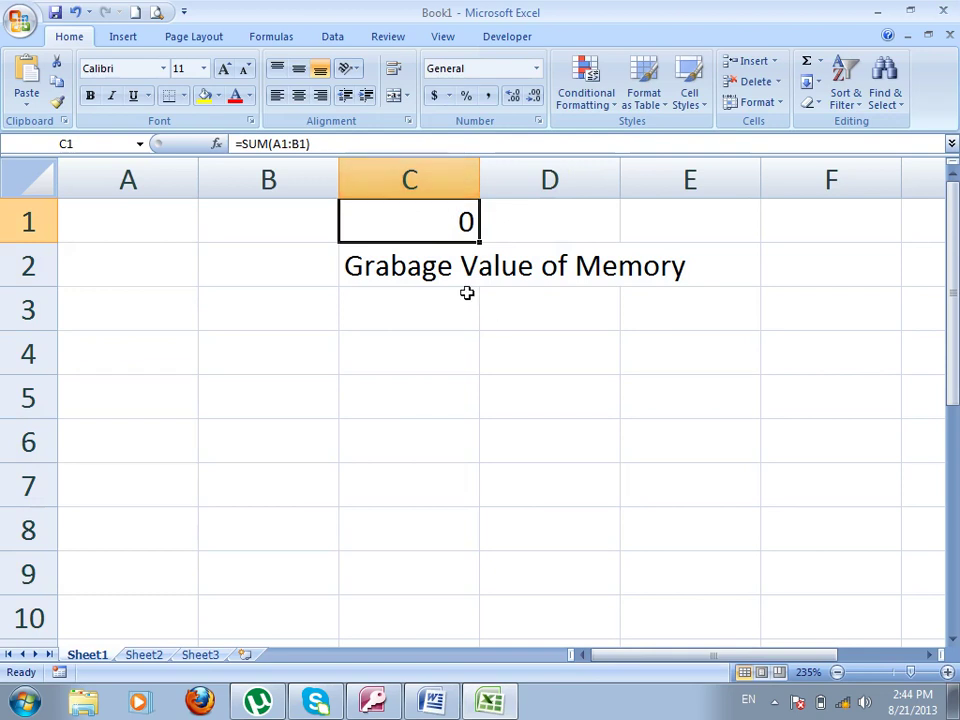
- Enter "Constructor" in cell C3 and try "Destructor" in cell C4, cancelling that second entry
left_click(431, 306)
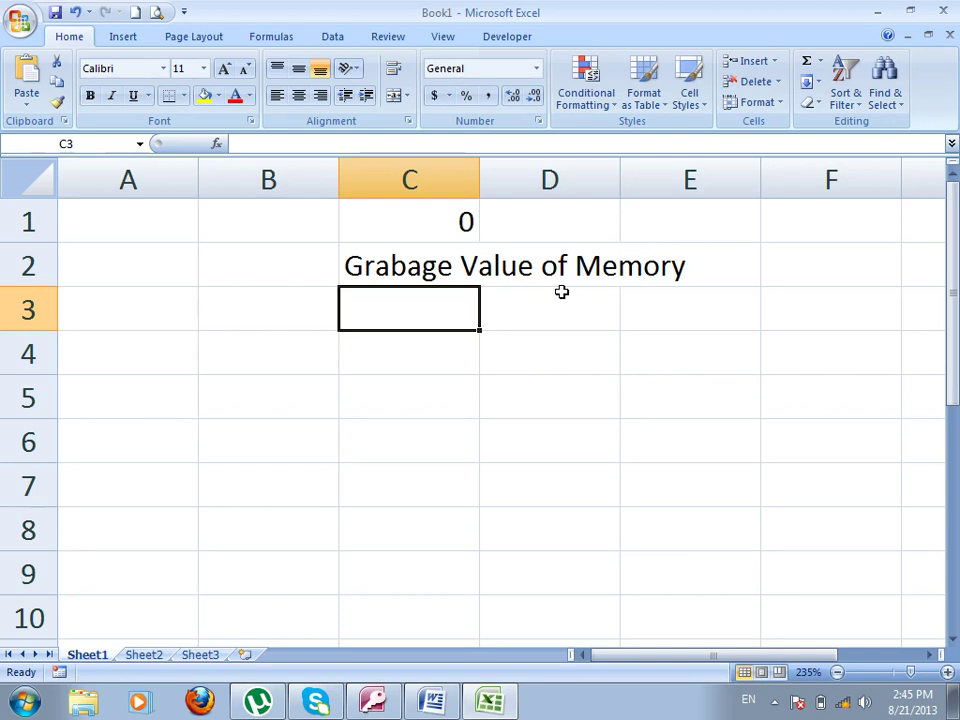
type("Constructu")
key("BackSpace")
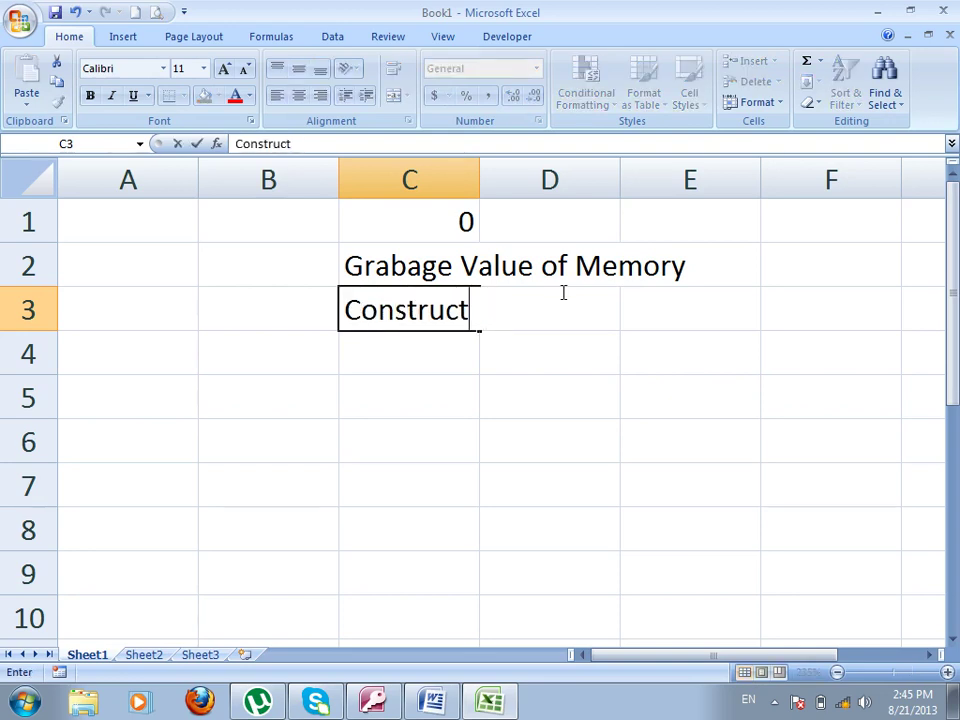
type("or")
key("Return")
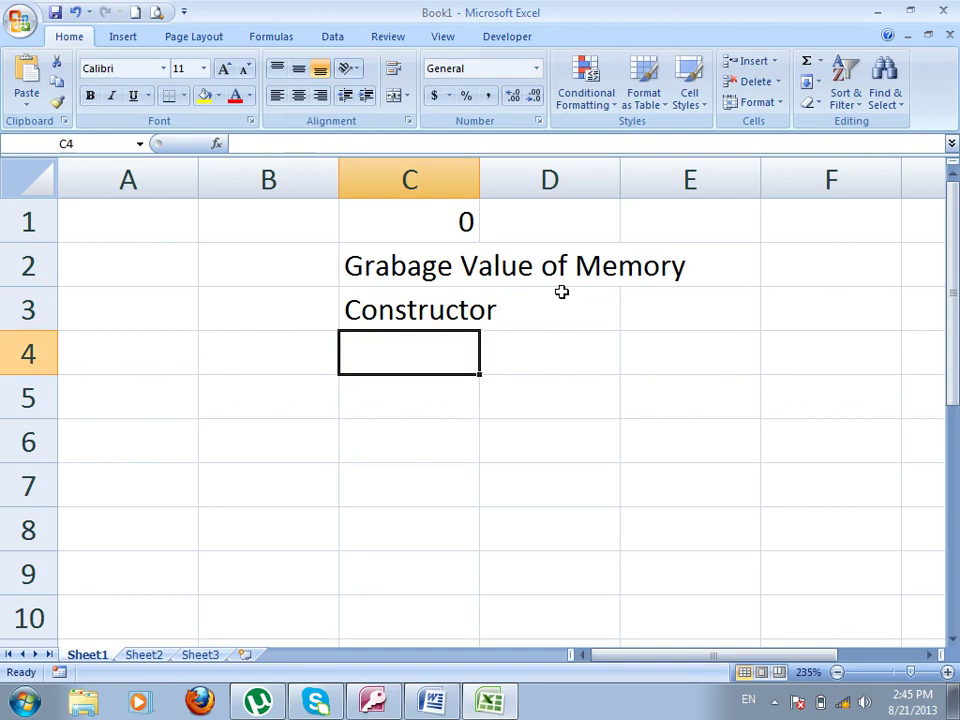
type("Destructor")
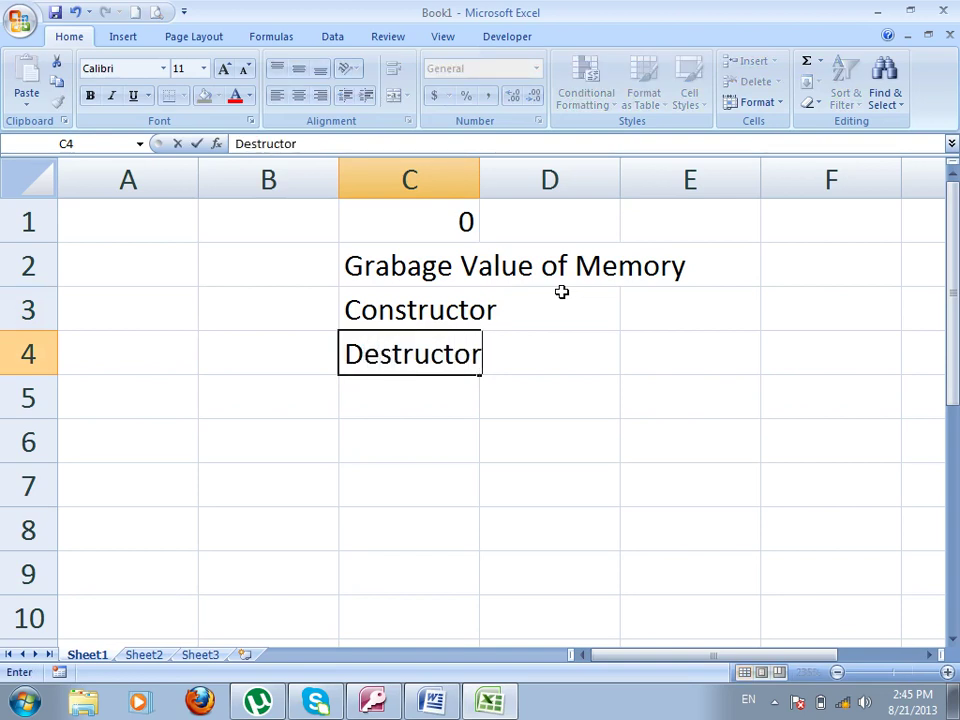
key("Escape")
- Close the Excel workbook without saving and return to the Word notes
left_click(875, 10)
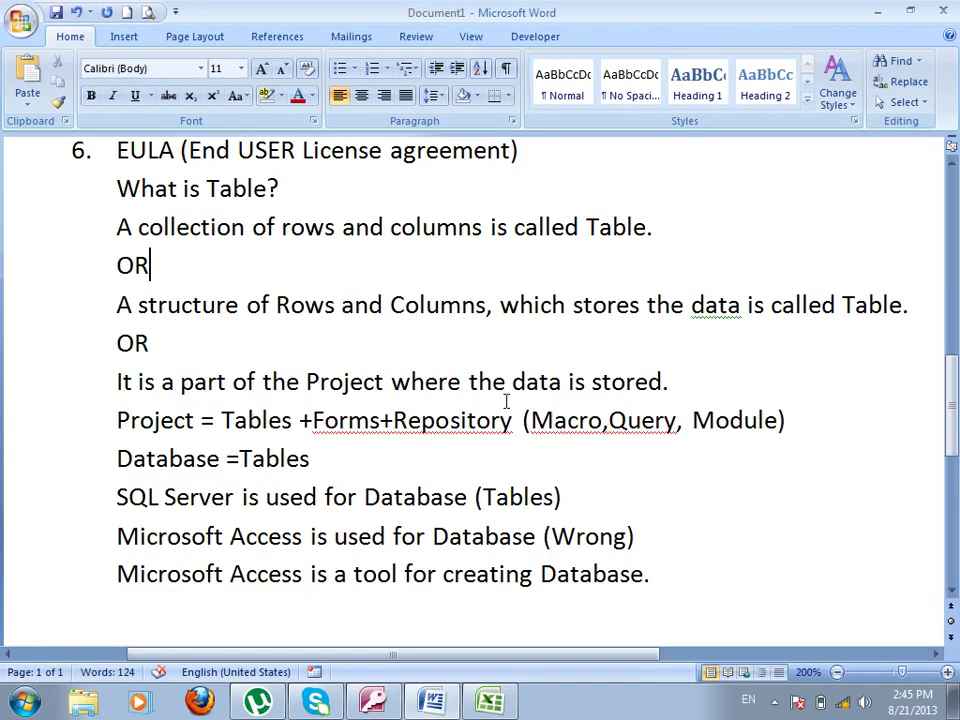
left_click(489, 700)
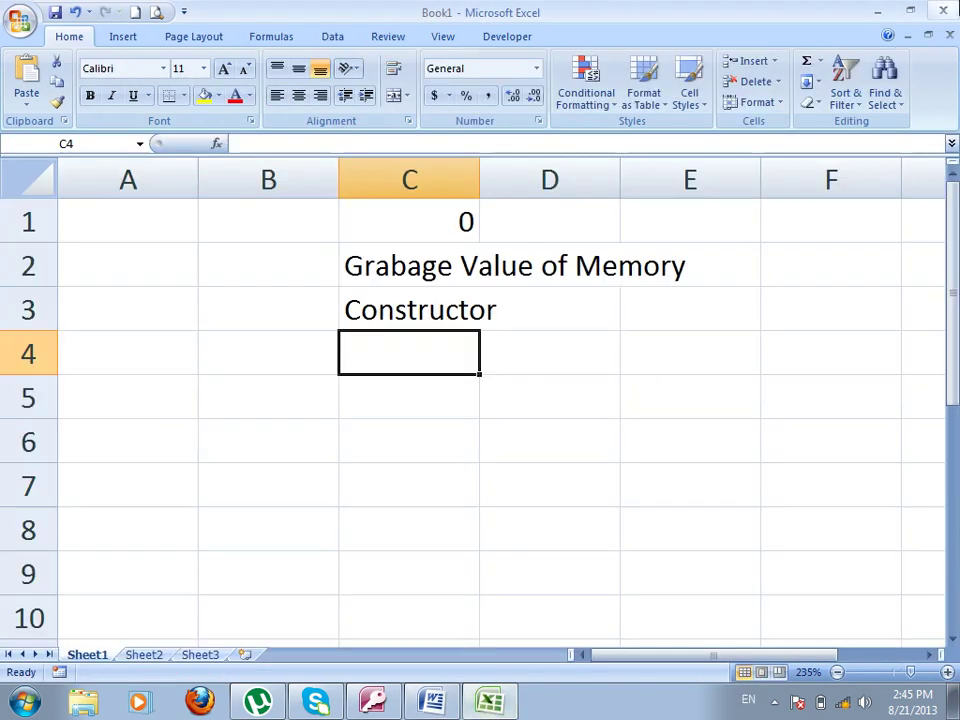
left_click(943, 10)
left_click(498, 396)
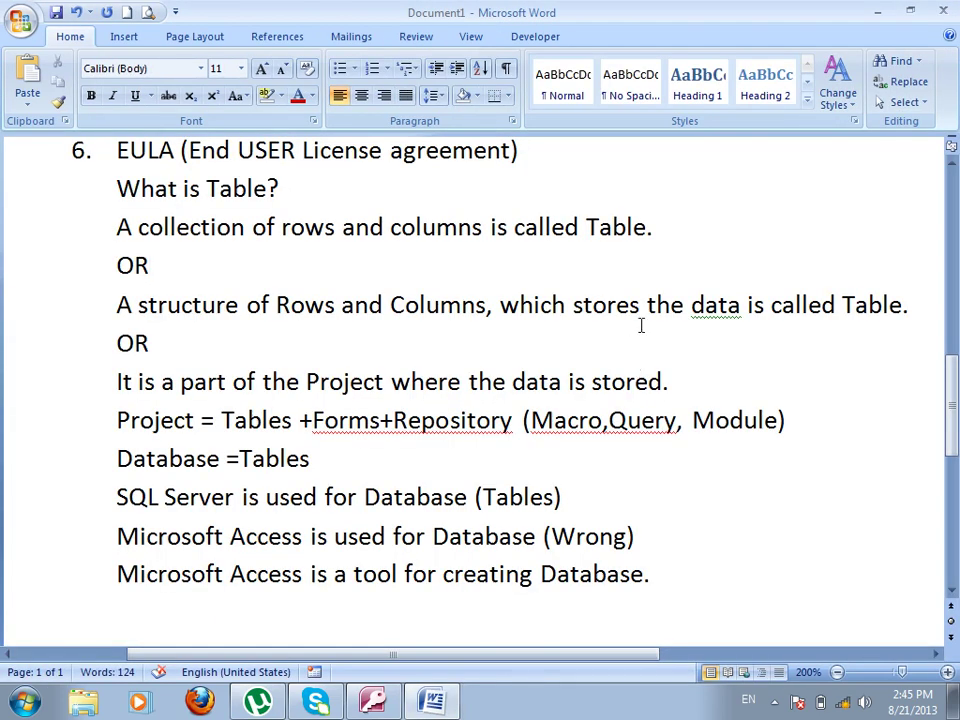
- Start Microsoft Office Excel 2007 with a new blank workbook and enlarge its sheet to 220%
key("super")
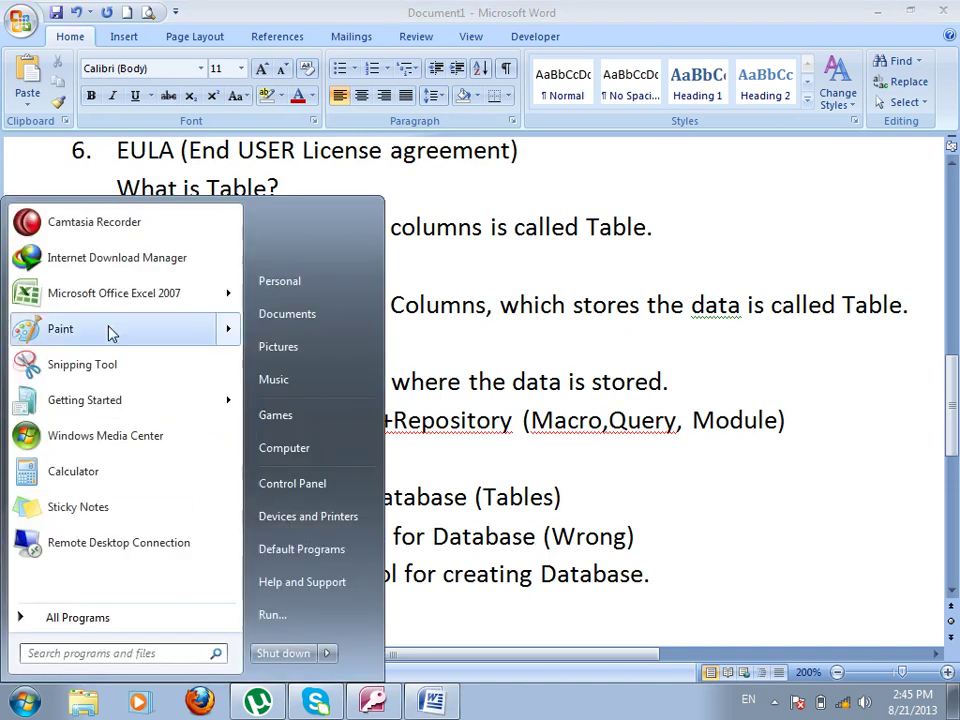
left_click(114, 293)
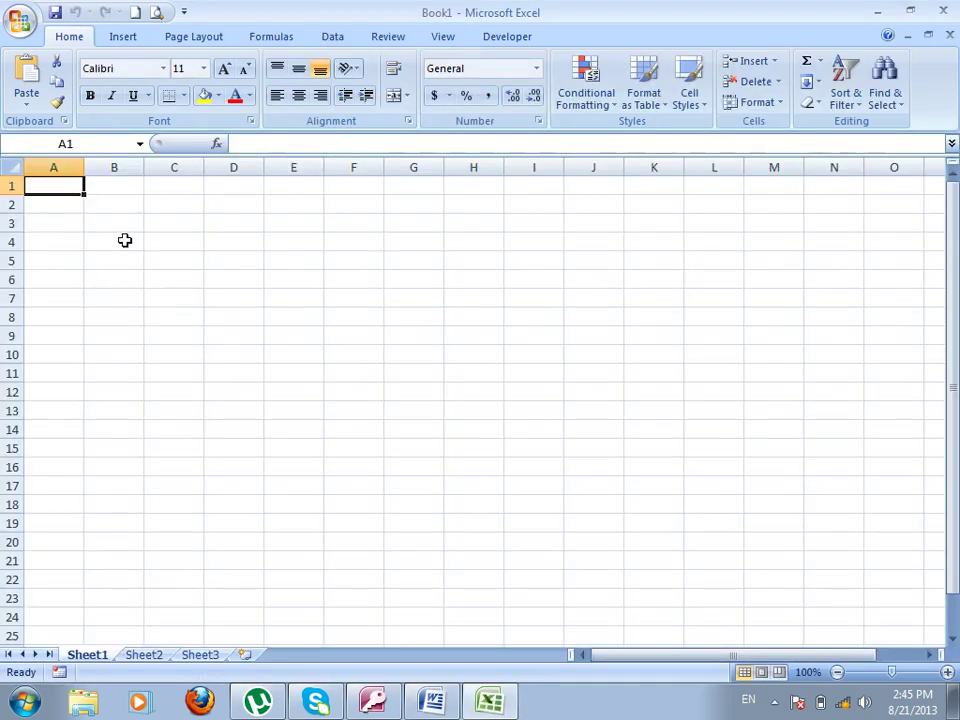
scroll(158, 229, "up", 8, "ctrl")
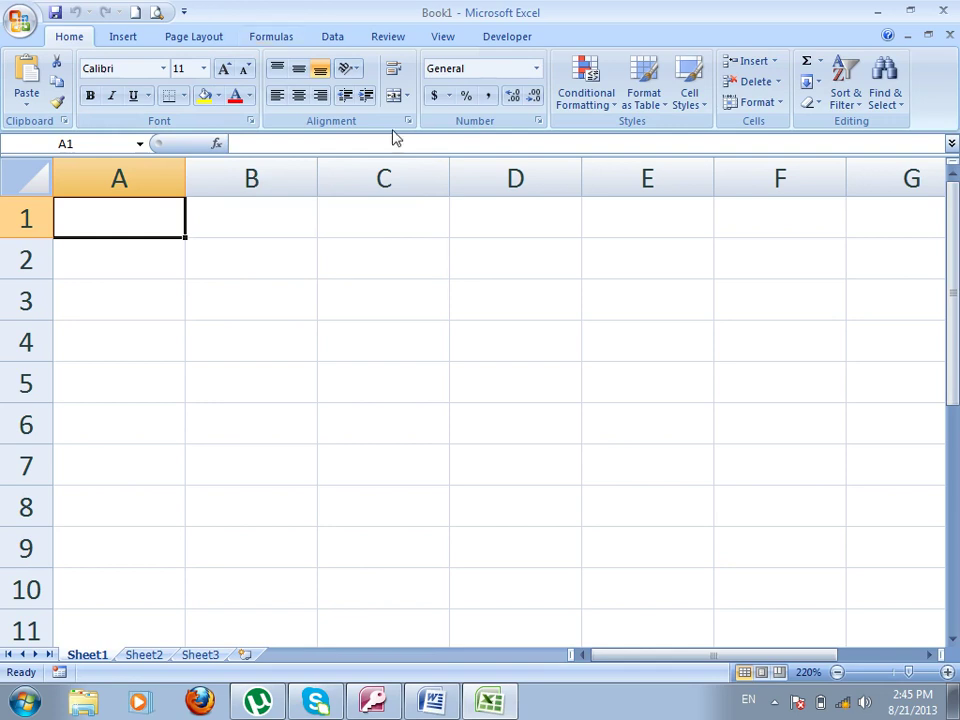
- Browse in Windows Explorer to Local Disk (C:) > Program Files > Microsoft Office > Office12 and look through its files
left_click(7, 692)
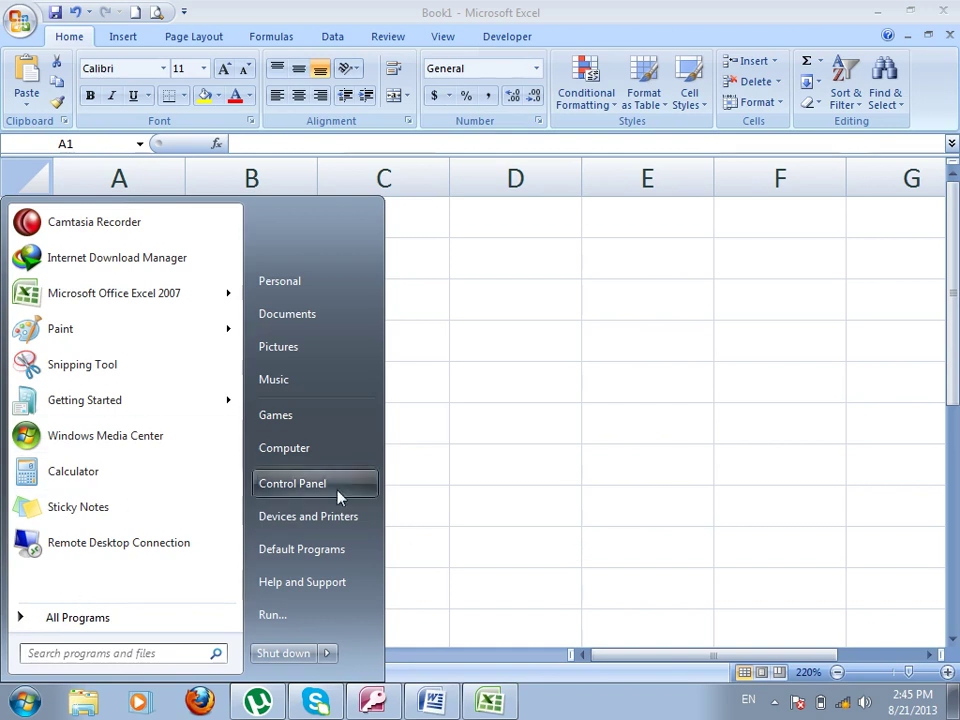
left_click(325, 452)
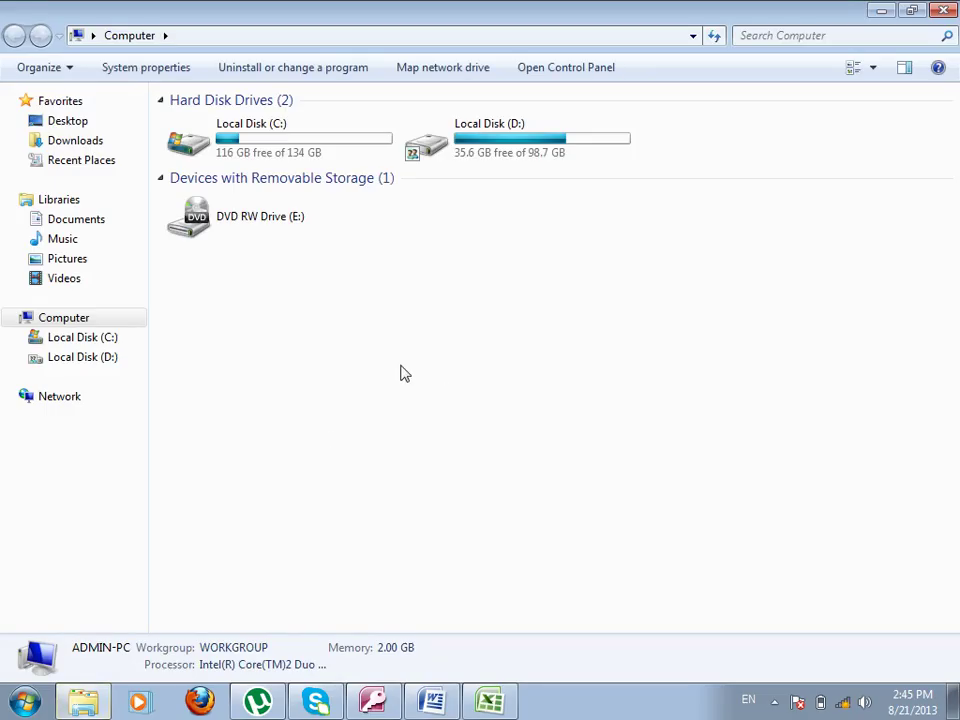
double_click(285, 152)
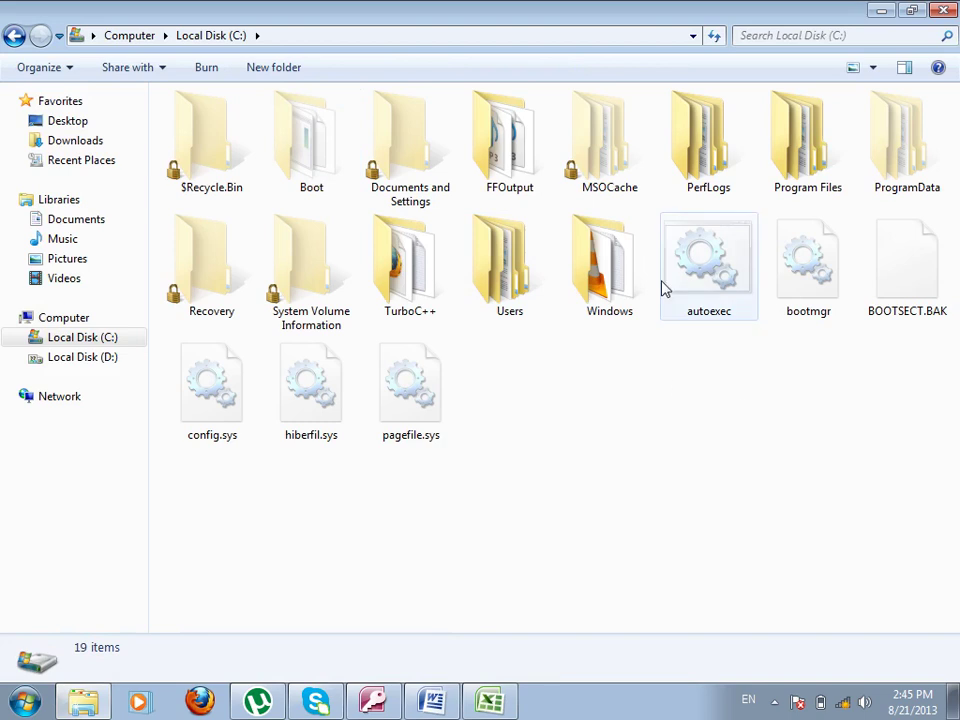
double_click(806, 163)
scroll(655, 375, "down", 1)
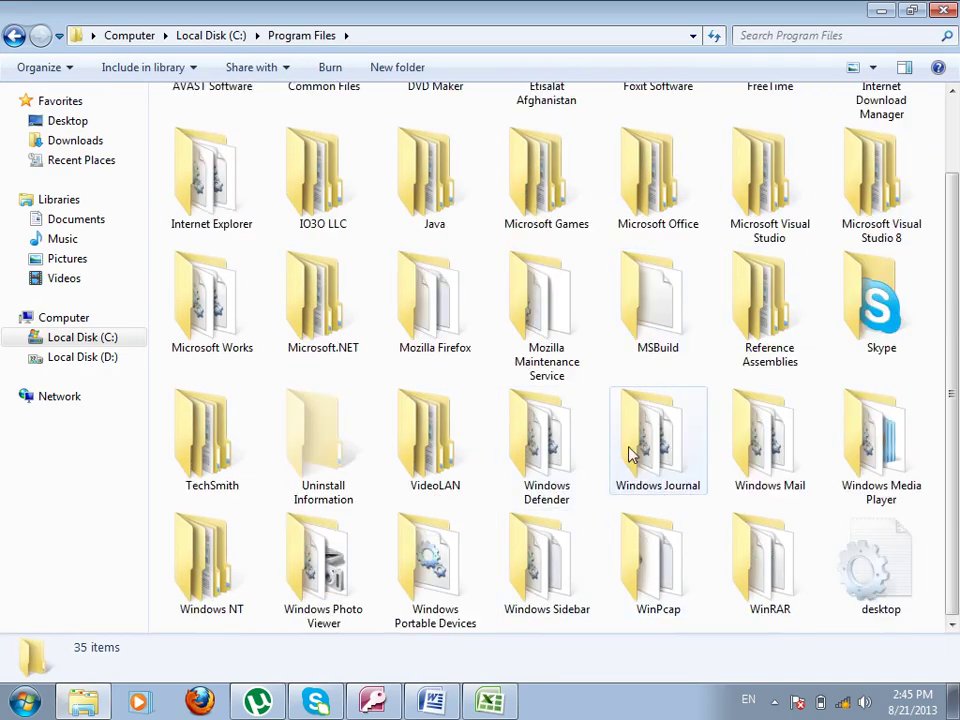
double_click(655, 212)
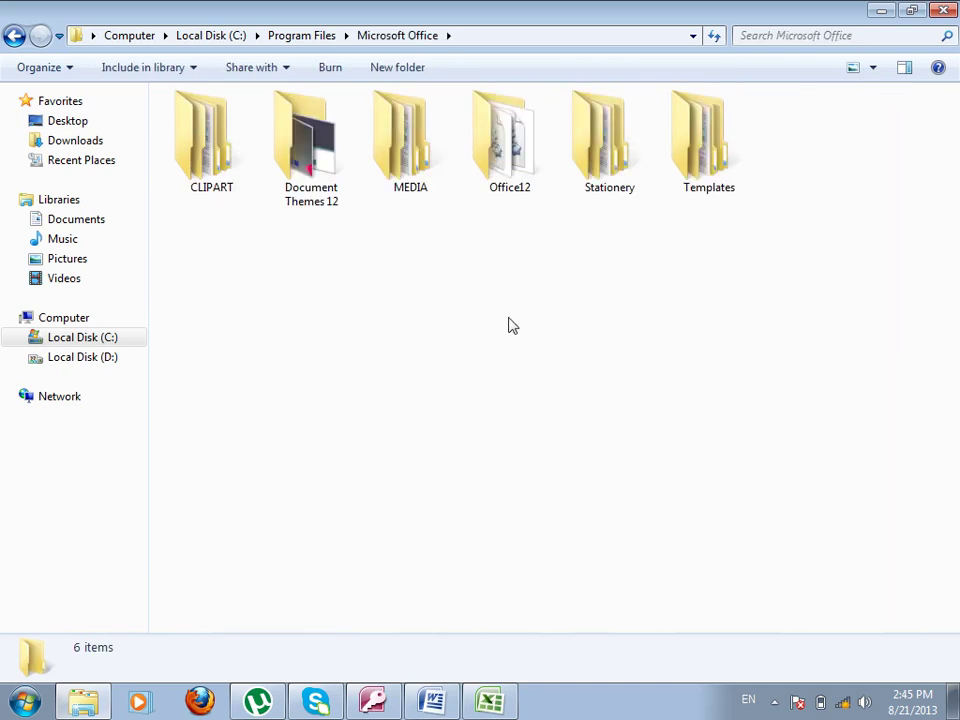
double_click(533, 164)
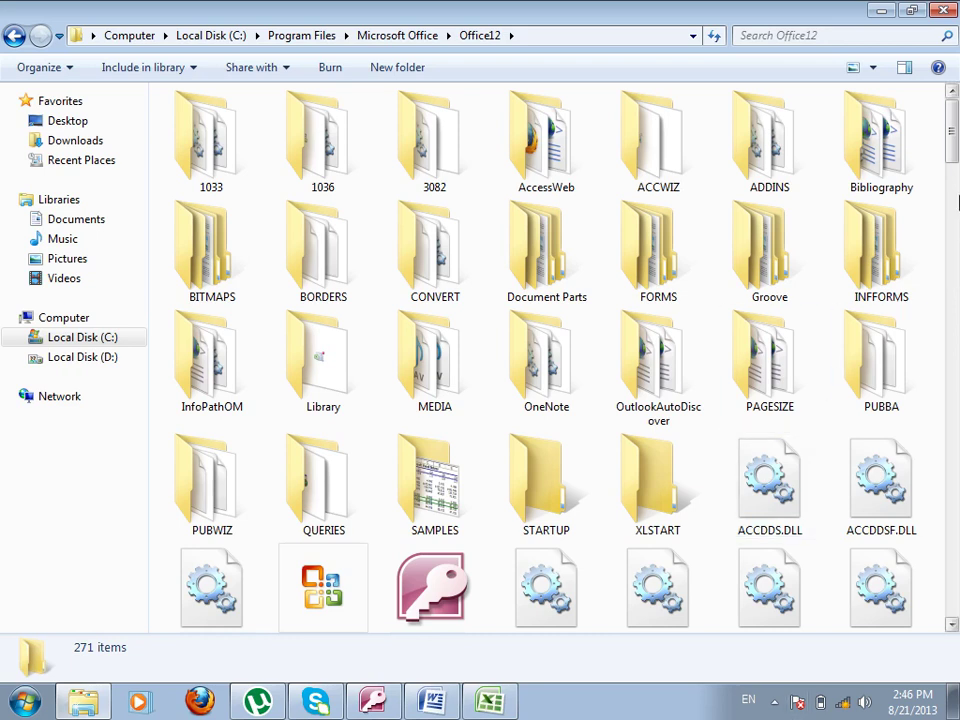
left_click_drag(953, 130, 955, 195)
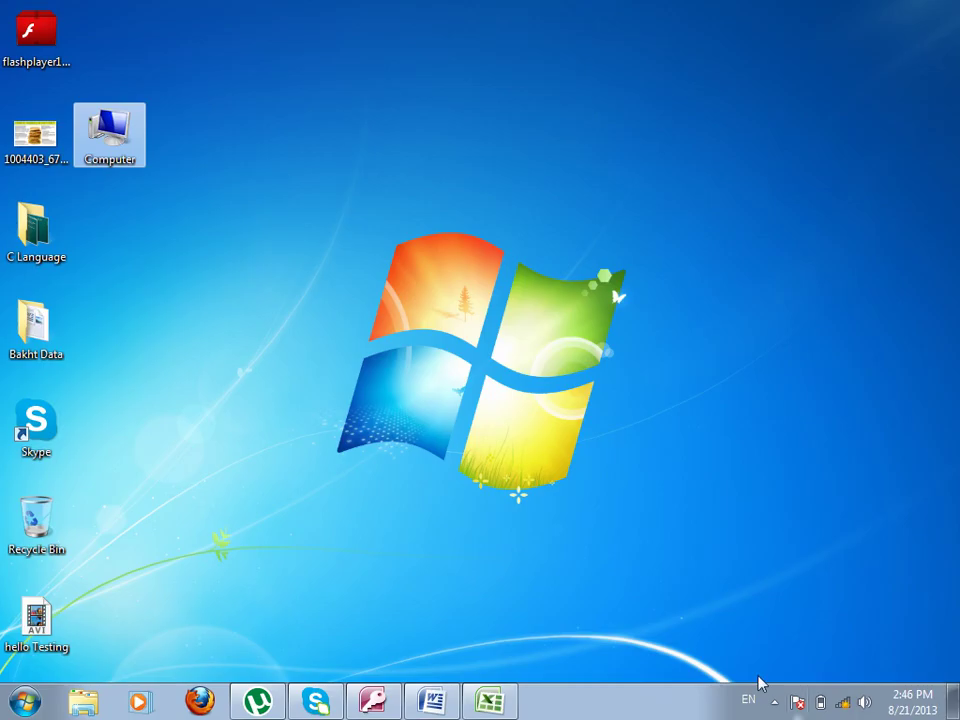
- Search the computer's programs and files for "Excel", then dismiss the search
left_click(17, 706)
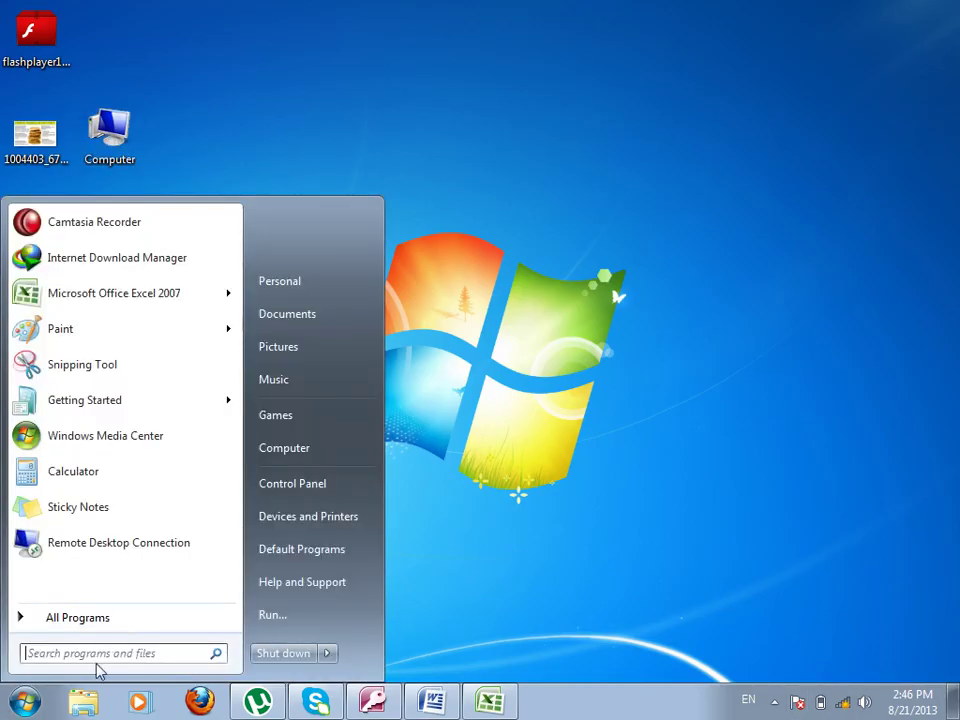
type("Excel")
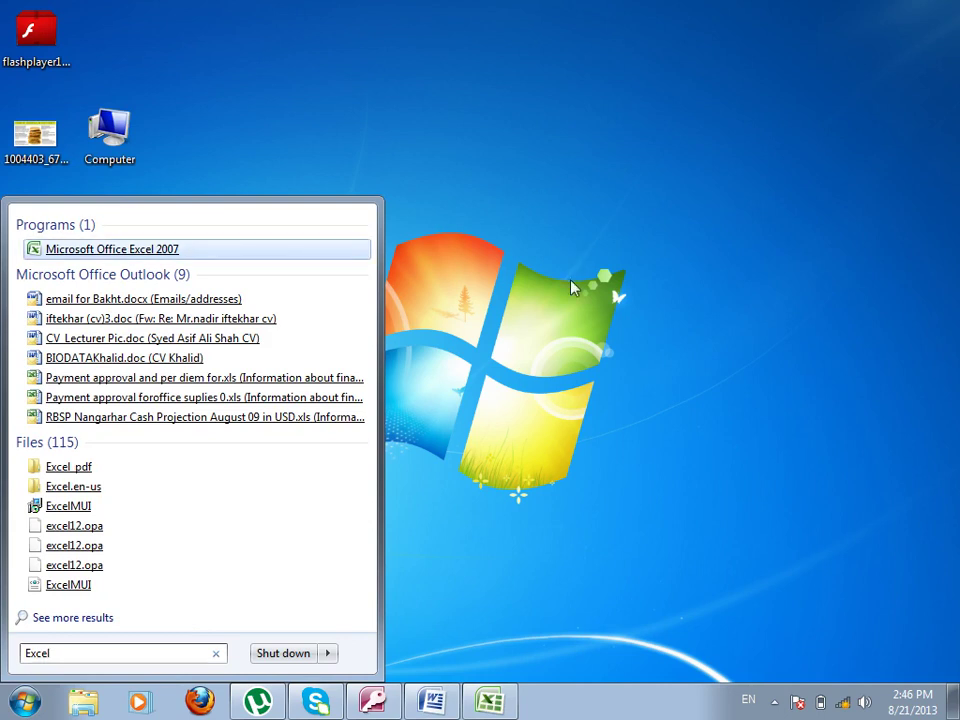
left_click(557, 317)
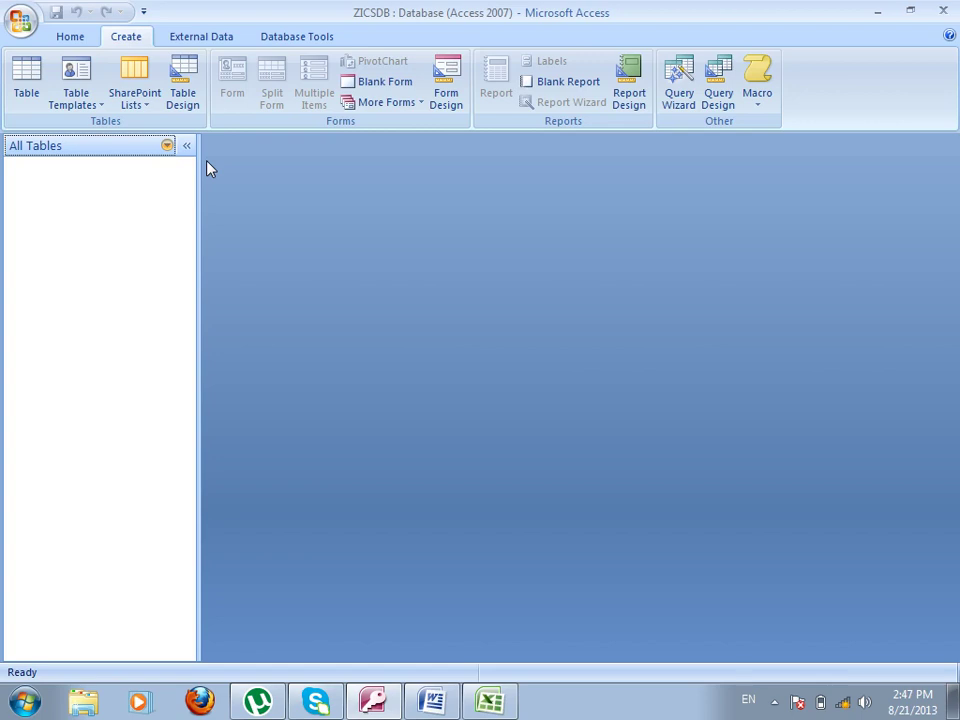
- Switch to the Word notes and add the line "Table = Data + Definition" below the last sentence, followed by a new line
left_click(432, 700)
left_click(673, 574)
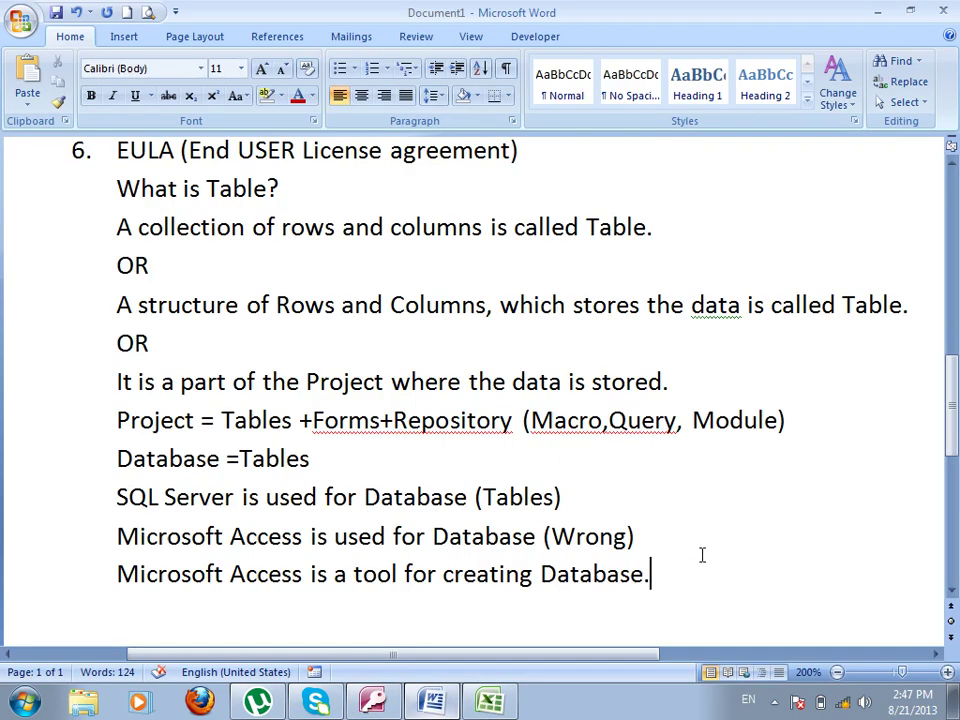
key("Return")
type("Table ")
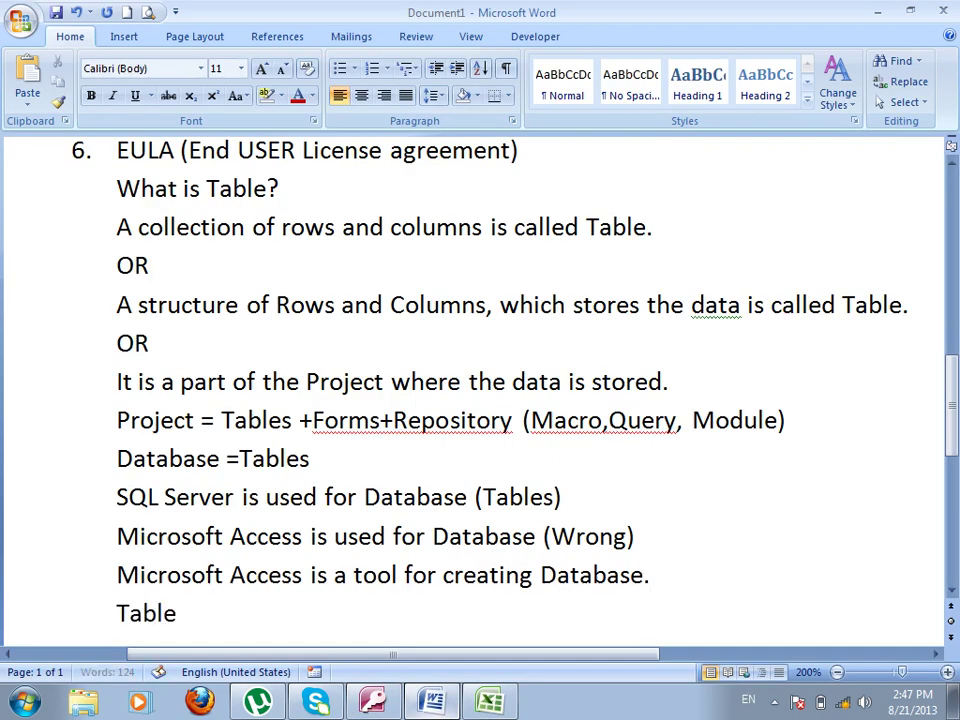
type("= Data")
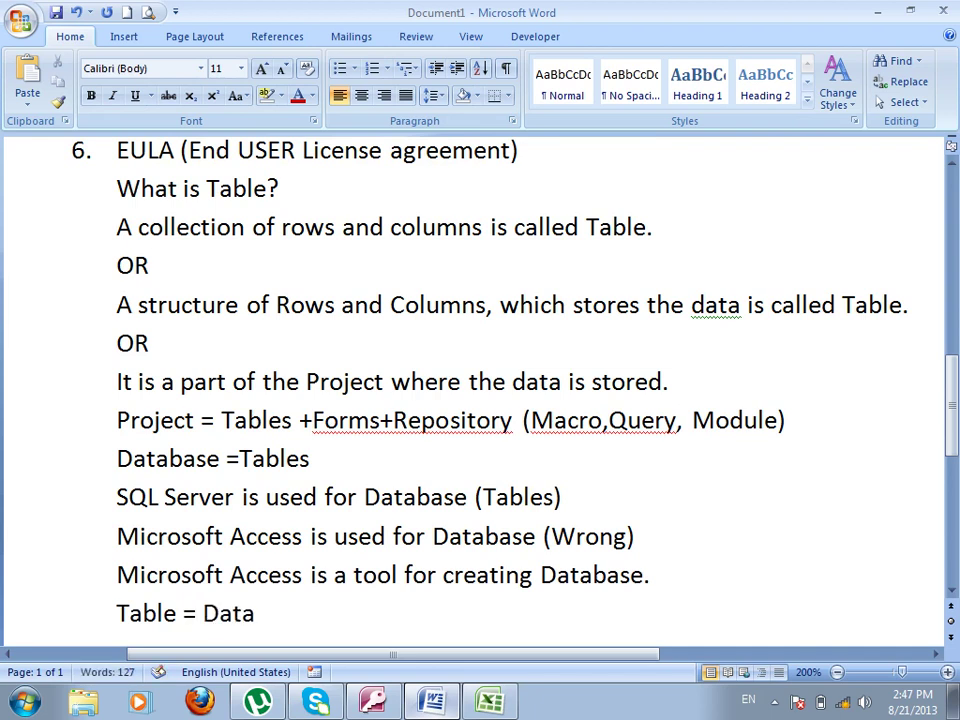
type(" + Defintiio")
key("BackSpace")
key("BackSpace")
key("BackSpace")
key("BackSpace")
type("ition")
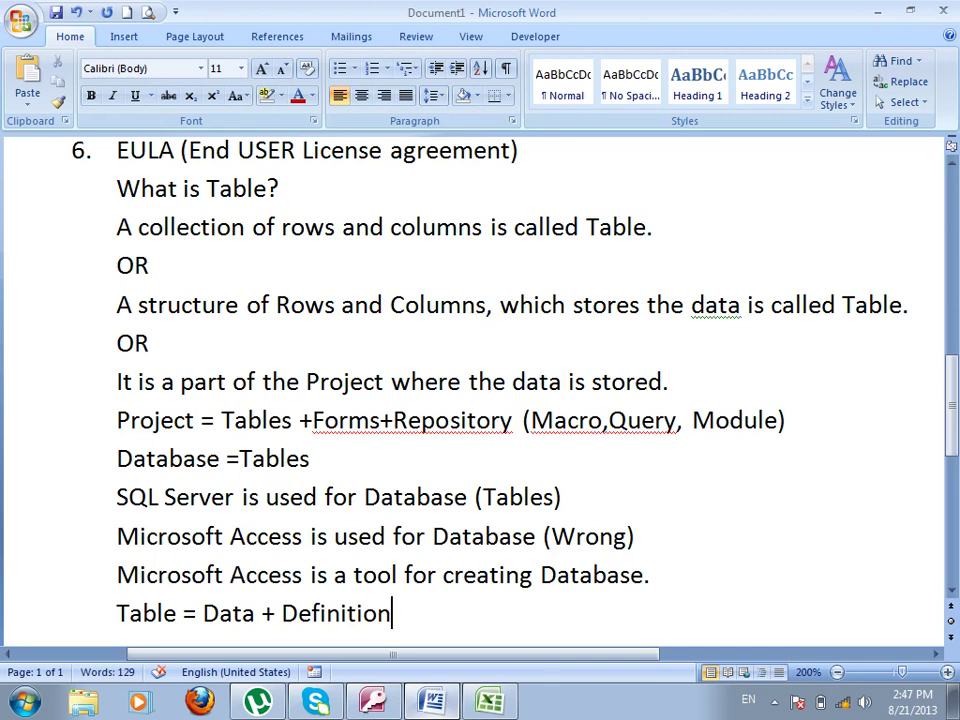
key("Return")
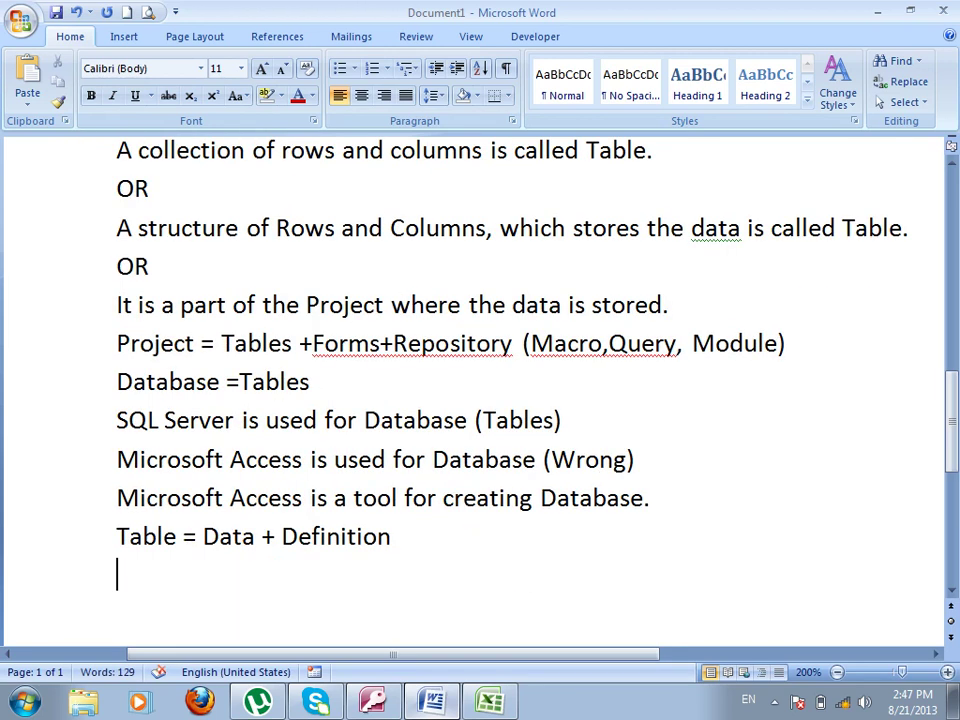
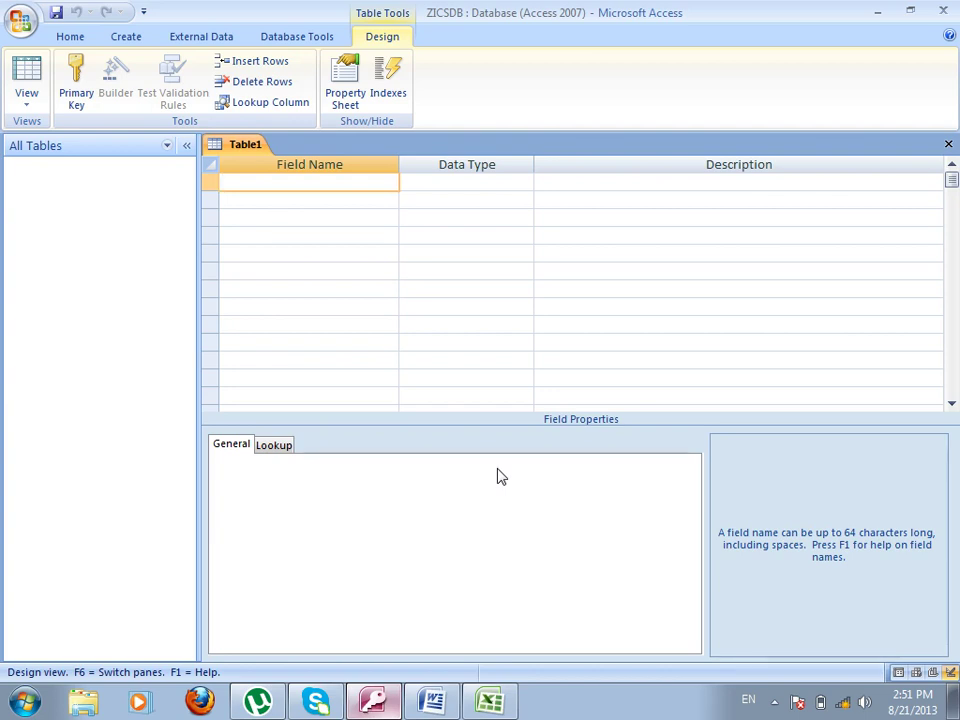
- Return to the Word notes and add the abbreviated field name "StdName" below the ID line
key("alt+Tab")
type("student name")
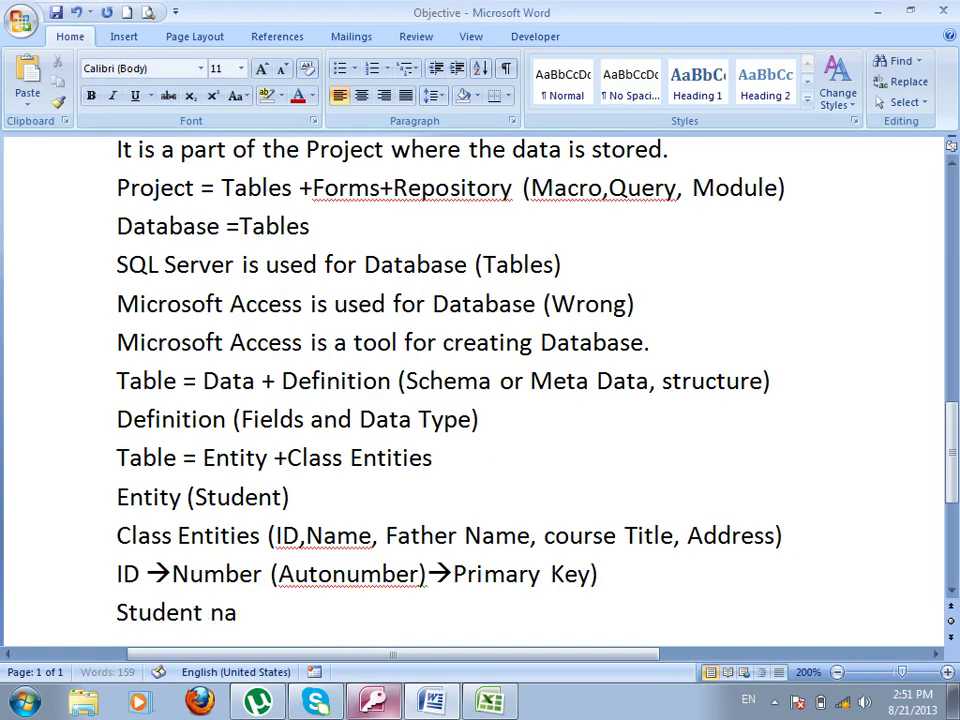
key("BackSpace")
key("BackSpace")
key("BackSpace")
key("BackSpace")
key("BackSpace")
key("BackSpace")
key("BackSpace")
key("BackSpace")
key("BackSpace")
key("BackSpace")
key("BackSpace")
key("BackSpace")
type("StdName")
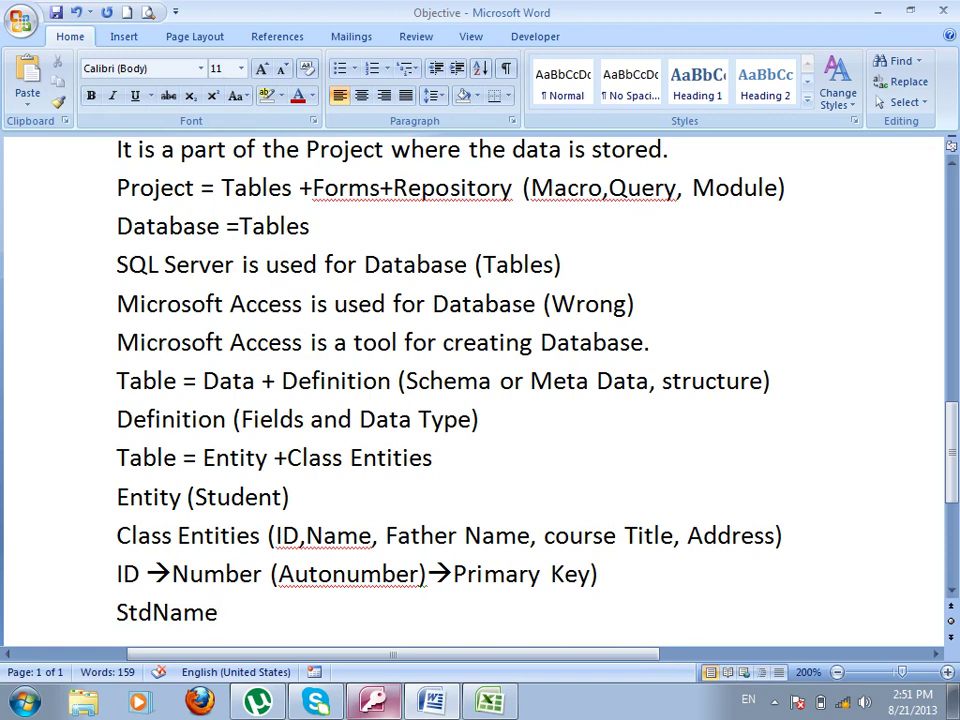
- Add "Address", "Employee Name" and "EmpName" on separate lines below StdName and start a new line
key("Return")
type("Address")
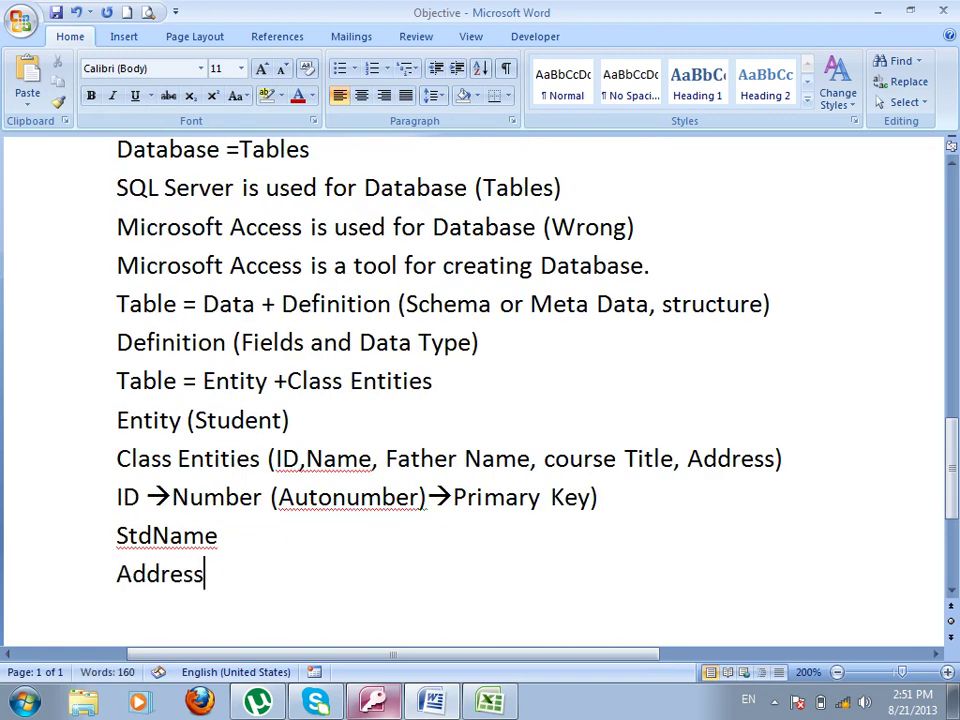
key("Return")
type("Em")
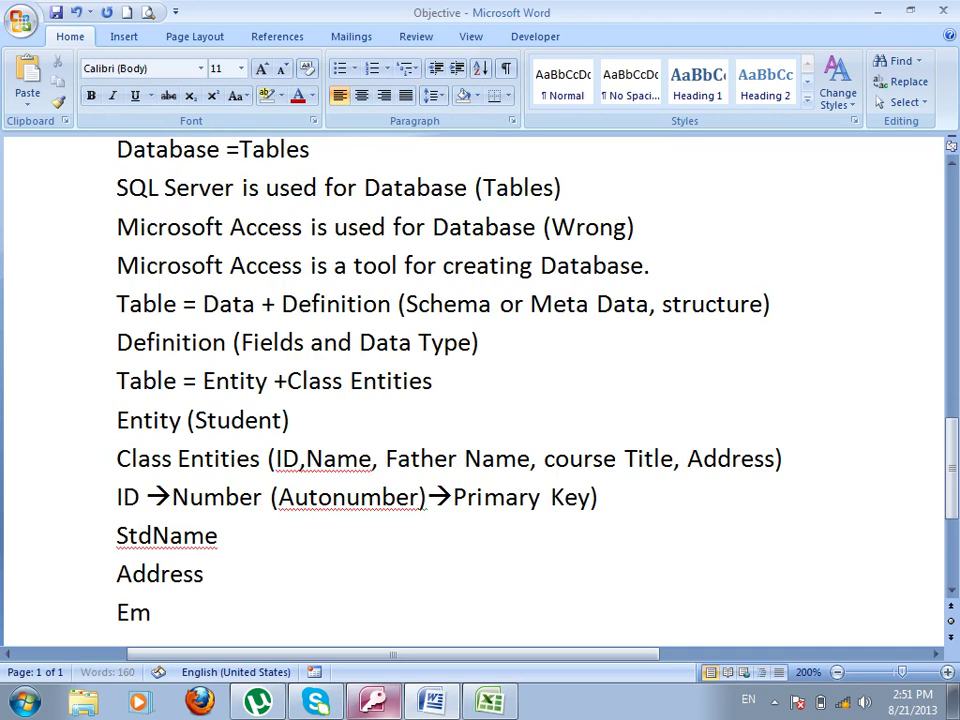
type("ployee Name")
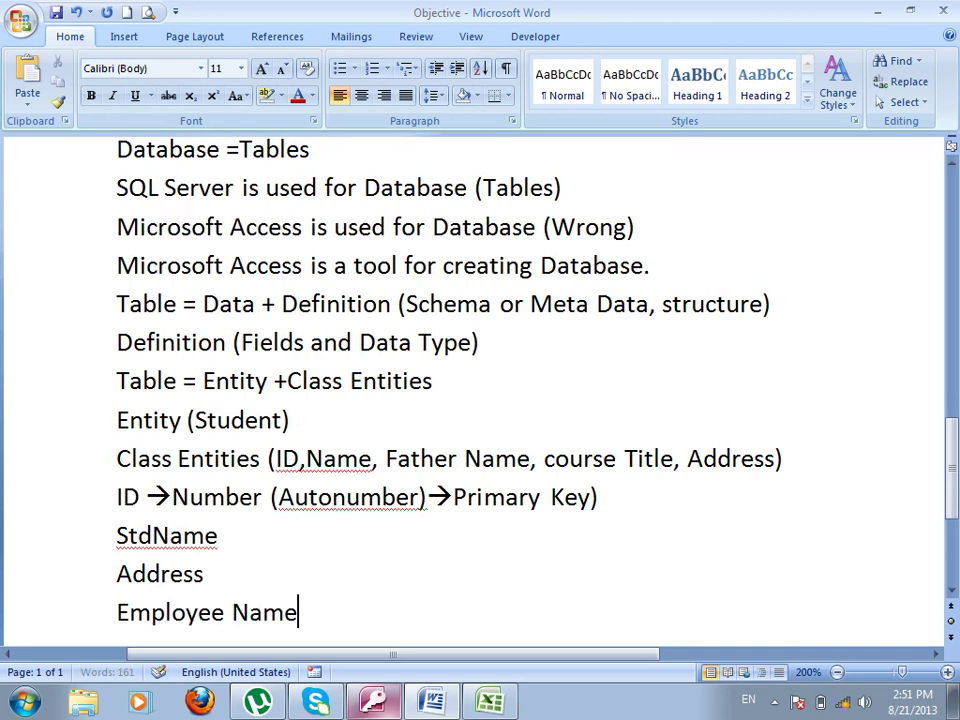
key("Return")
type("Empame")
key("BackSpace")
key("BackSpace")
key("BackSpace")
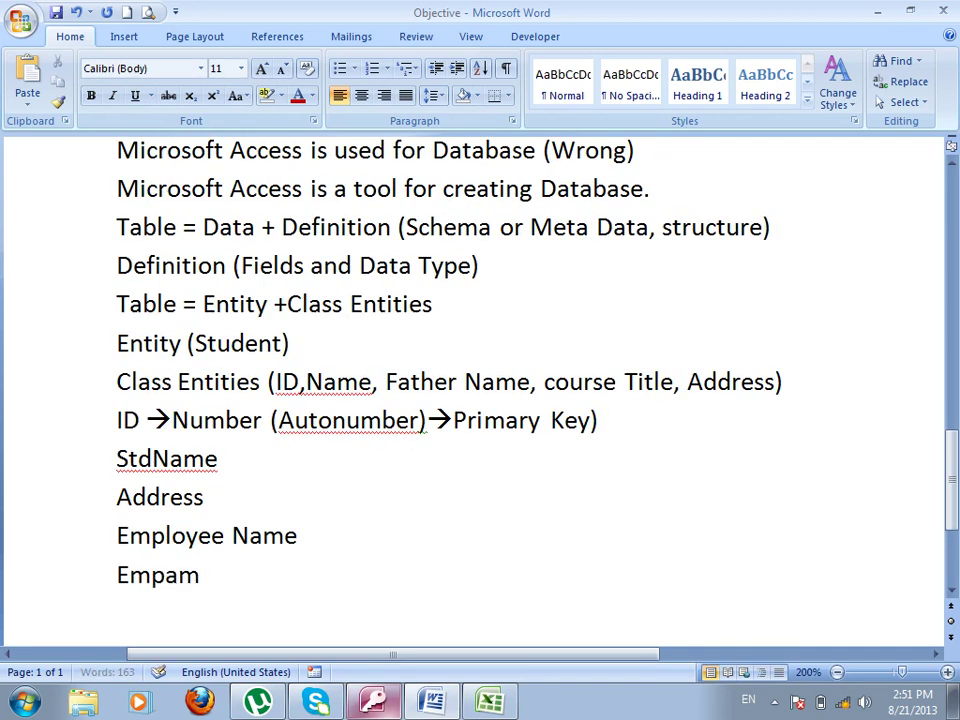
type("Name")
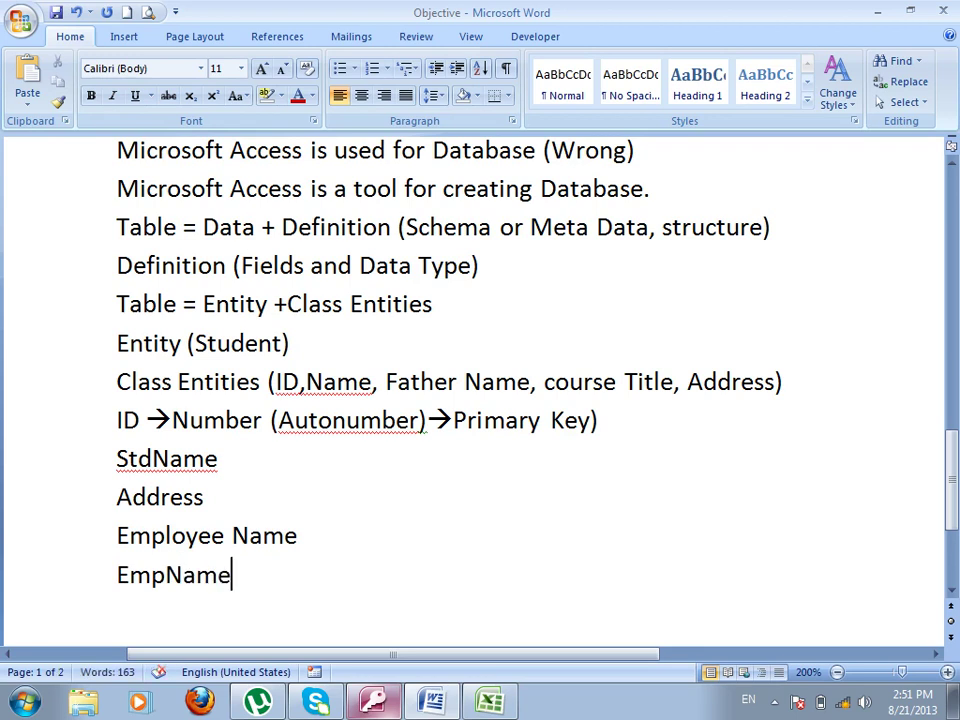
key("Return")
type("ProductName")
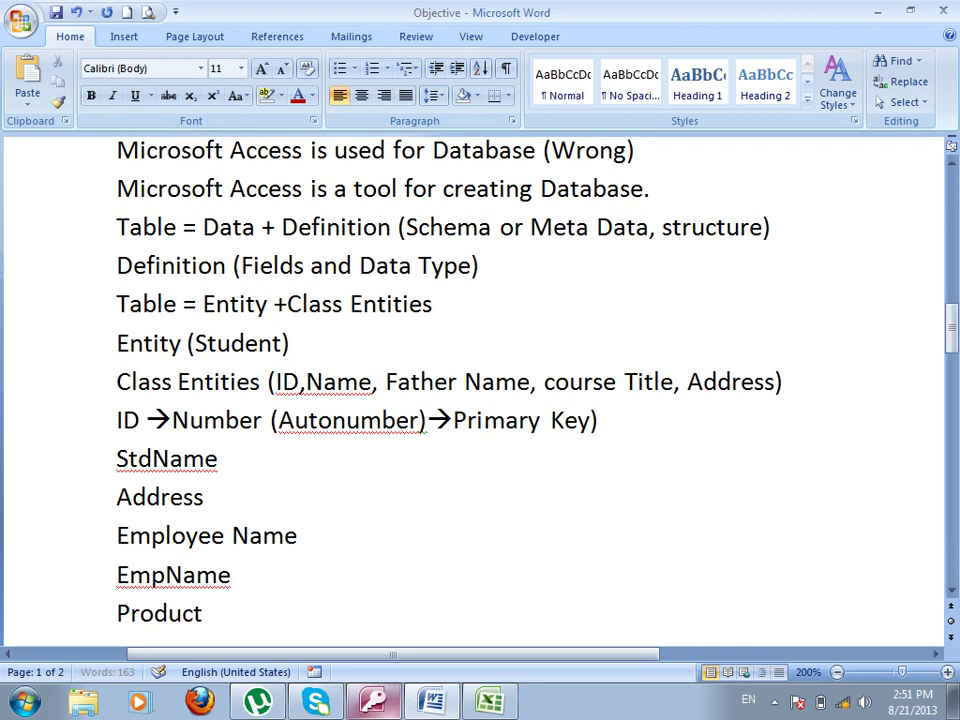
key("BackSpace")
key("BackSpace")
key("BackSpace")
key("BackSpace")
key("BackSpace")
key("BackSpace")
key("BackSpace")
type("Name")
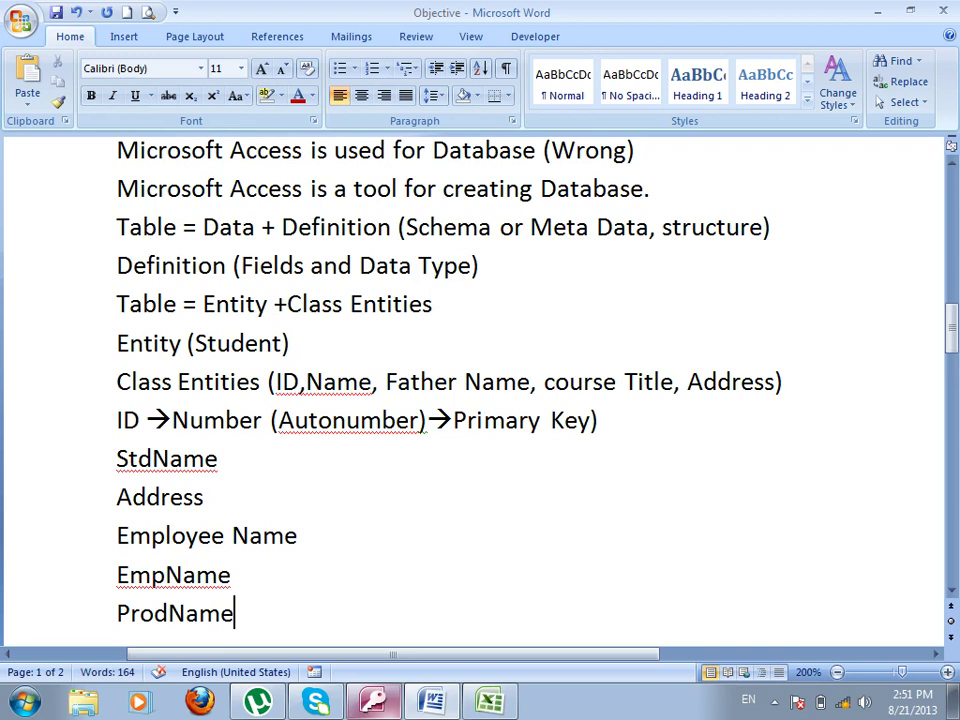
key("BackSpace")
key("BackSpace")
key("BackSpace")
key("BackSpace")
key("BackSpace")
key("BackSpace")
key("BackSpace")
key("BackSpace")
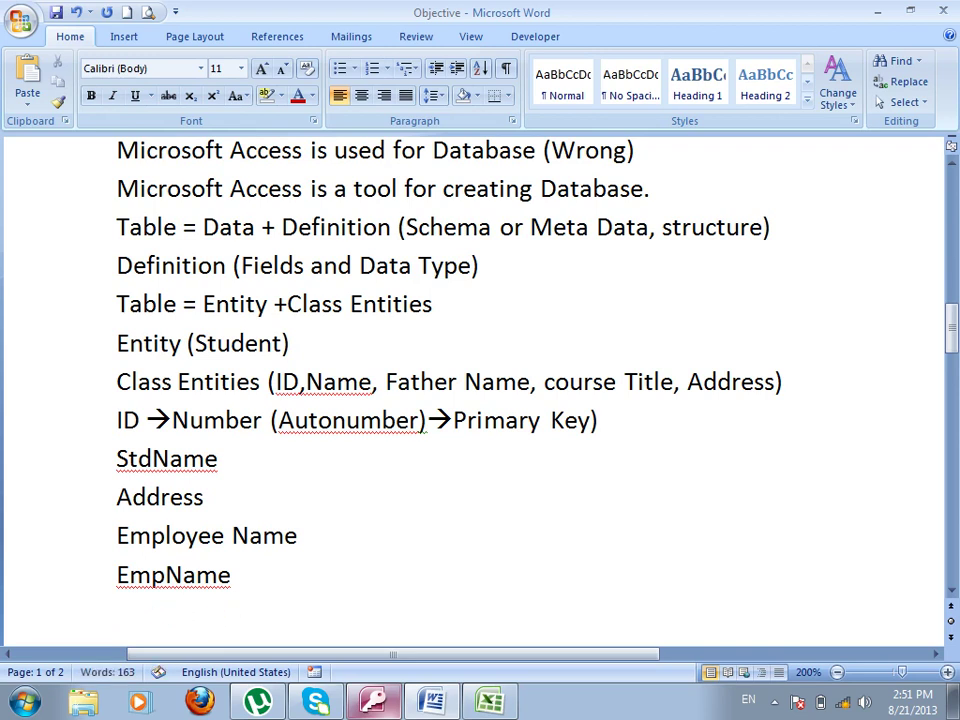
- Add the field name "CustomerName" on the line below EmpName
type("CustoemrName")
key("BackSpace")
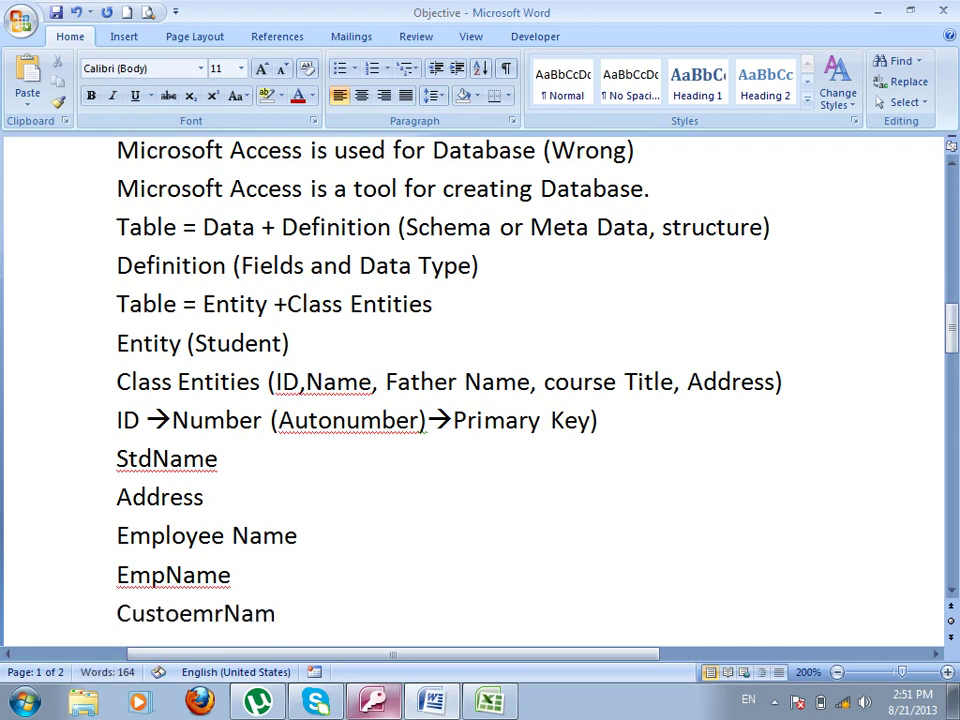
key("BackSpace")
key("BackSpace")
key("BackSpace")
key("BackSpace")
key("BackSpace")
key("BackSpace")
type("merName")
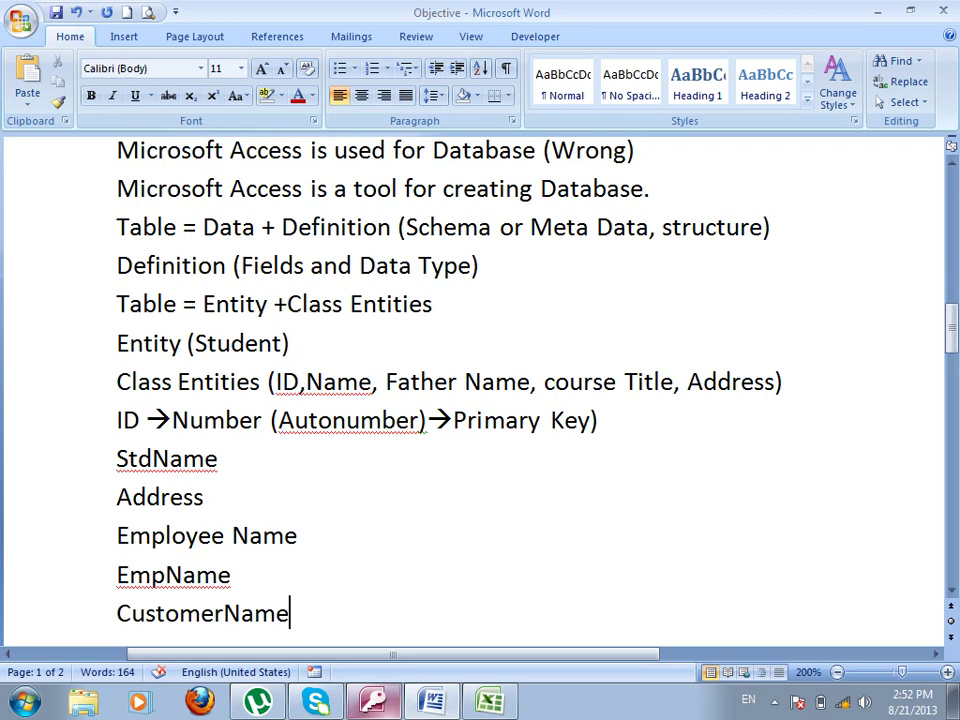
- Switch to Access and add a StdName field with the Text data type to the first row of the table design
key("alt+Tab")
type("StdName")
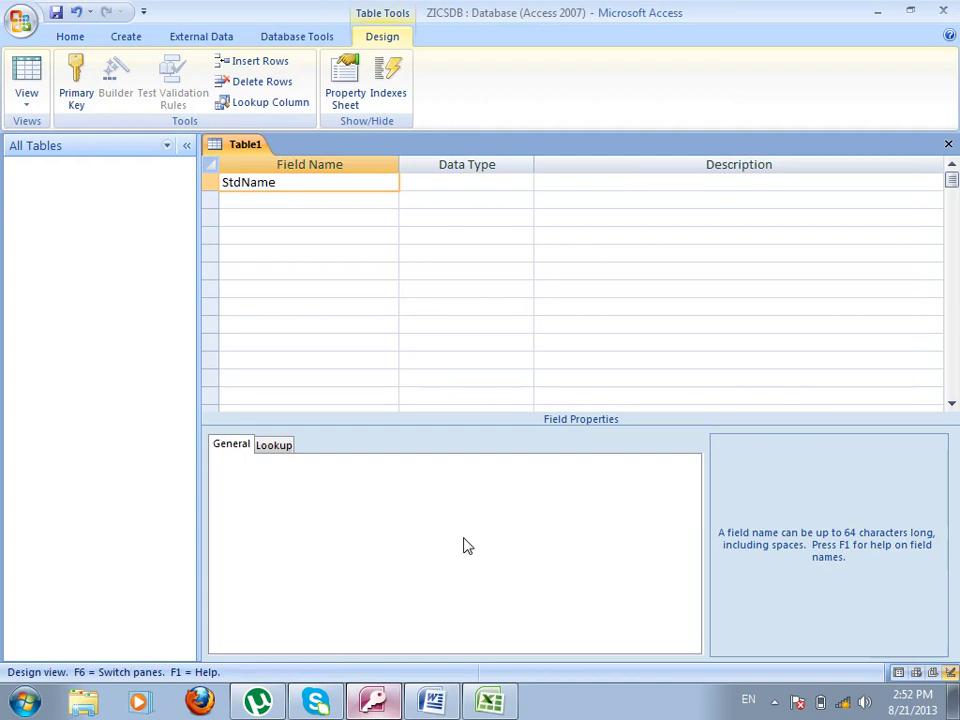
key("Tab")
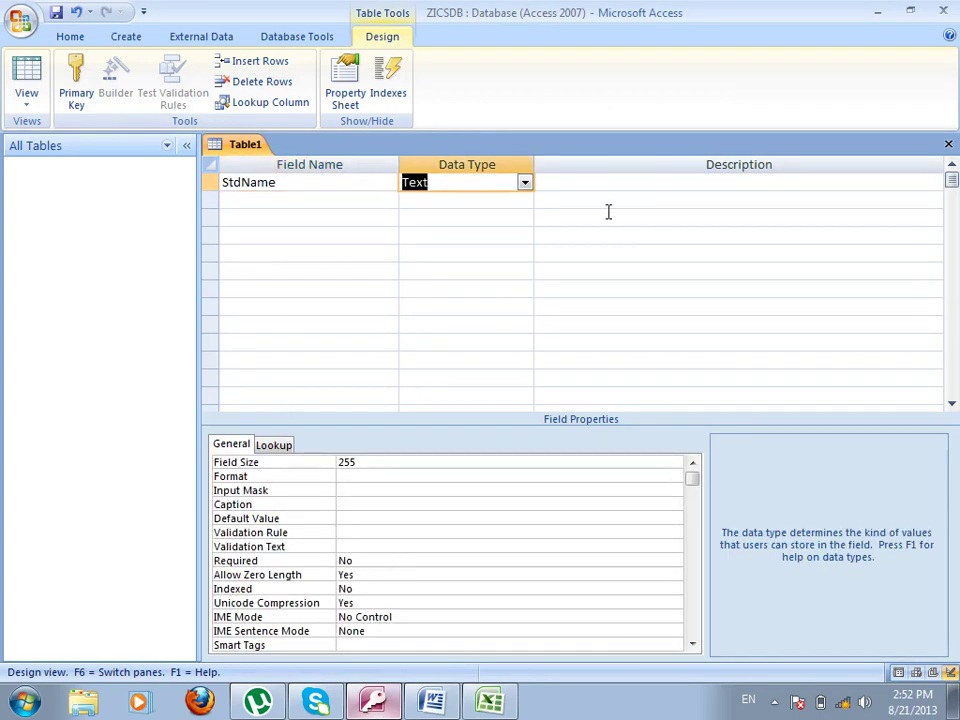
left_click(524, 183)
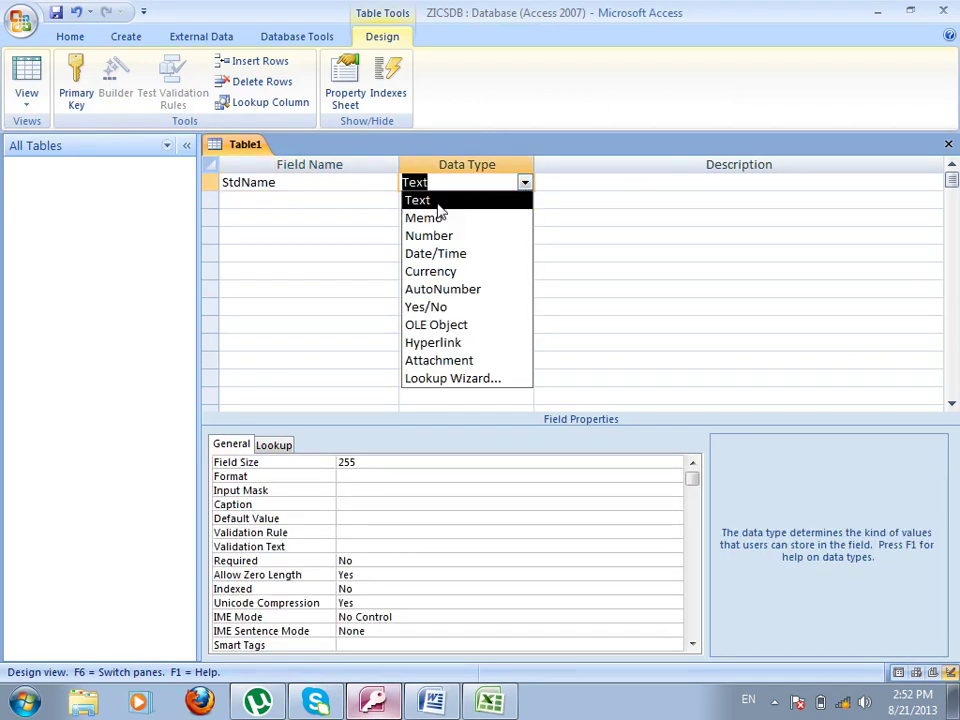
left_click(438, 204)
left_click(662, 218)
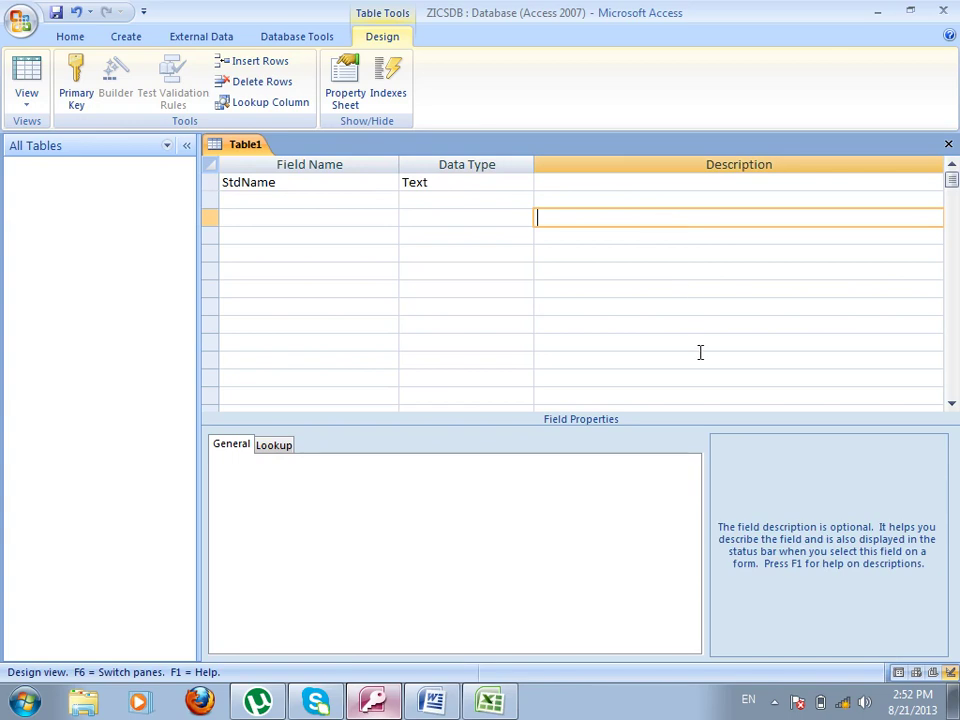
- Add an Address field with the Memo data type in the second row of the table design
left_click(276, 199)
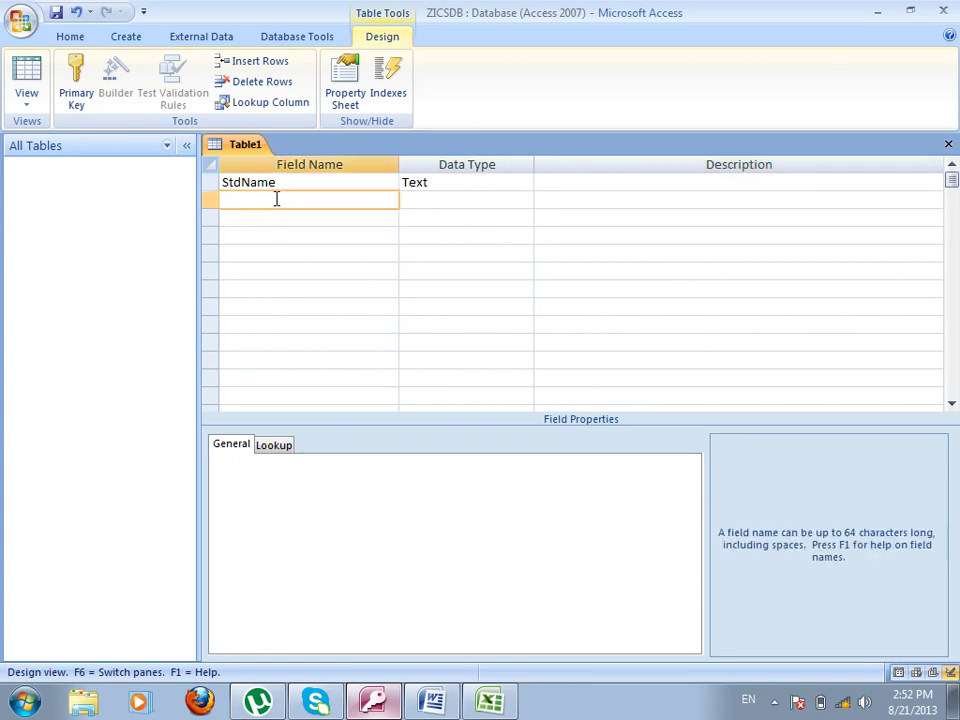
type("Address")
key("Tab")
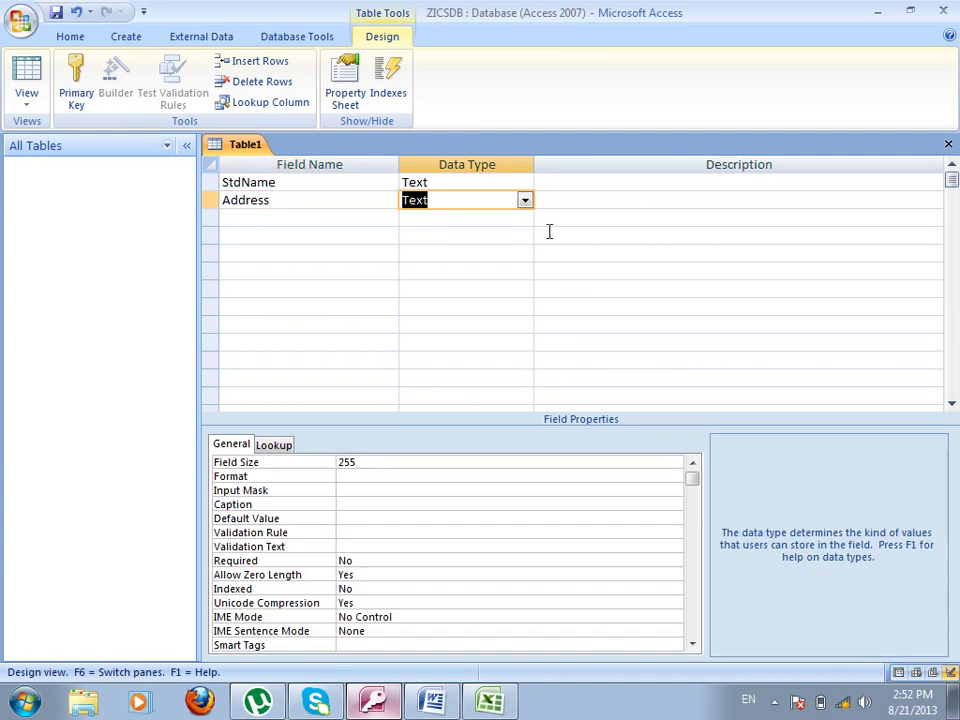
left_click(525, 201)
left_click(460, 242)
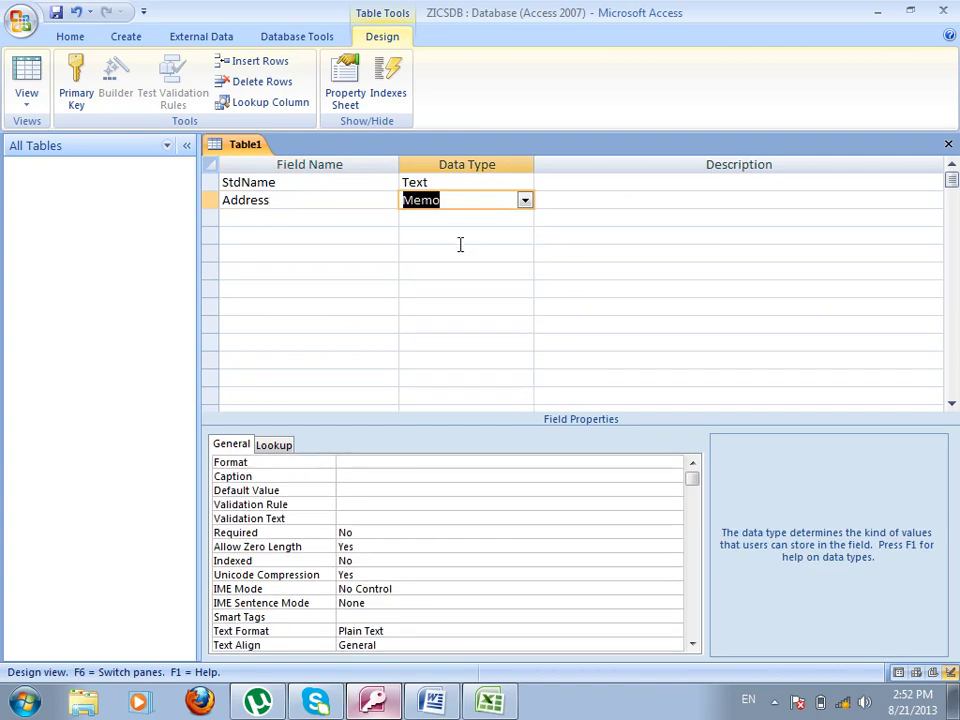
- Describe the Address field as "Number+Text 4GB" followed by a sample house number and street number in parentheses
left_click(598, 200)
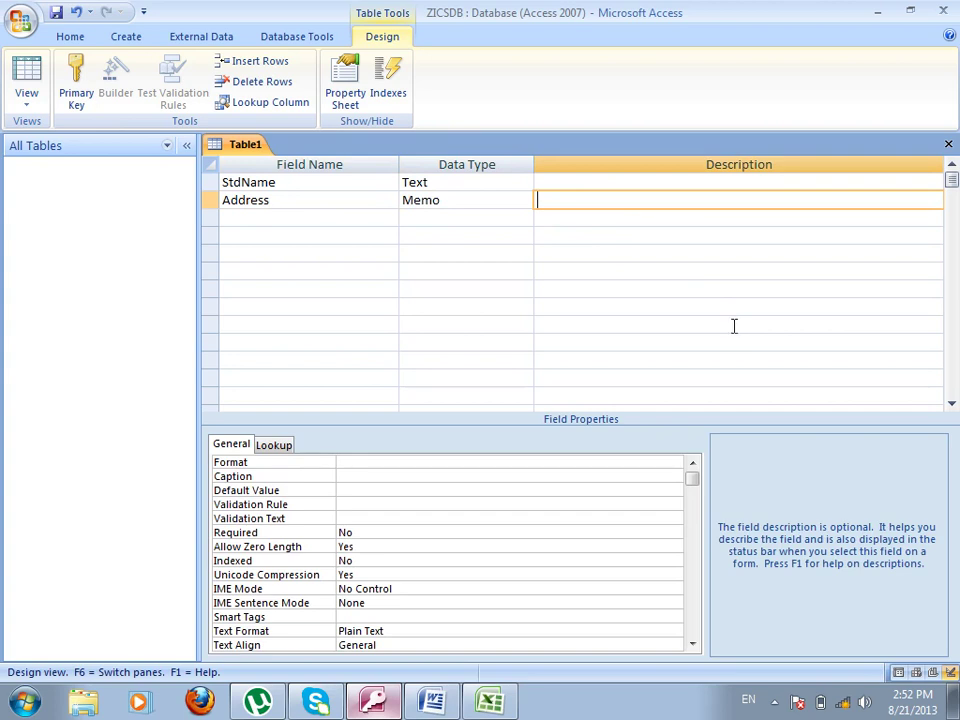
type("Number+Text )4GB")
key("BackSpace")
key("BackSpace")
key("BackSpace")
type("(G")
key("BackSpace")
key("BackSpace")
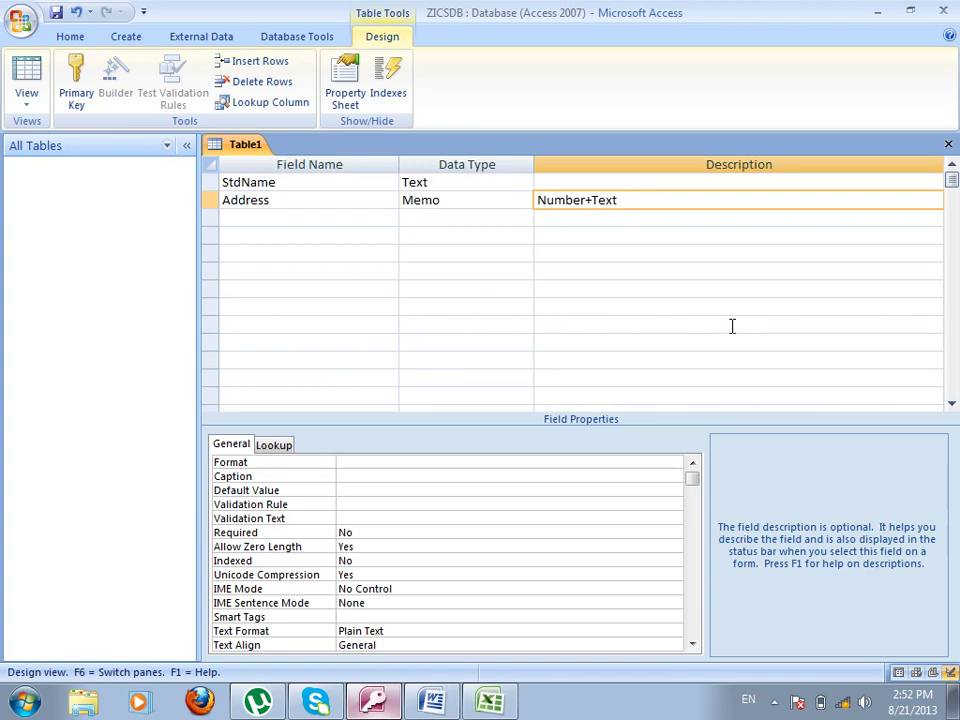
type("S")
key("BackSpace")
key("BackSpace")
type("4GB  (House No")
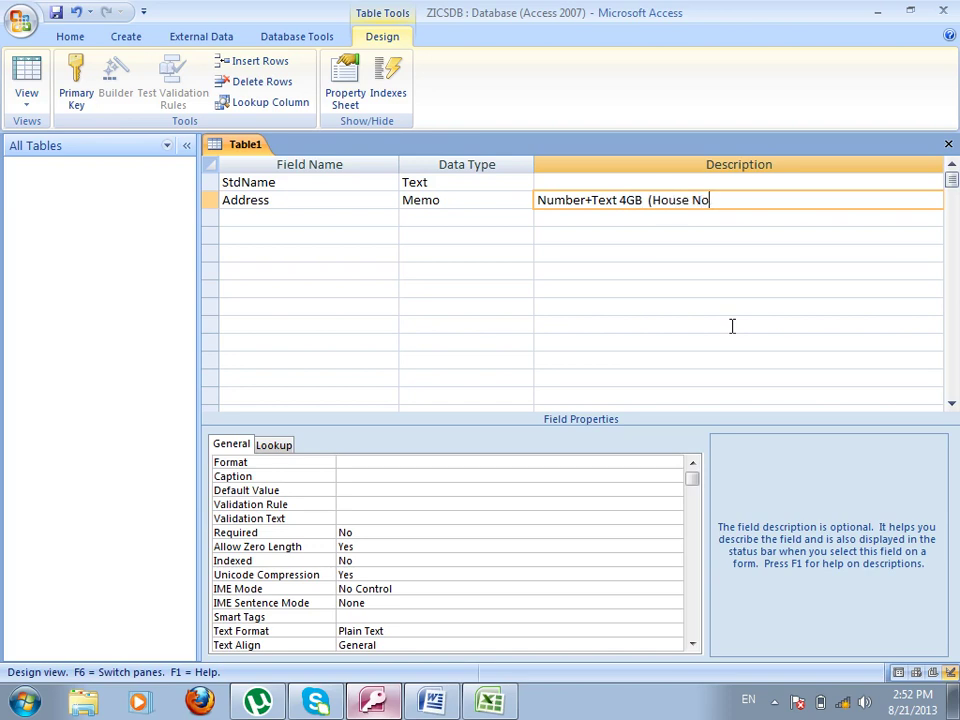
type(". 3434, Street No.343")
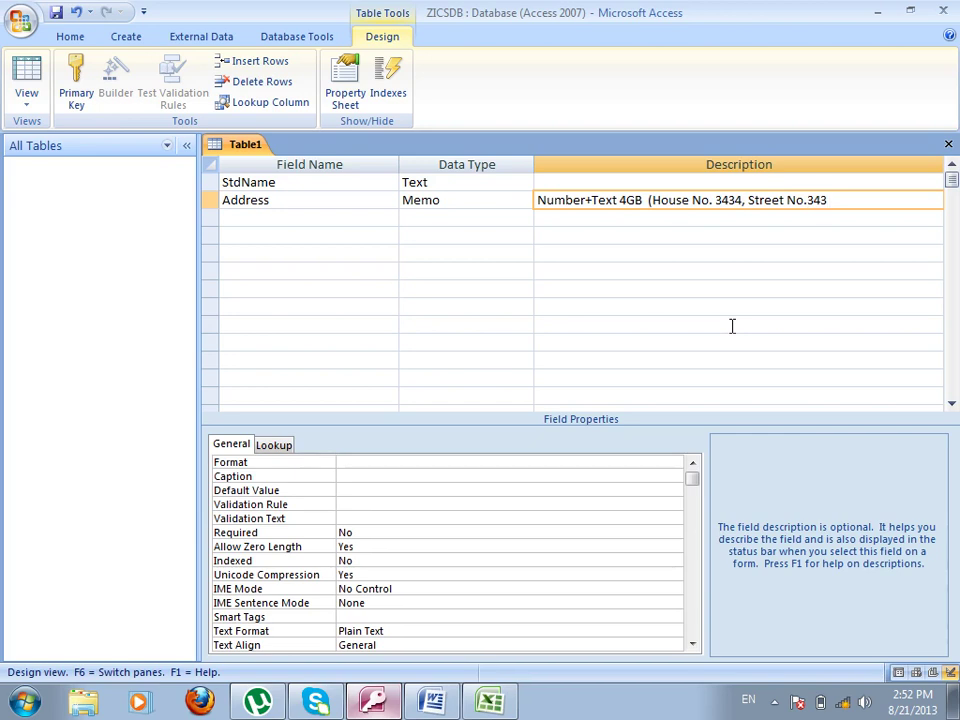
type("(")
type(")")
- Add a CourseTitle field with the default Text data type in the third row of the table design
left_click(328, 217)
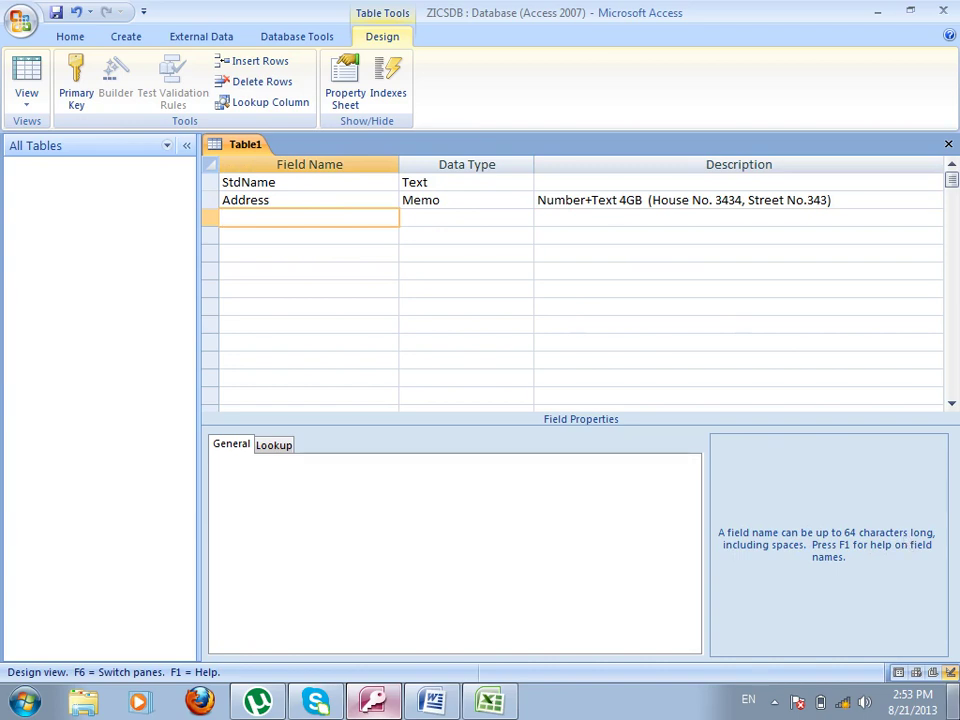
type("CourseTitle")
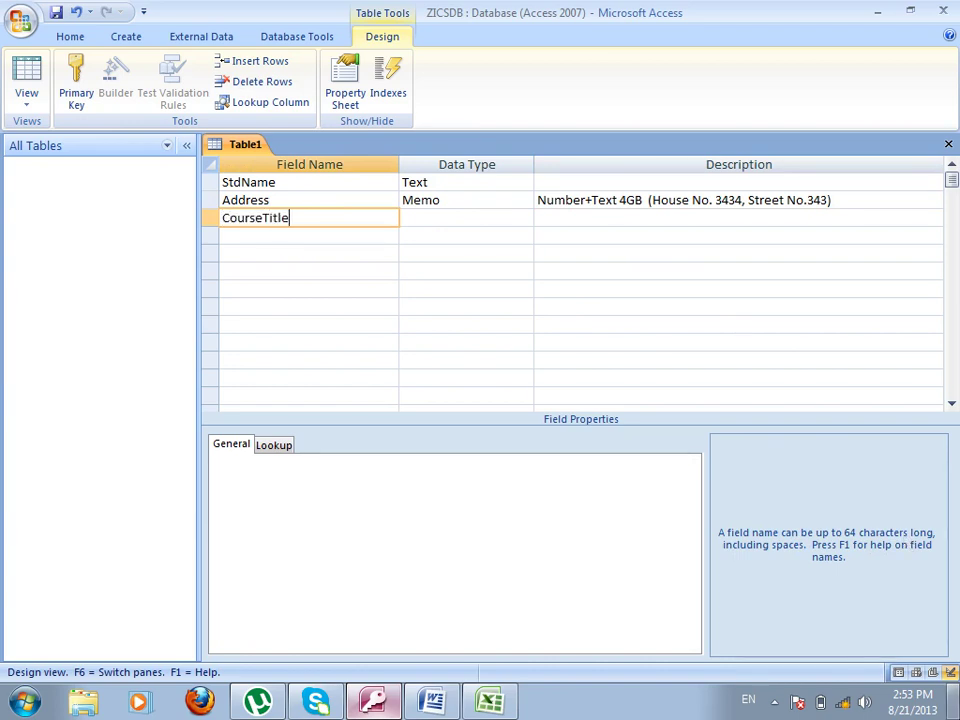
key("Tab")
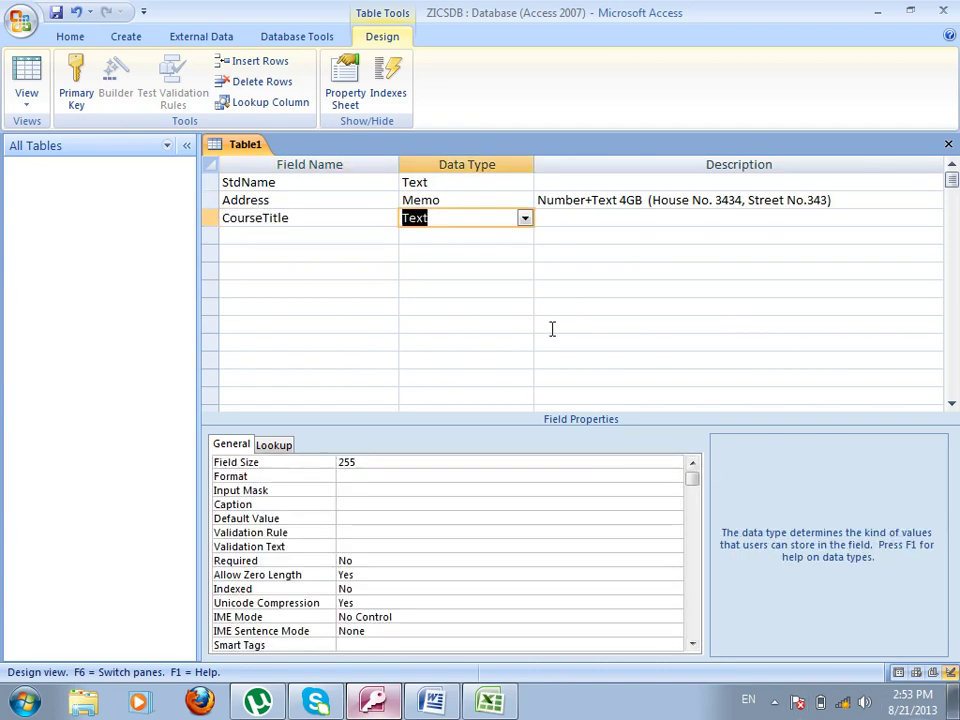
- Keep CourseTitle's data type as Text and add an Age field with the Number data type in the fourth row
left_click(524, 218)
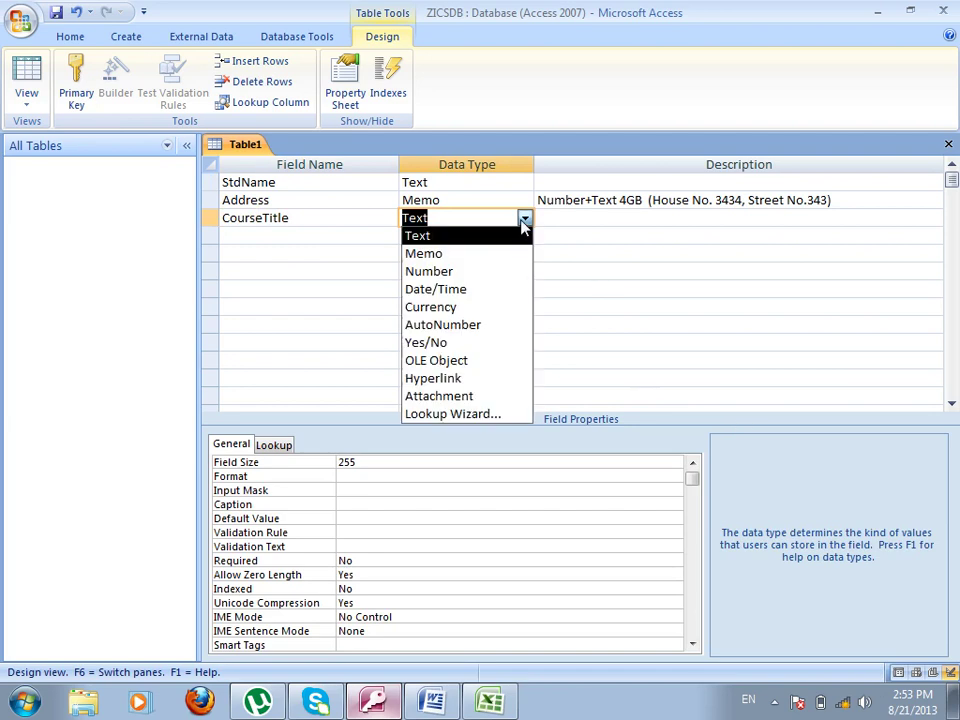
left_click(434, 241)
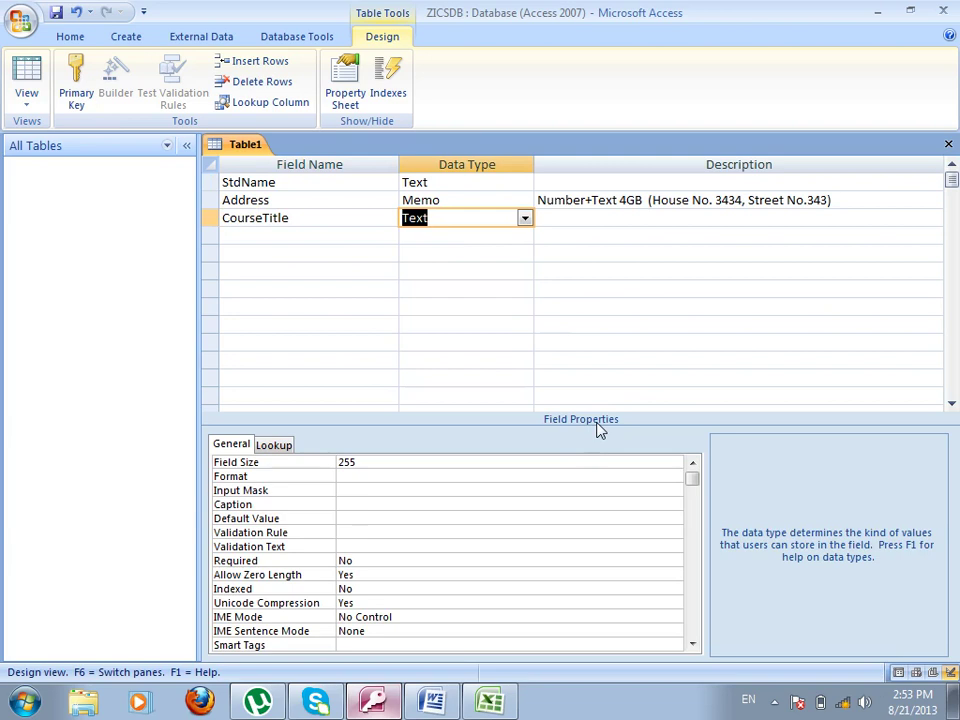
left_click(343, 237)
type("Age")
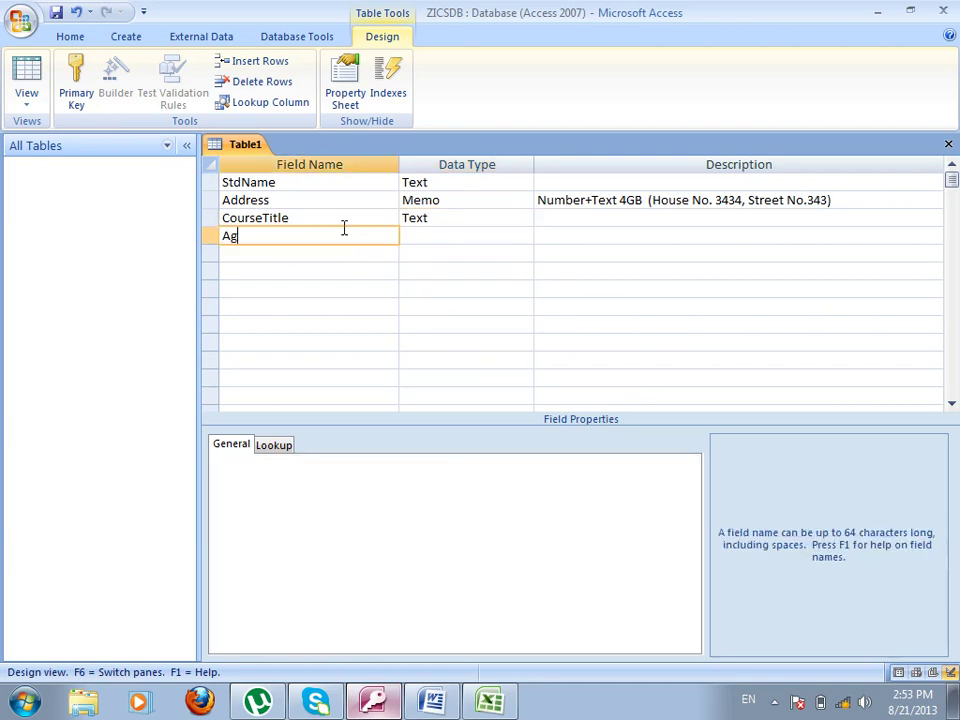
key("Tab")
left_click(523, 236)
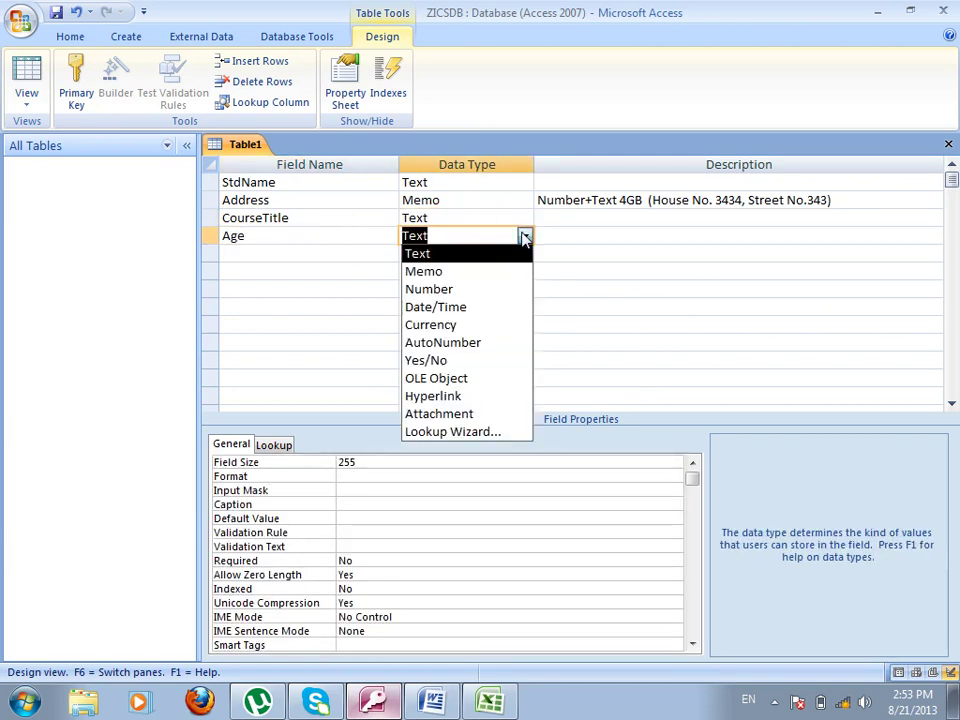
left_click(454, 289)
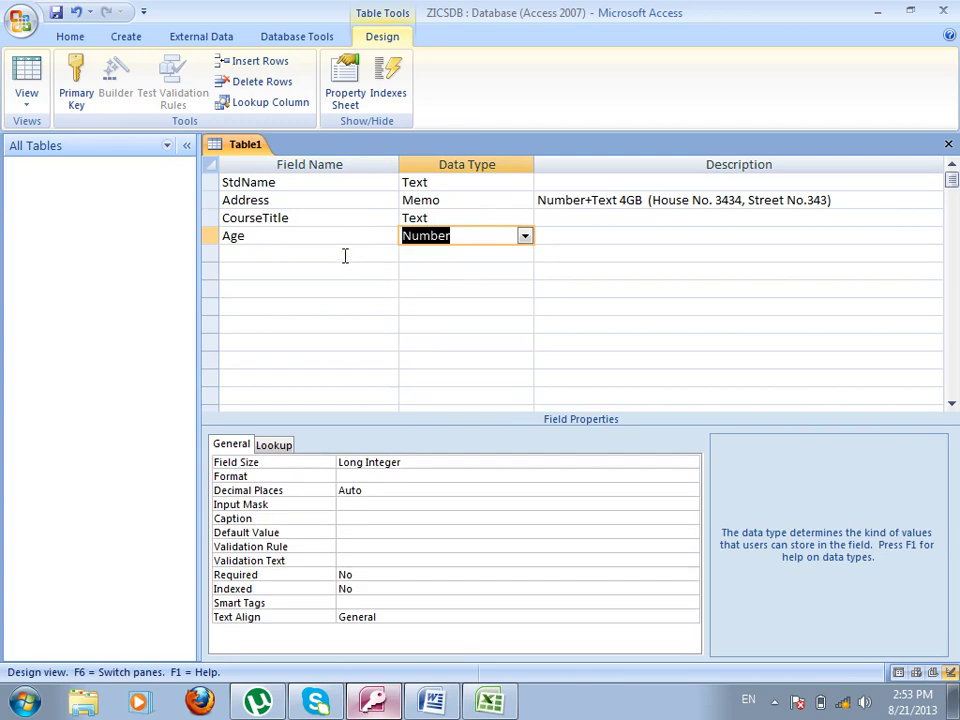
left_click(351, 250)
type("DOB")
key("BackSpace")
key("BackSpace")
type("ateofAdmission")
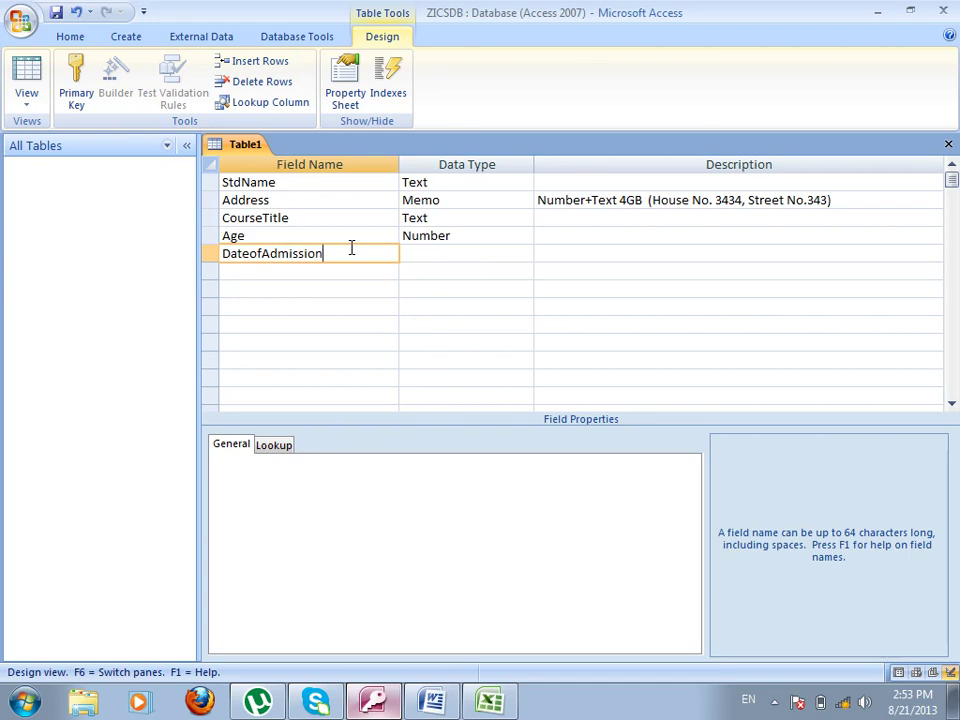
key("BackSpace")
key("BackSpace")
key("BackSpace")
key("BackSpace")
key("BackSpace")
key("BackSpace")
key("BackSpace")
key("BackSpace")
key("BackSpace")
key("BackSpace")
key("BackSpace")
key("BackSpace")
key("BackSpace")
key("BackSpace")
- Add a DOA field with the Date/Time data type in the fifth row of the table design
type("DOB")
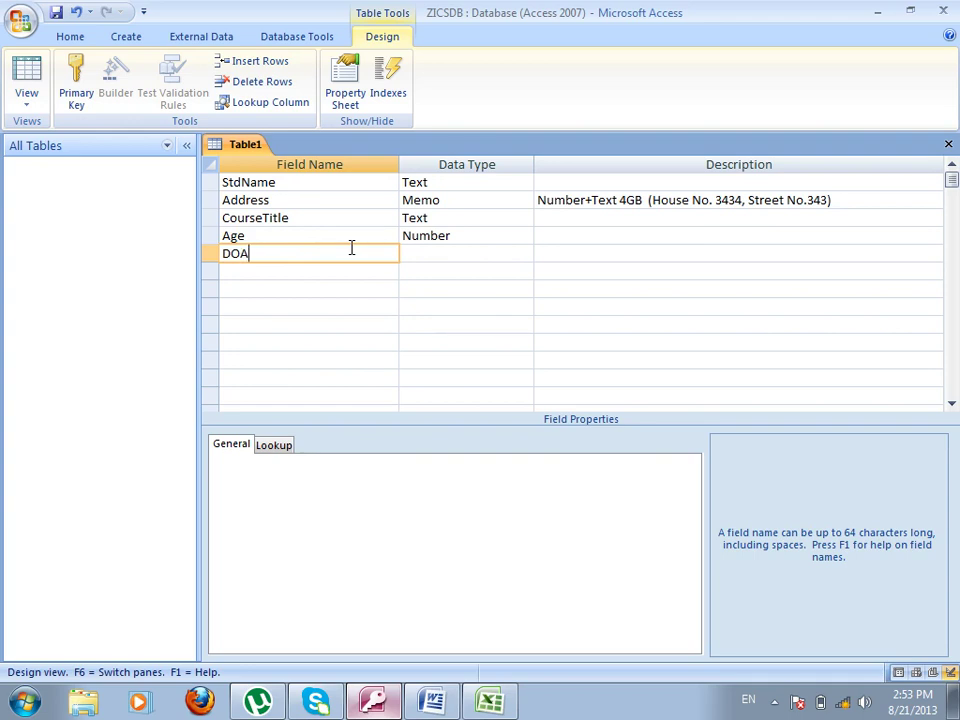
key("Tab")
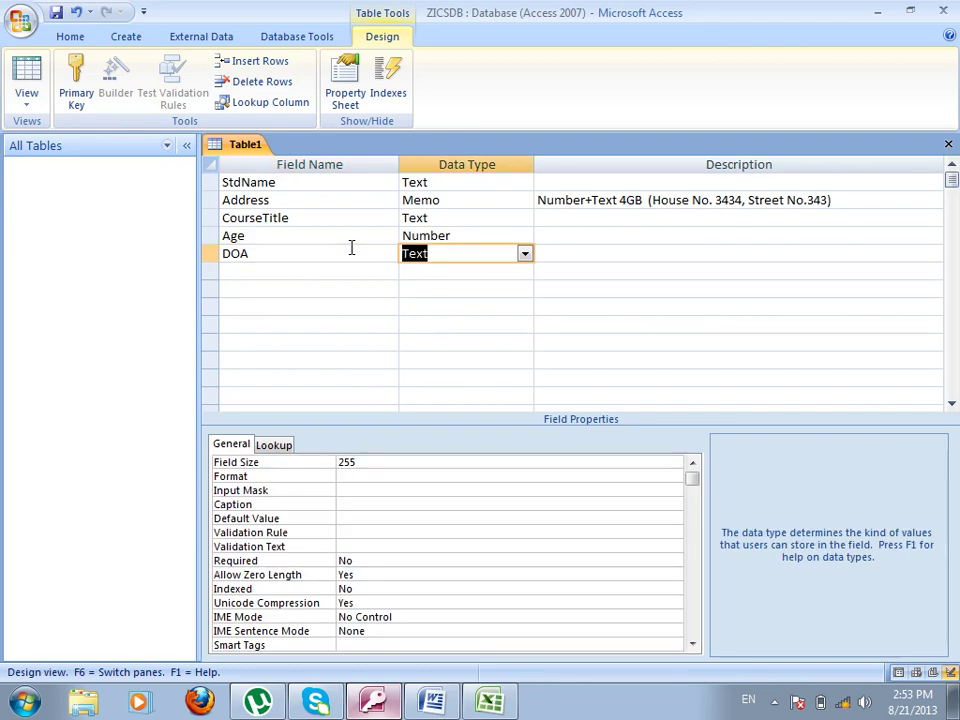
left_click(524, 253)
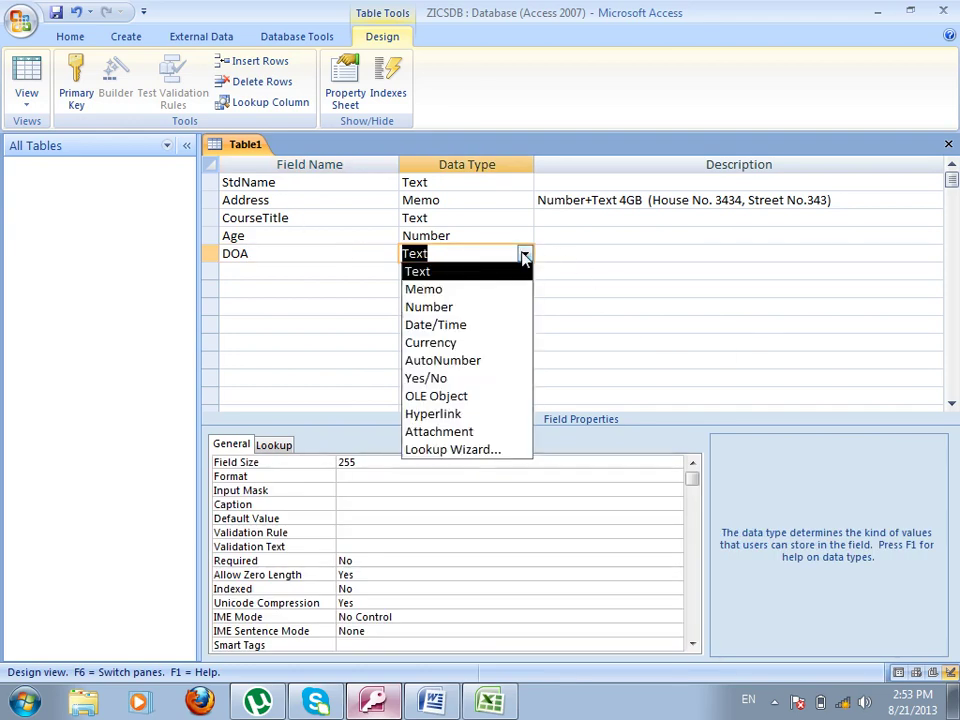
left_click(453, 328)
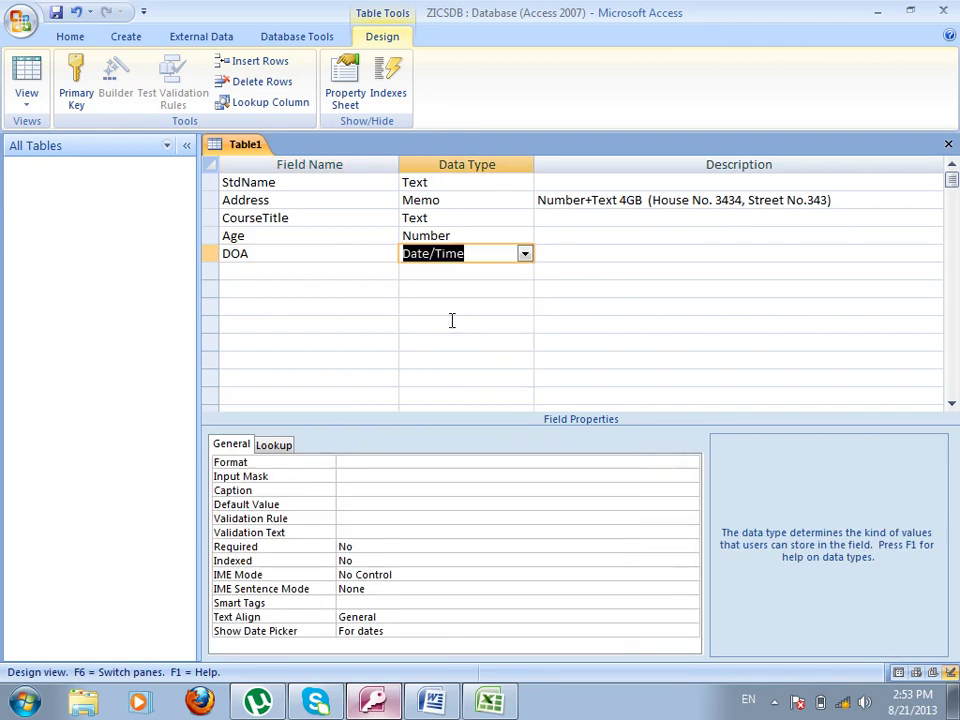
- Add a Fee field with the Currency data type in the sixth row of the table design
left_click(307, 271)
type("Fee")
key("Tab")
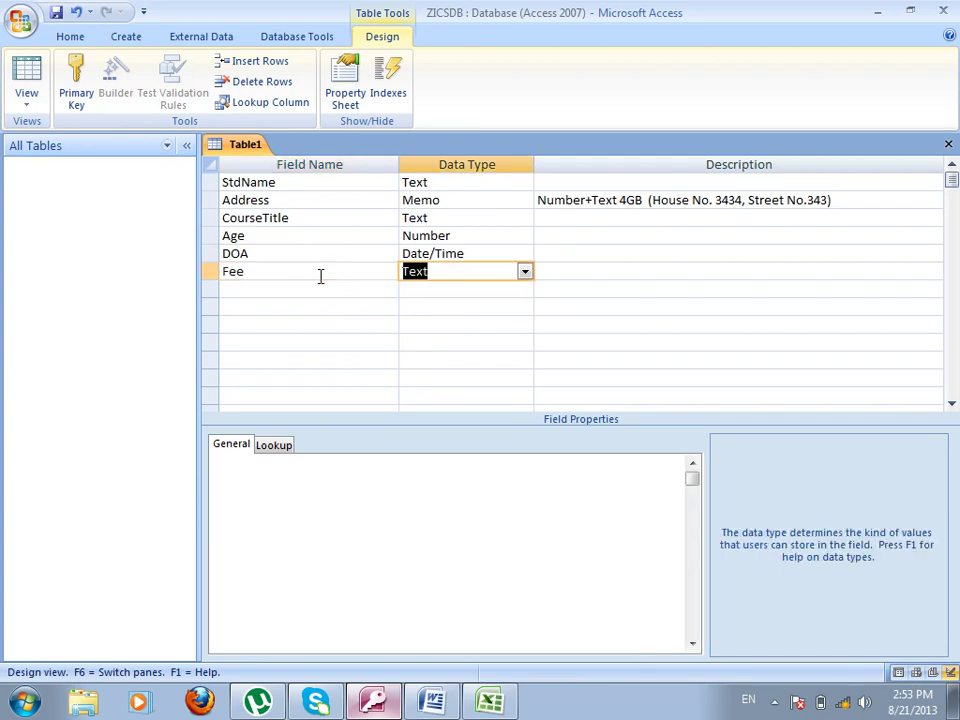
left_click(524, 271)
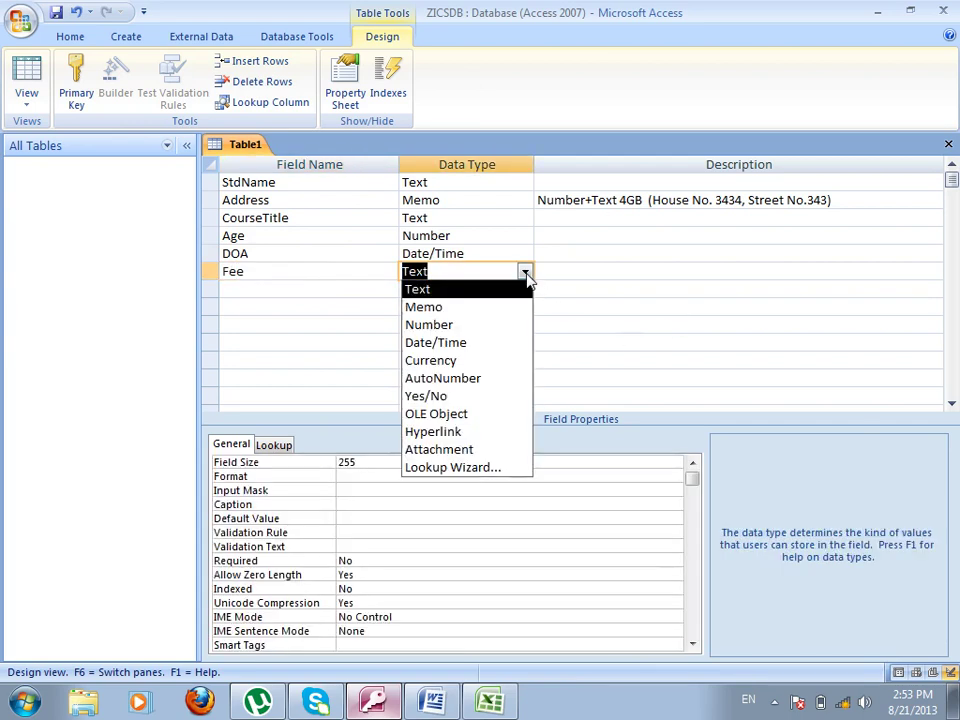
left_click(449, 363)
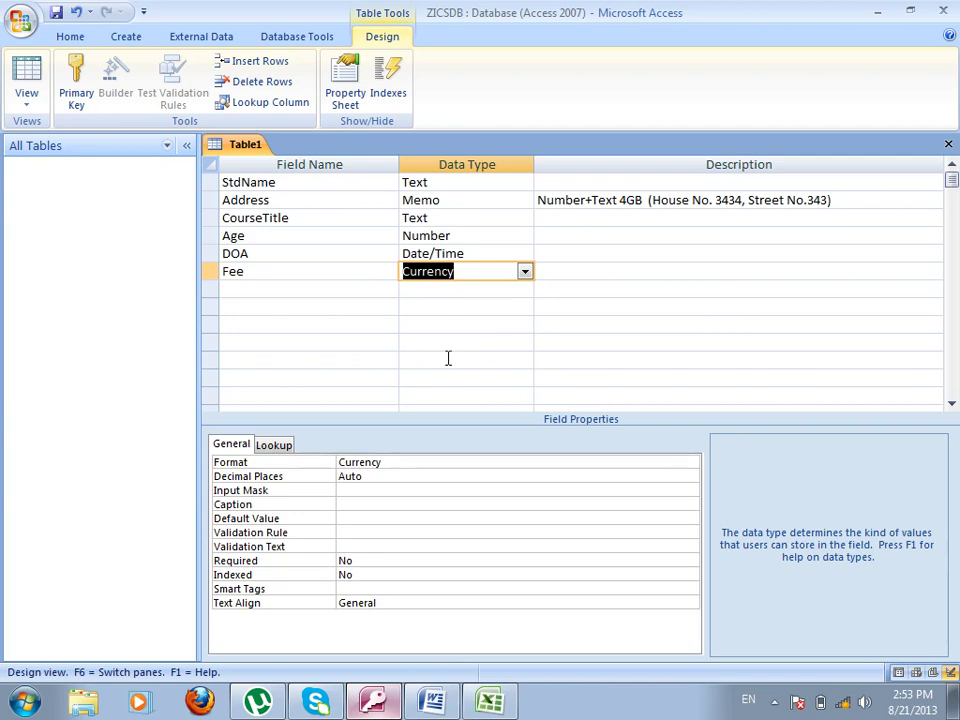
left_click(630, 290)
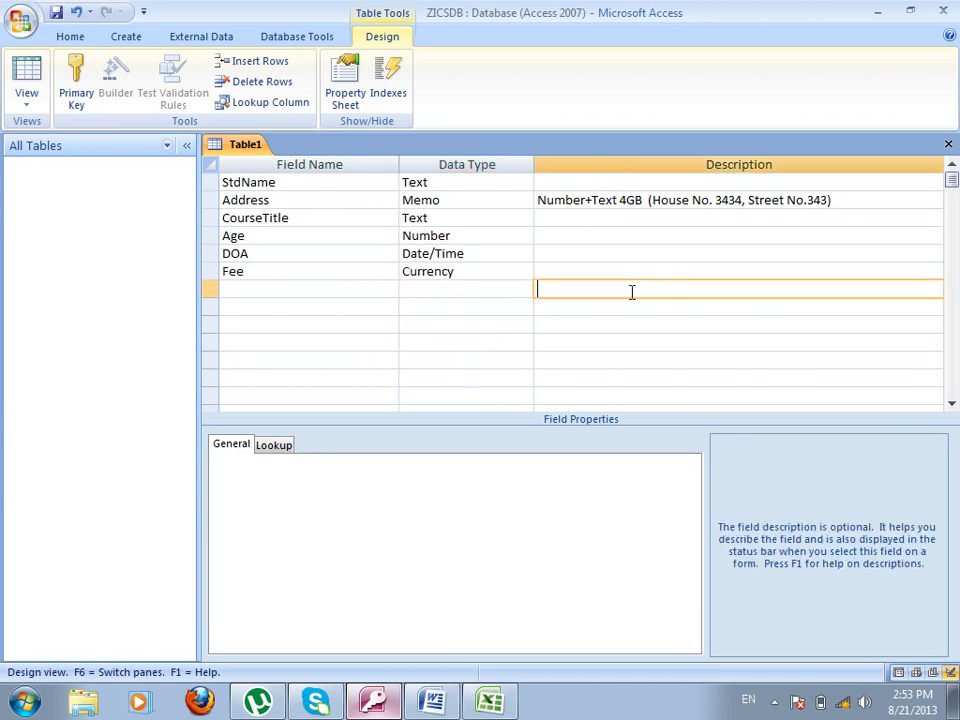
left_click(551, 218)
left_click(557, 254)
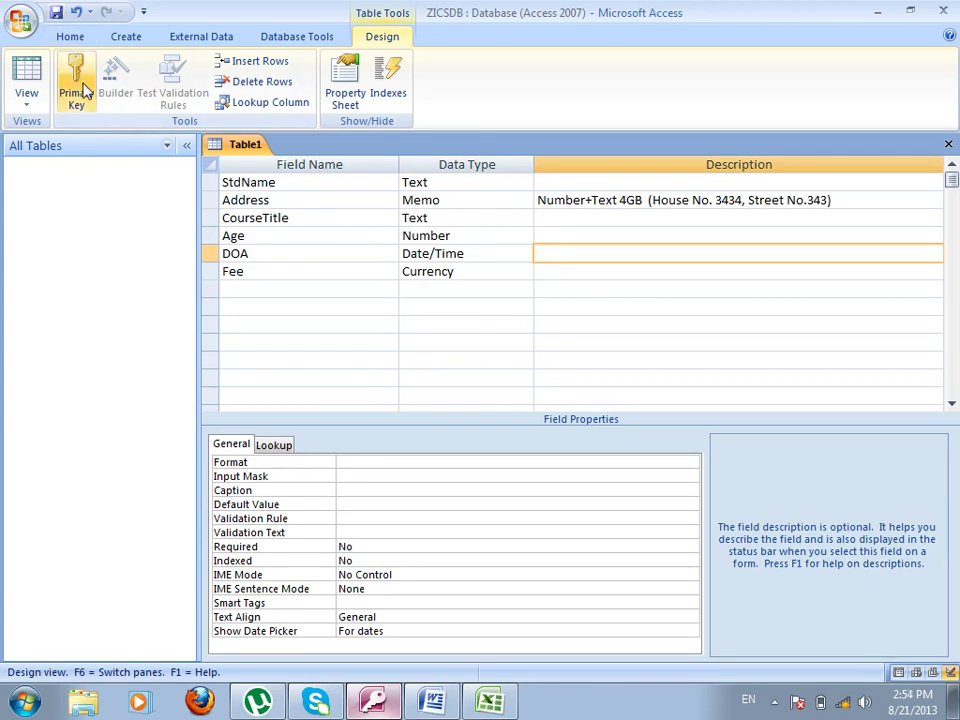
- Begin saving the table and clear its suggested name
left_click(55, 14)
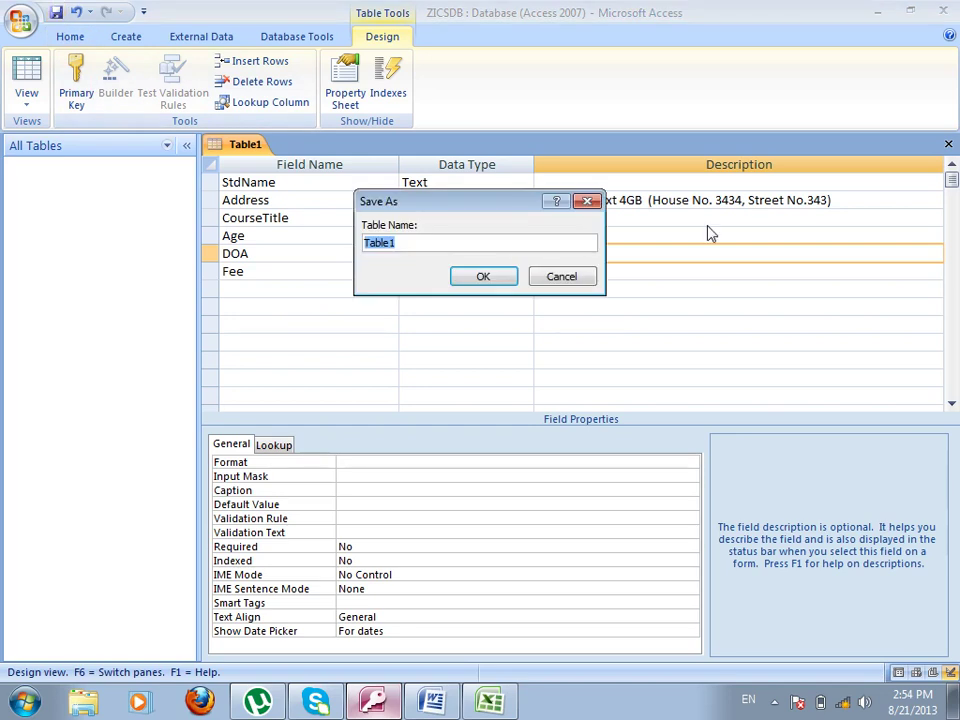
type("St")
key("BackSpace")
key("BackSpace")
key("BackSpace")
key("BackSpace")
key("BackSpace")
key("BackSpace")
type("Ajmad")
key("BackSpace")
key("BackSpace")
key("BackSpace")
key("BackSpace")
type("hmadTable")
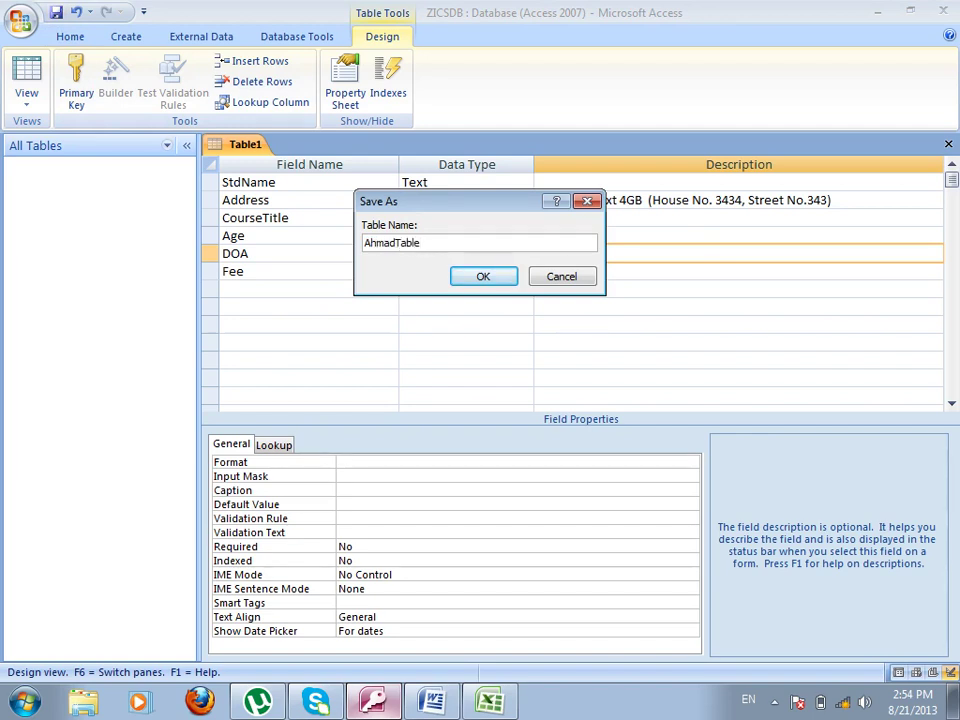
key("BackSpace")
key("BackSpace")
key("BackSpace")
key("BackSpace")
key("BackSpace")
key("BackSpace")
key("BackSpace")
key("BackSpace")
key("BackSpace")
type("SajjadTa")
key("BackSpace")
key("BackSpace")
key("BackSpace")
key("BackSpace")
key("BackSpace")
key("BackSpace")
key("BackSpace")
key("BackSpace")
key("BackSpace")
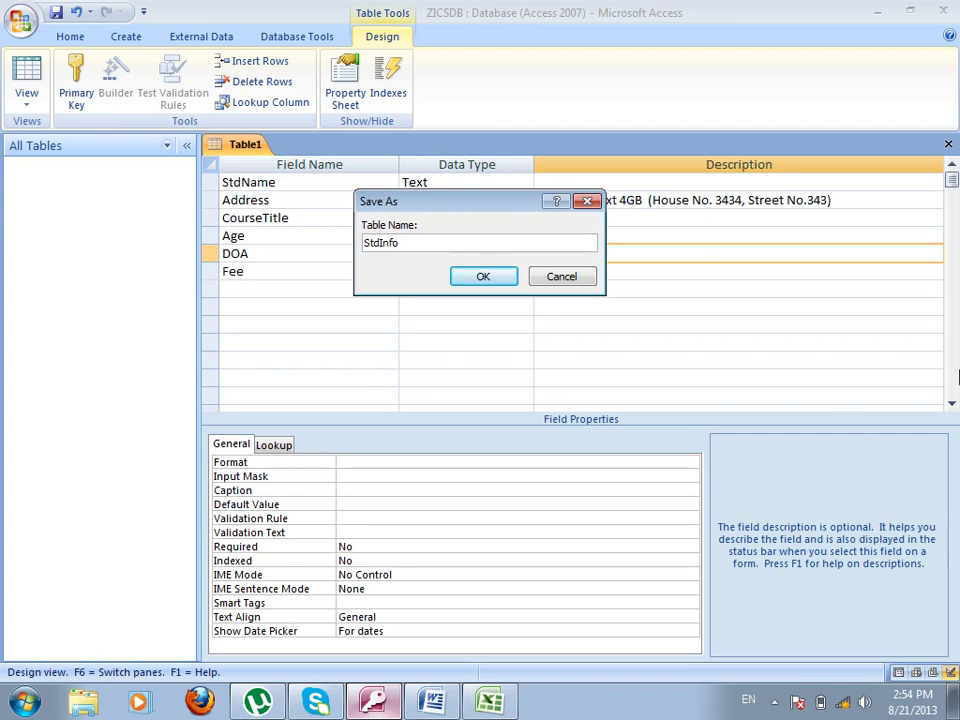
- Save the table as StdInfo, let Access create a primary key, and close the table design
left_click(483, 276)
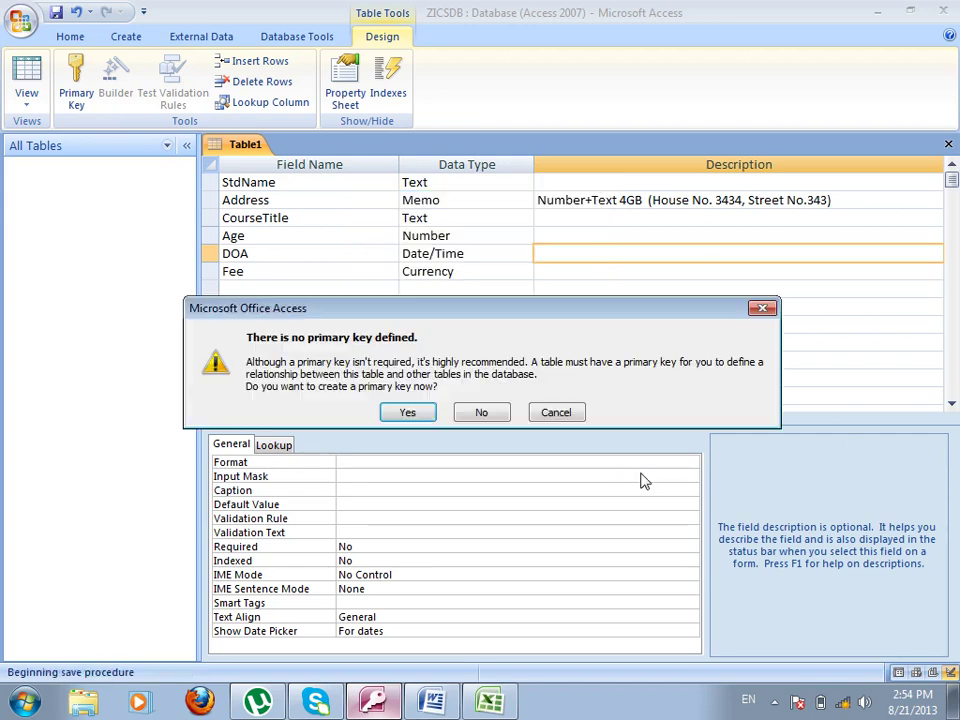
left_click(409, 413)
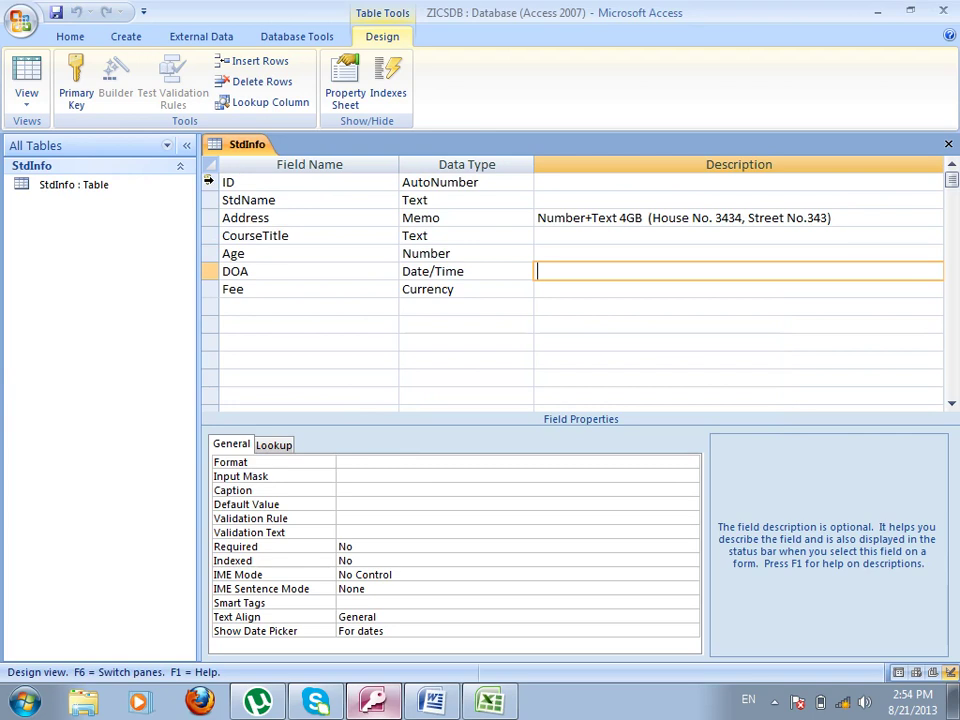
left_click(285, 182)
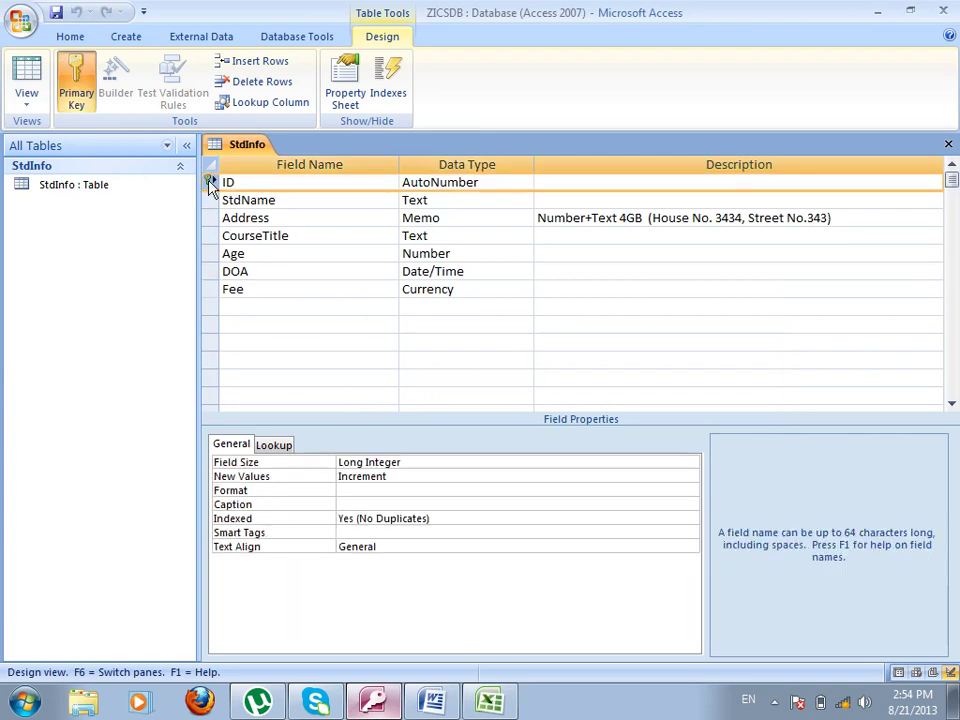
left_click(499, 181)
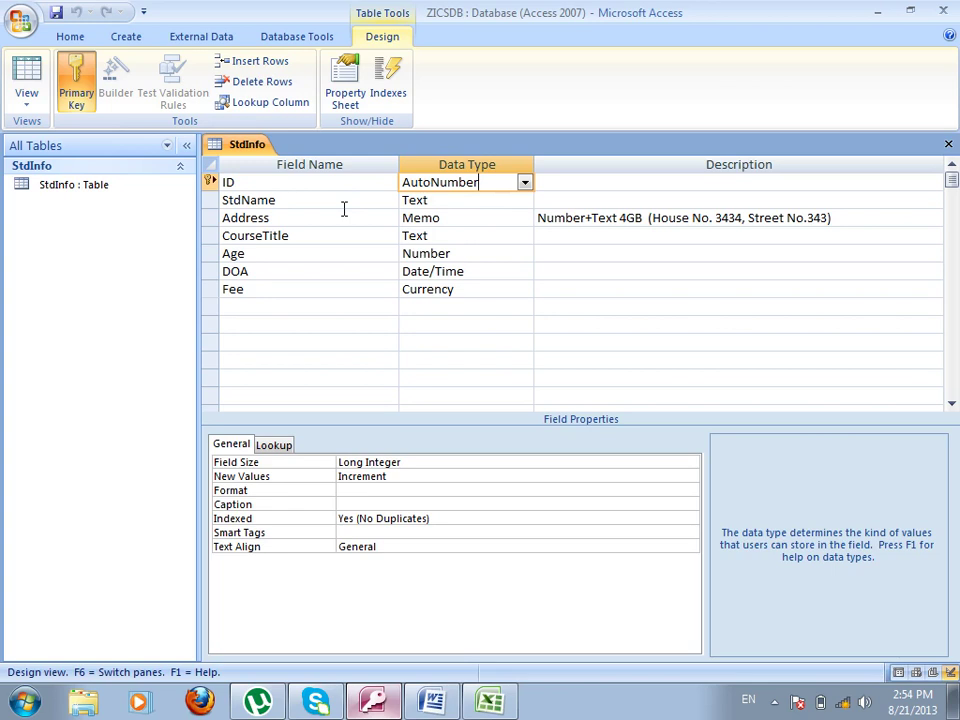
left_click(947, 145)
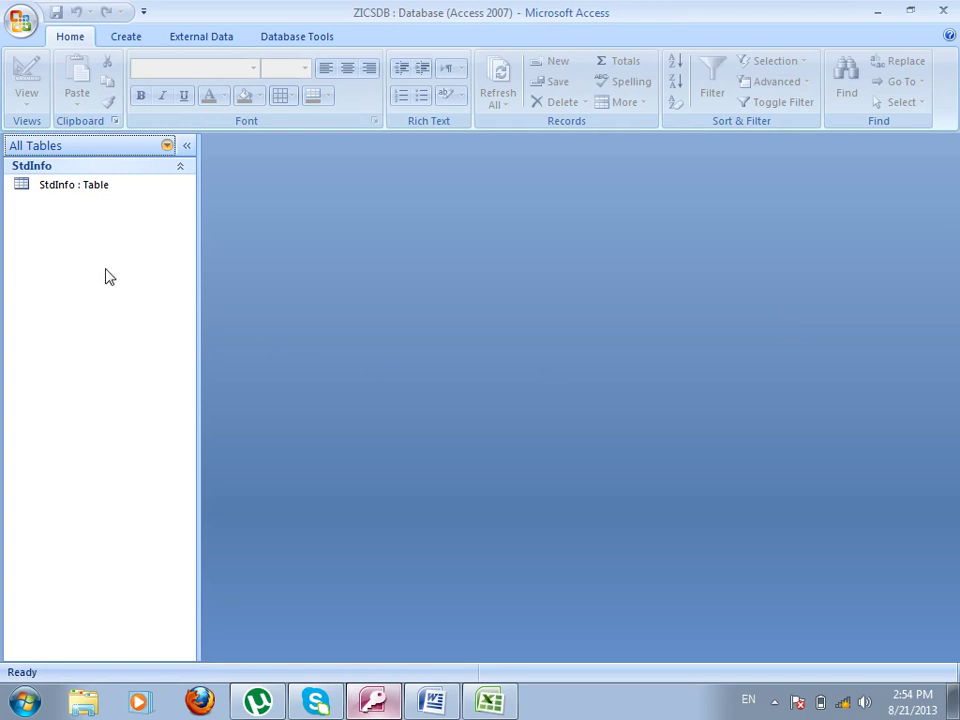
- Reopen the StdInfo table in Design View to review its fields, and close it again
left_click(64, 188)
right_click(116, 191)
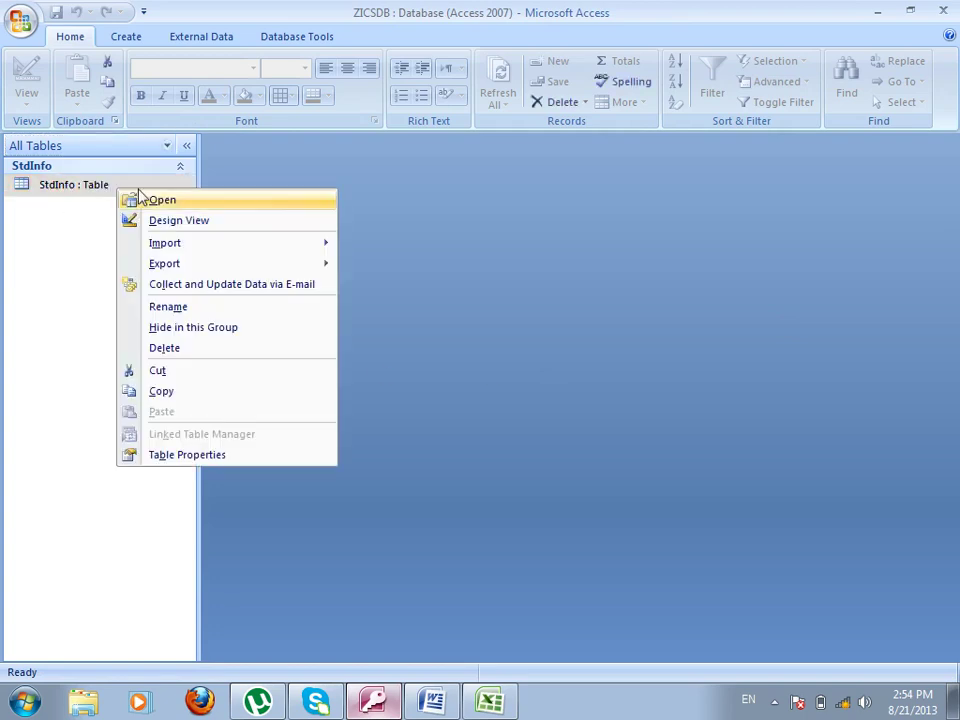
left_click(203, 228)
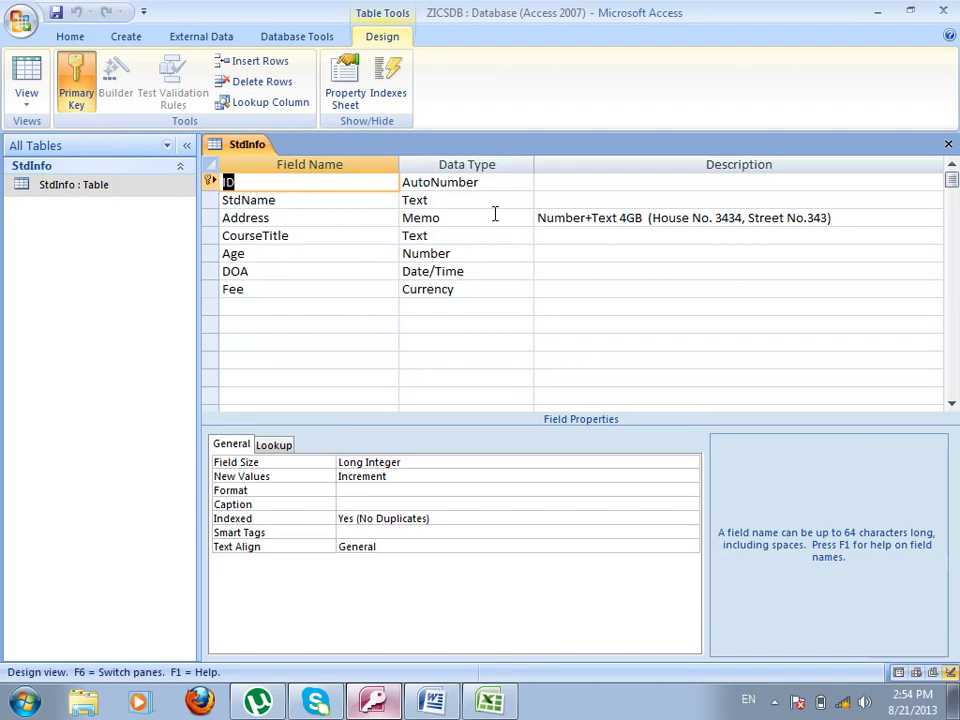
left_click(947, 145)
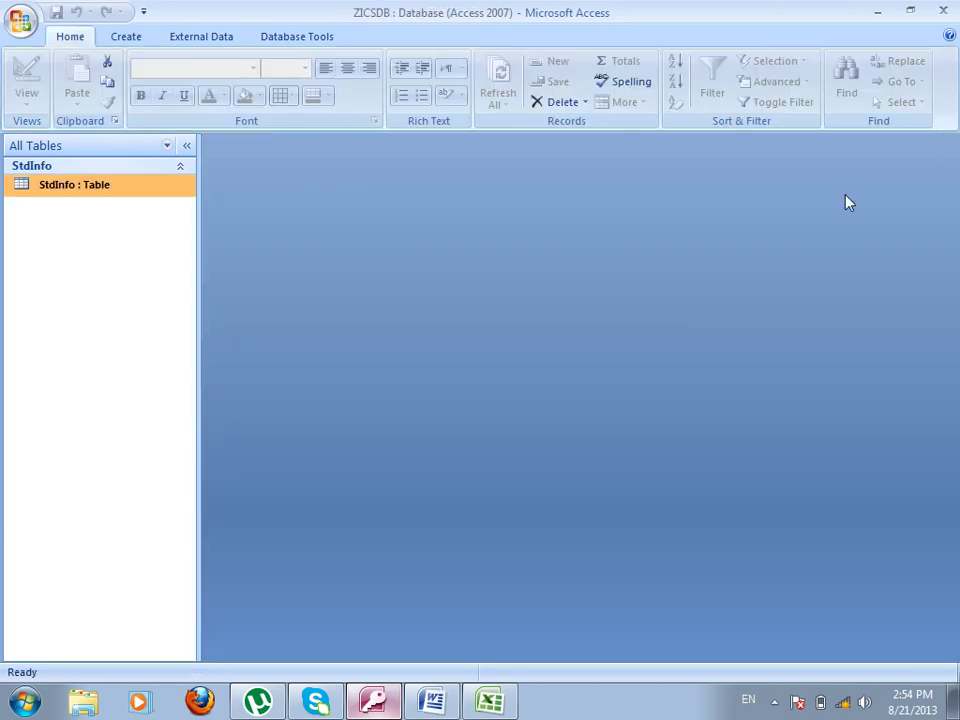
right_click(124, 186)
left_click(176, 215)
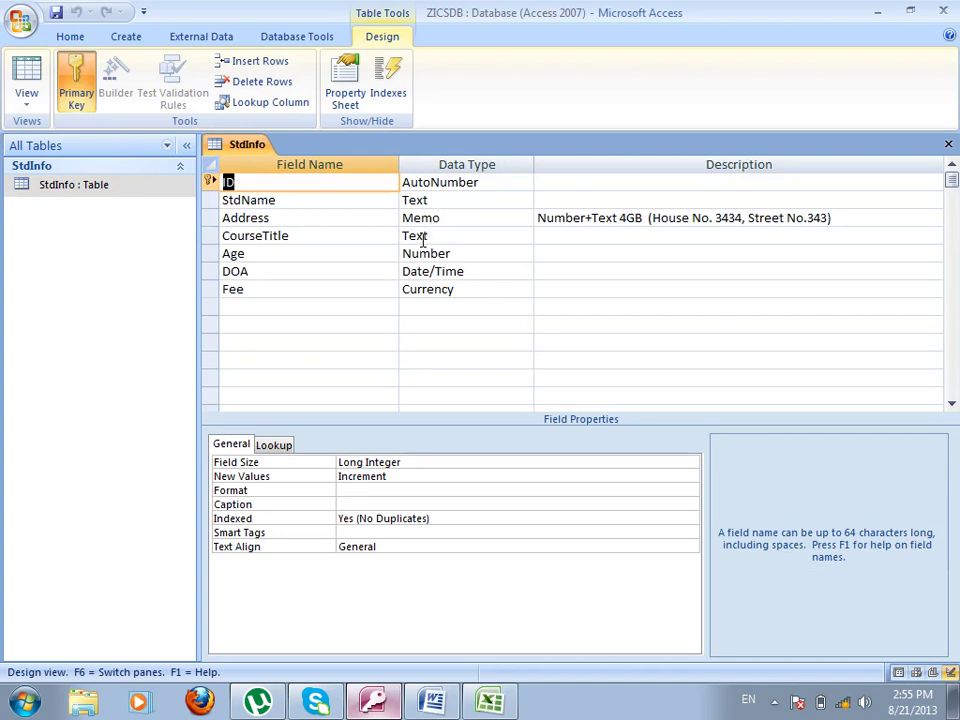
left_click(947, 145)
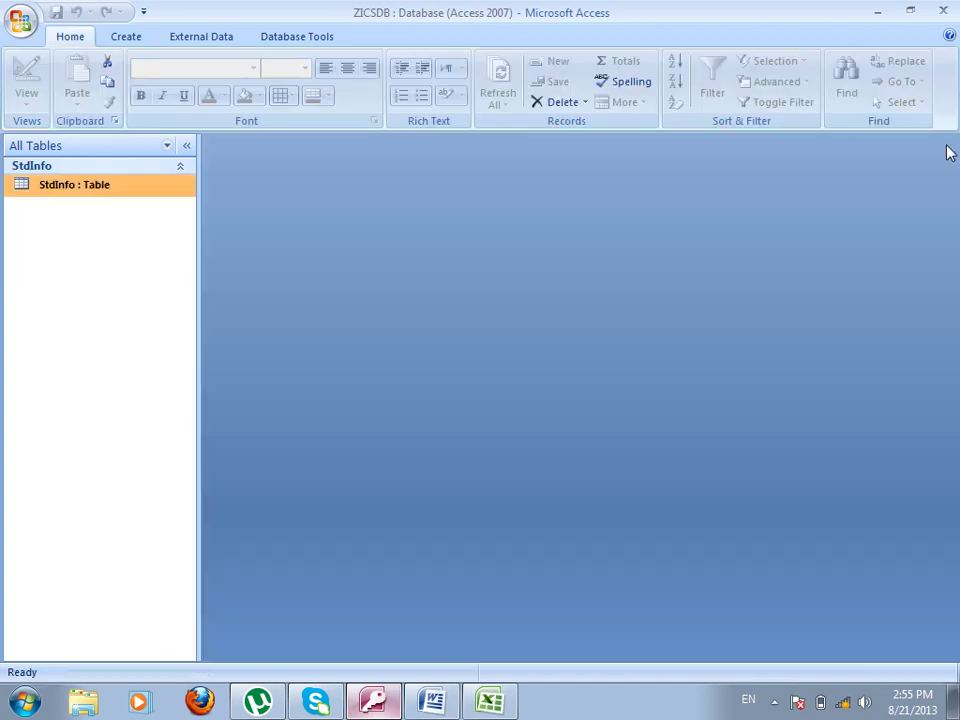
- Open the StdInfo datasheet and start the first record with the student's name and the address Kabul
double_click(64, 190)
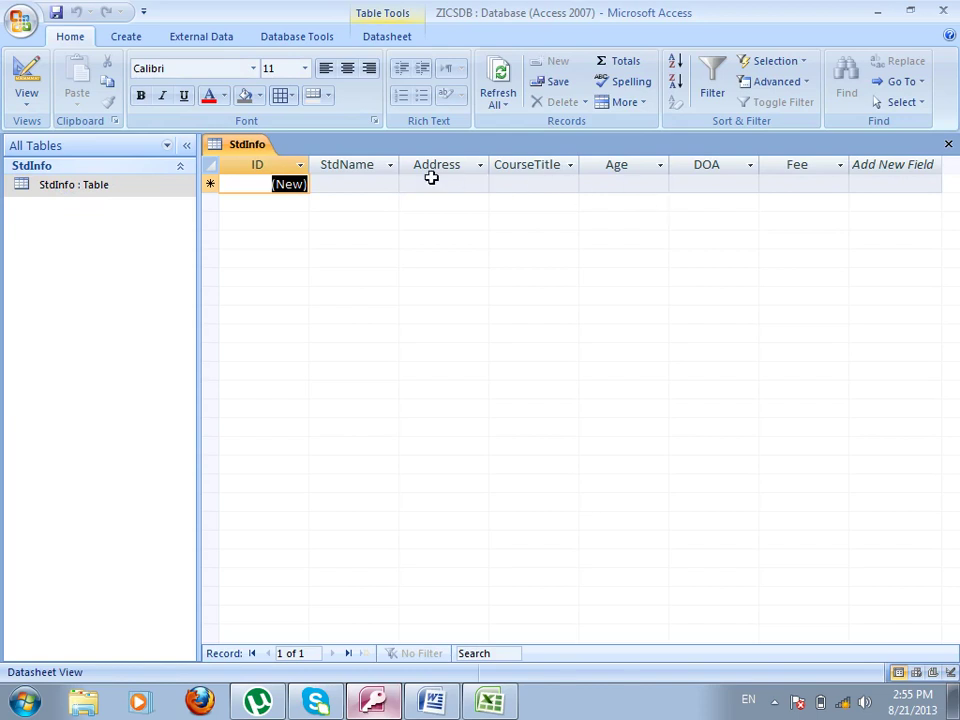
left_click(364, 191)
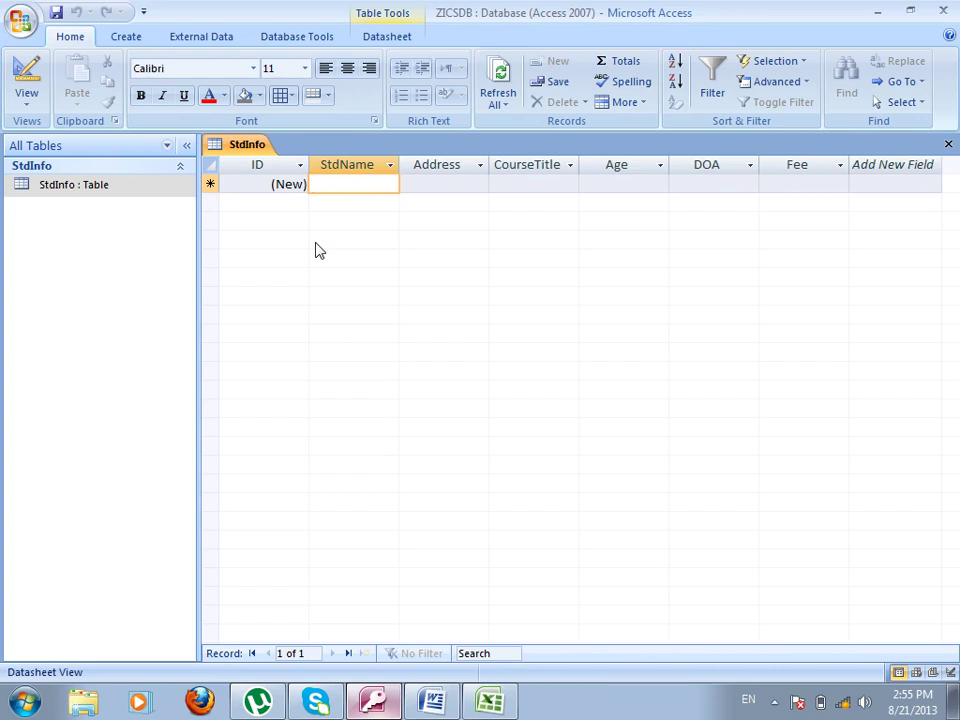
type("Farooq")
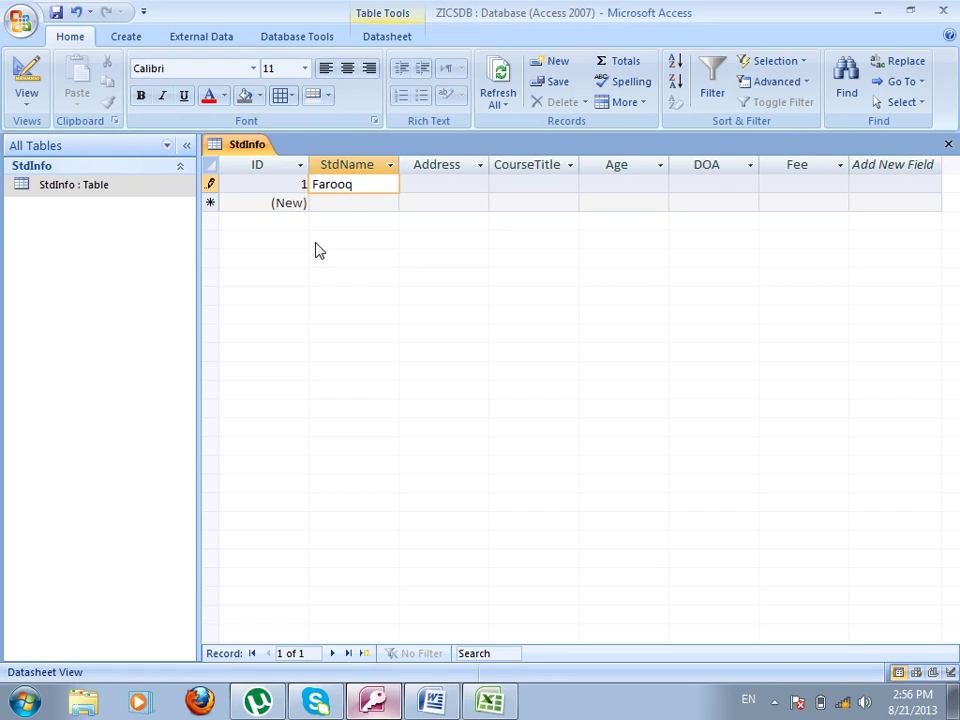
key("Tab")
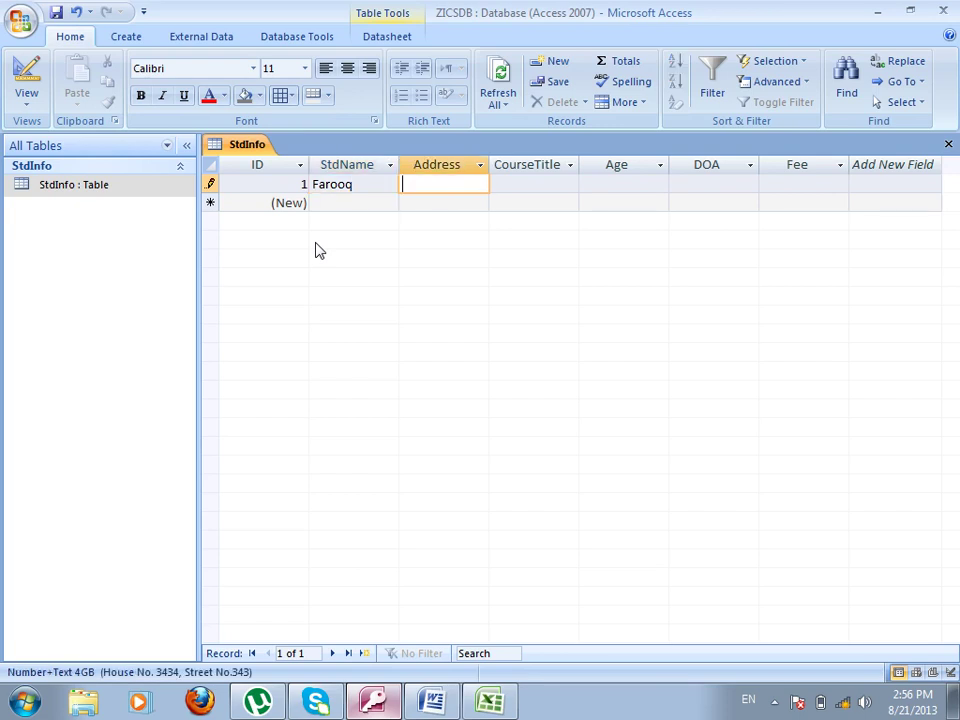
type("Kabul")
key("super+r")
type("msapint")
key("Return")
key("Return")
type("msapint")
key("Return")
key("Return")
type("smapi")
key("BackSpace")
key("BackSpace")
key("BackSpace")
key("BackSpace")
key("BackSpace")
- Launch Paint with the mspaint command and choose a thick brush size
type("msp")
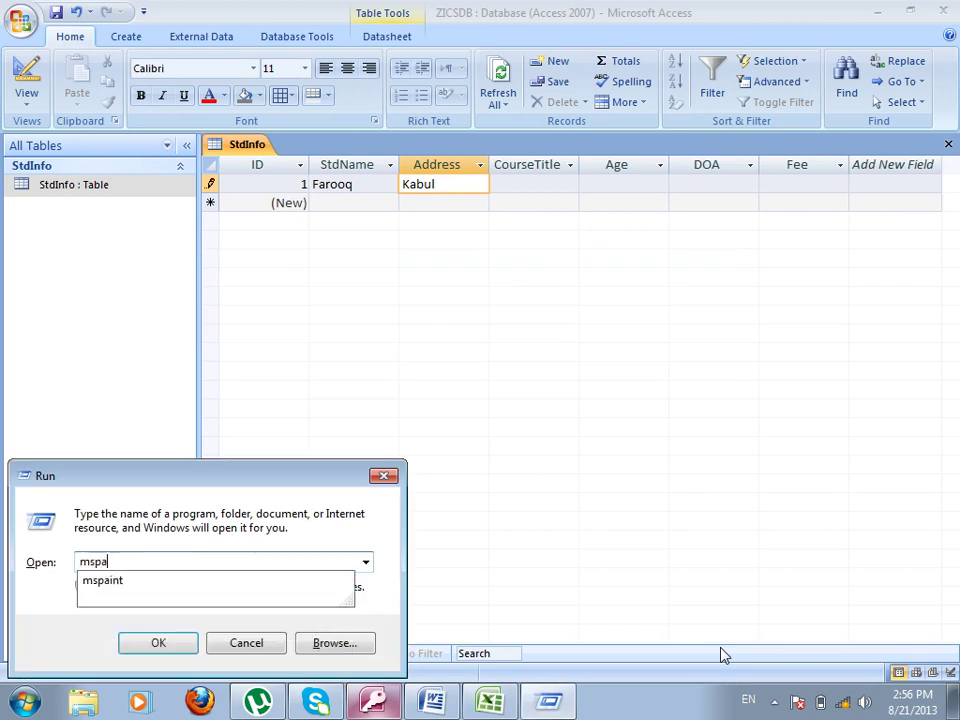
key("Return")
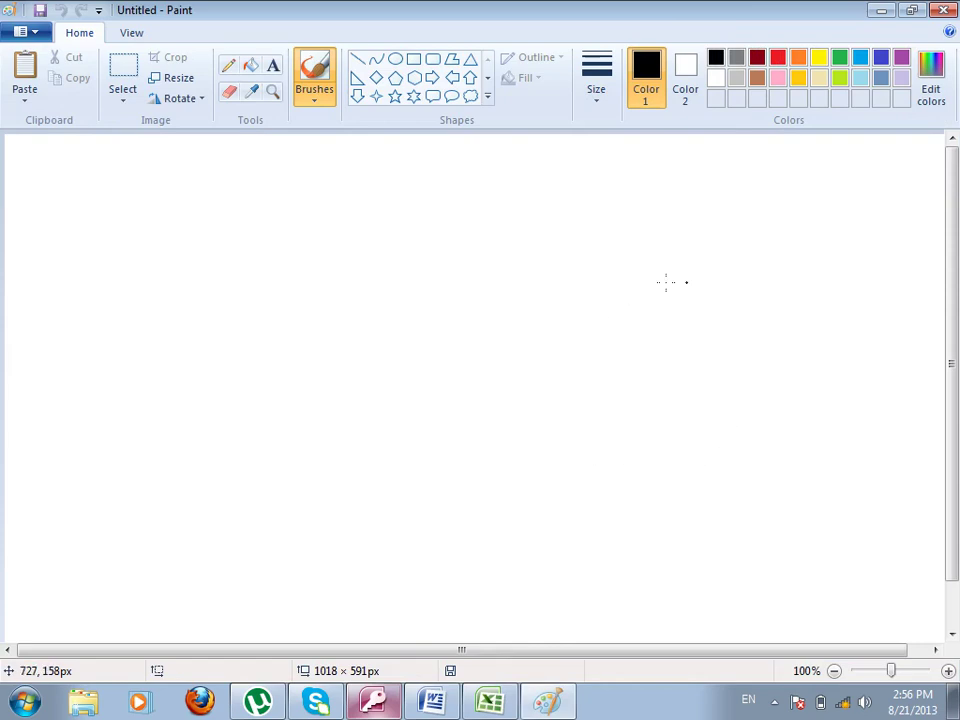
left_click(600, 100)
left_click(628, 170)
- Handwrite a word in the right half of the canvas and draw an arrow from it toward the upper left
left_click_drag(604, 290, 620, 368)
left_click_drag(640, 302, 650, 365)
left_click_drag(656, 330, 695, 374)
mouse_move(678, 275)
left_mouse_down()
mouse_move(765, 345)
mouse_move(869, 285)
mouse_move(862, 295)
left_mouse_up()
left_click_drag(638, 304, 464, 206)
left_click_drag(483, 250, 512, 199)
- Handwrite "Text" at the arrow's tip and draw a downward arrow beneath it
left_click_drag(300, 212, 304, 260)
mouse_move(251, 213)
left_mouse_down()
mouse_move(340, 204)
mouse_move(392, 218)
mouse_move(412, 238)
left_mouse_up()
left_click_drag(412, 208, 386, 240)
mouse_move(436, 190)
left_mouse_down()
mouse_move(421, 210)
mouse_move(448, 203)
left_mouse_up()
left_click_drag(347, 305, 352, 405)
left_click_drag(298, 360, 340, 420)
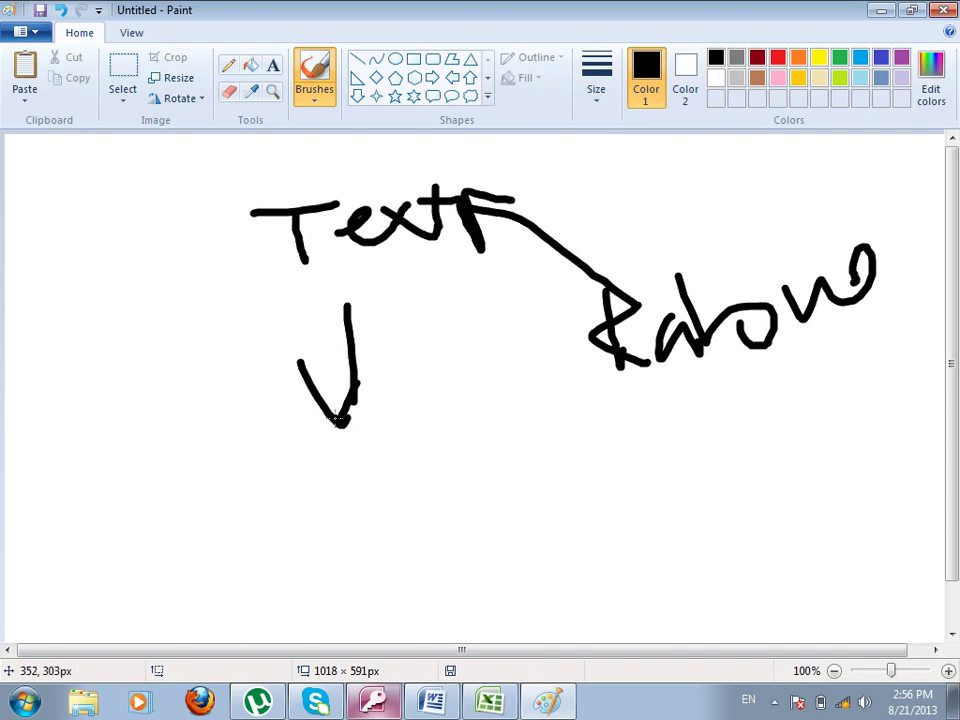
- Handwrite "meta" below the downward arrow under "Text"
mouse_move(300, 478)
left_mouse_down()
mouse_move(343, 489)
mouse_move(366, 512)
left_mouse_up()
mouse_move(394, 455)
left_mouse_down()
mouse_move(395, 478)
mouse_move(408, 470)
left_mouse_up()
mouse_move(419, 418)
left_mouse_down()
mouse_move(425, 478)
mouse_move(446, 420)
left_mouse_up()
left_click_drag(488, 425, 500, 440)
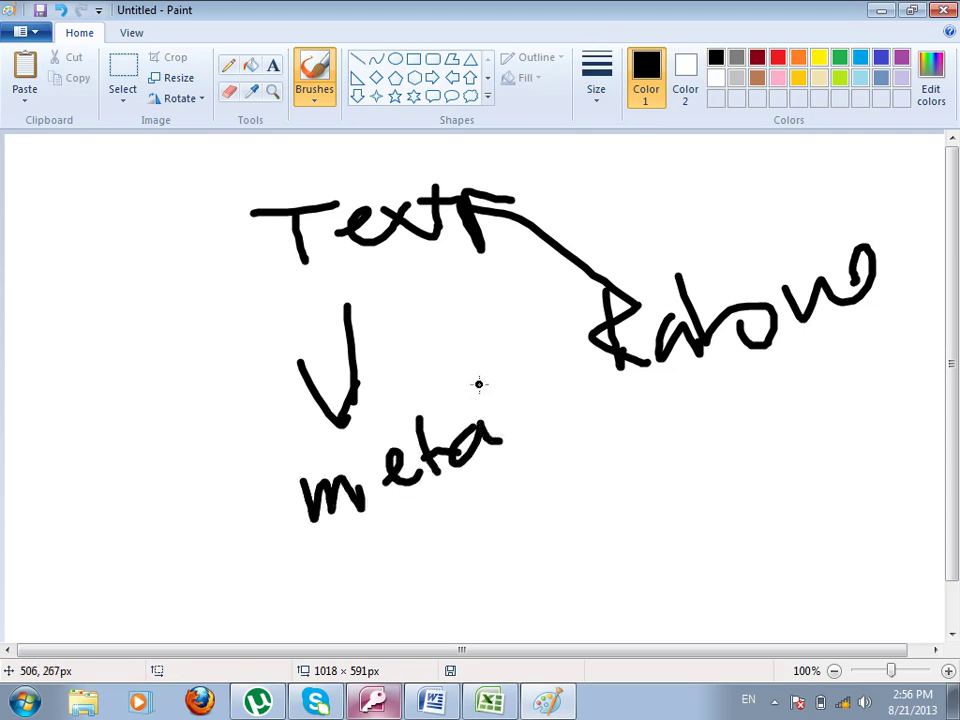
- Draw a downward arrow from the right-hand word and handwrite "data" beneath it
left_click_drag(717, 368, 750, 455)
left_click_drag(700, 446, 762, 497)
left_click_drag(745, 452, 683, 483)
mouse_move(690, 545)
left_mouse_down()
mouse_move(690, 600)
mouse_move(880, 548)
left_mouse_up()
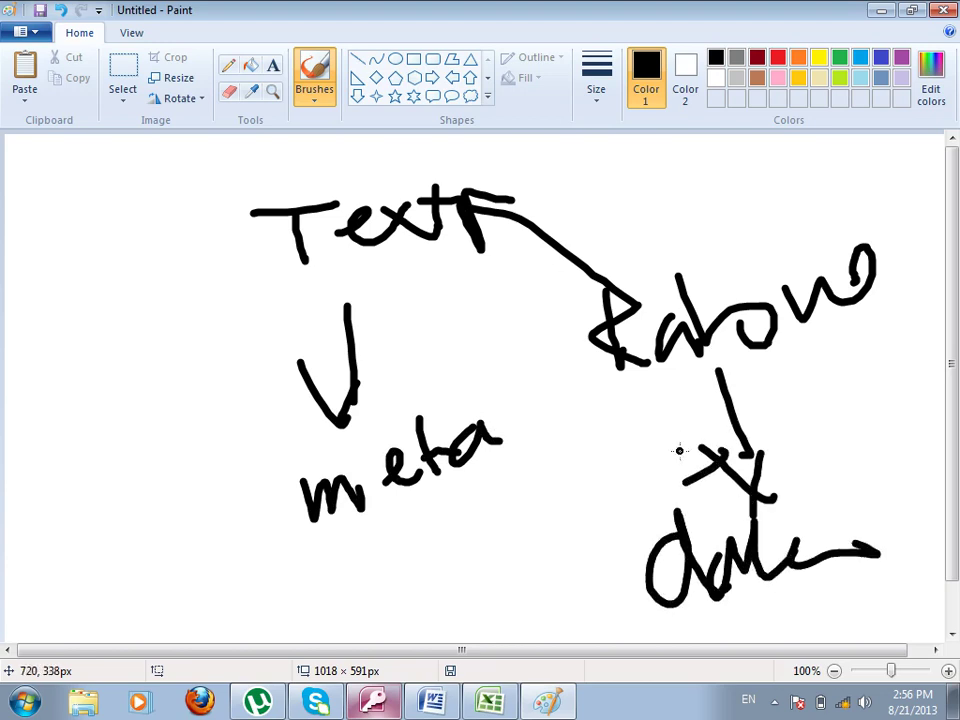
- Underline "meta" with a small mark below it, and circle both "Text" and the right-hand word
left_click_drag(525, 467, 315, 522)
mouse_move(412, 546)
left_mouse_down()
mouse_move(382, 590)
mouse_move(424, 564)
left_mouse_up()
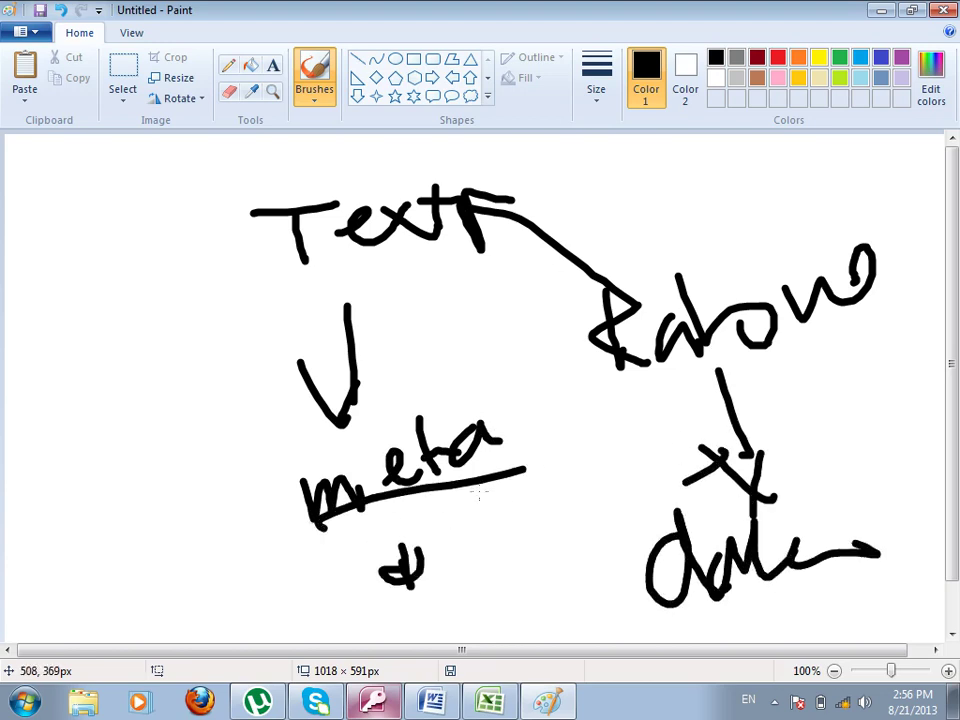
mouse_move(520, 208)
left_mouse_down()
mouse_move(323, 221)
mouse_move(405, 147)
left_mouse_up()
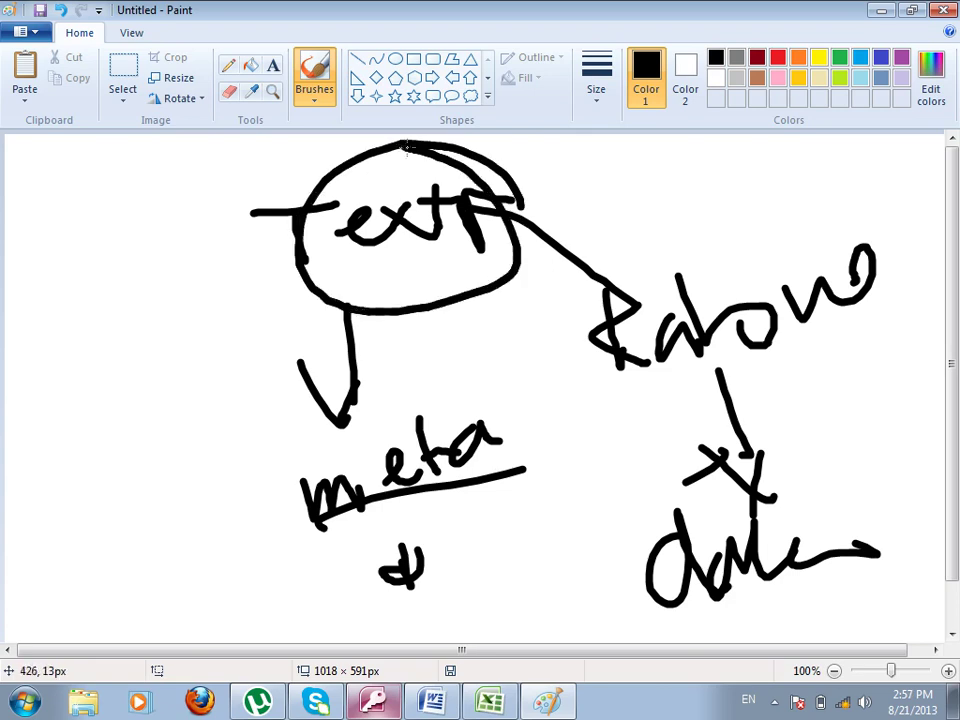
mouse_move(850, 183)
left_mouse_down()
mouse_move(468, 355)
mouse_move(720, 165)
mouse_move(605, 210)
left_mouse_up()
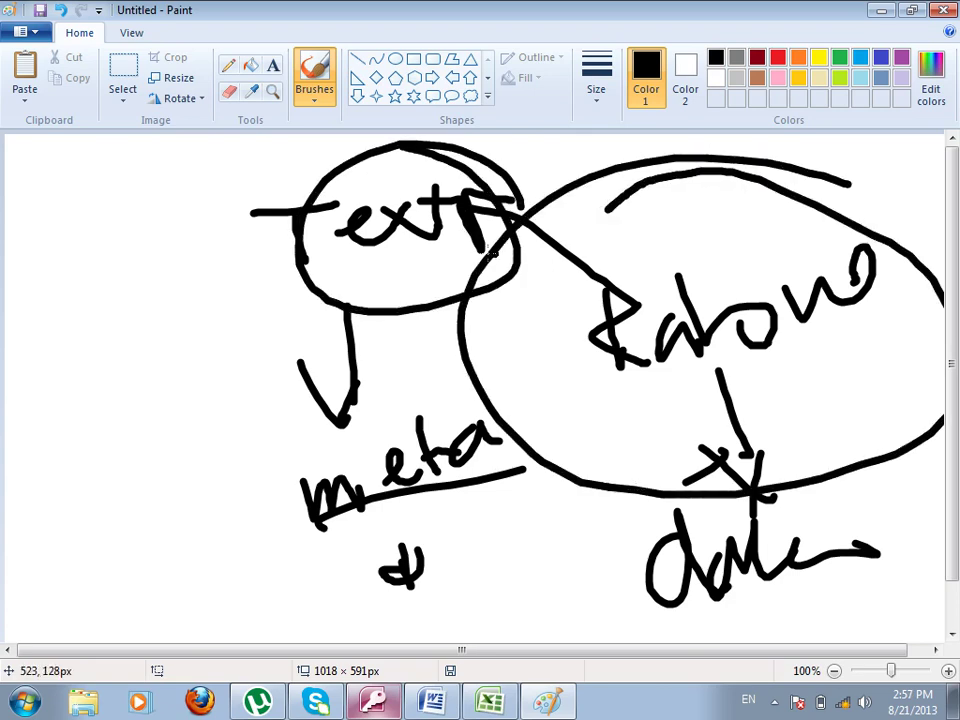
- Draw arrows branching to both sides below the circled "Text" and handwrite another word to its left
left_click_drag(396, 278, 541, 375)
left_click_drag(408, 370, 169, 504)
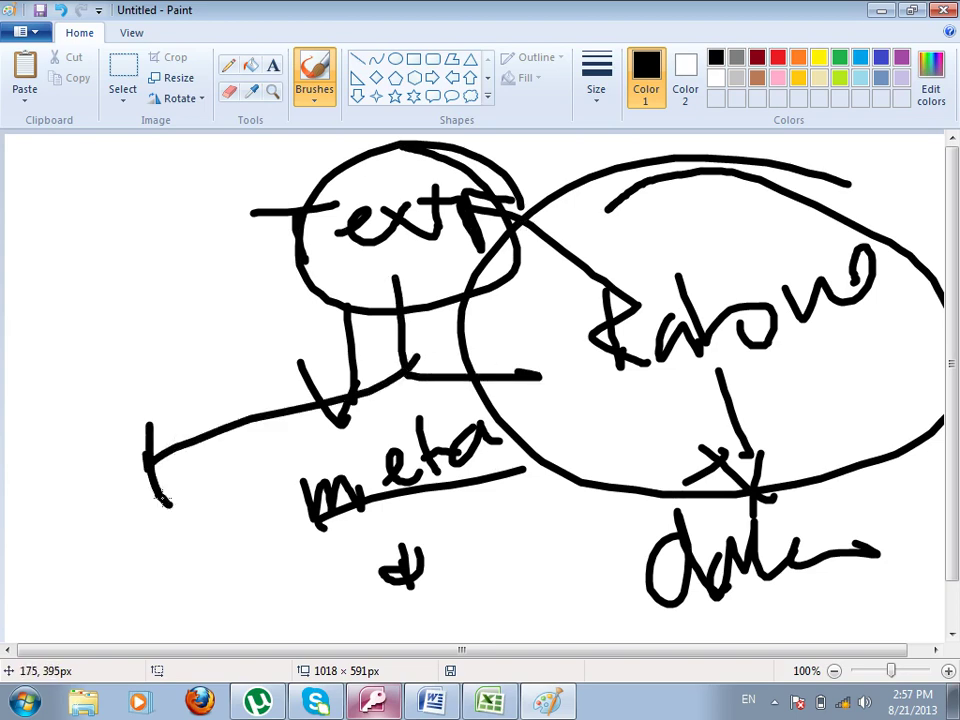
left_click_drag(80, 336, 81, 368)
mouse_move(44, 330)
left_mouse_down()
mouse_move(105, 349)
mouse_move(192, 311)
mouse_move(262, 263)
left_mouse_up()
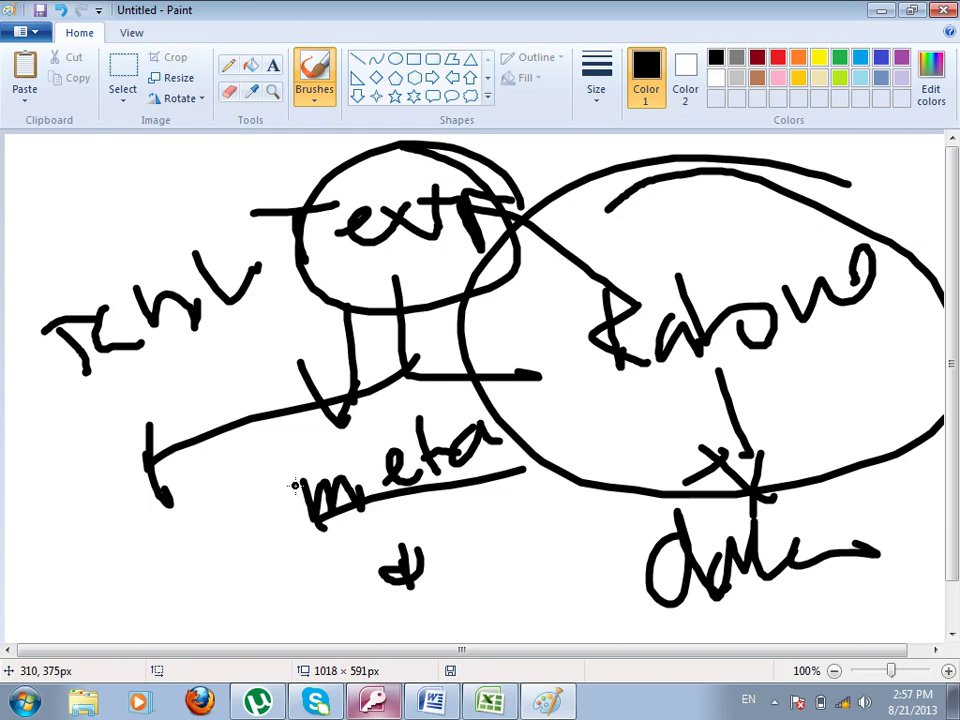
- Close Paint without saving the drawing and return to the first record's CourseTitle field in the Access StdInfo datasheet
left_click(943, 9)
left_click(540, 354)
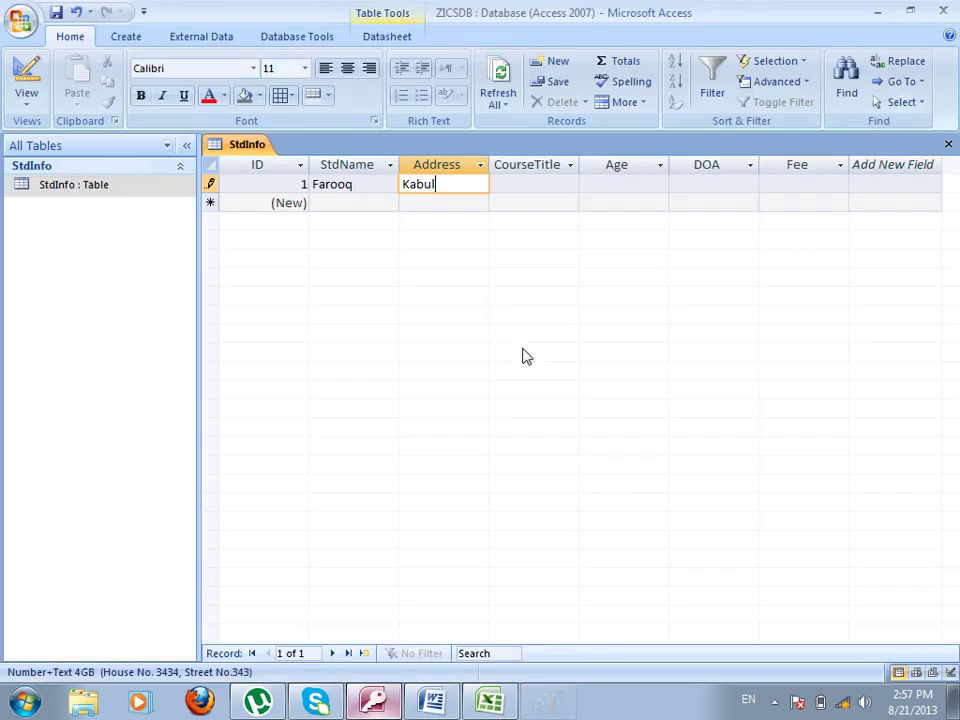
left_click(546, 186)
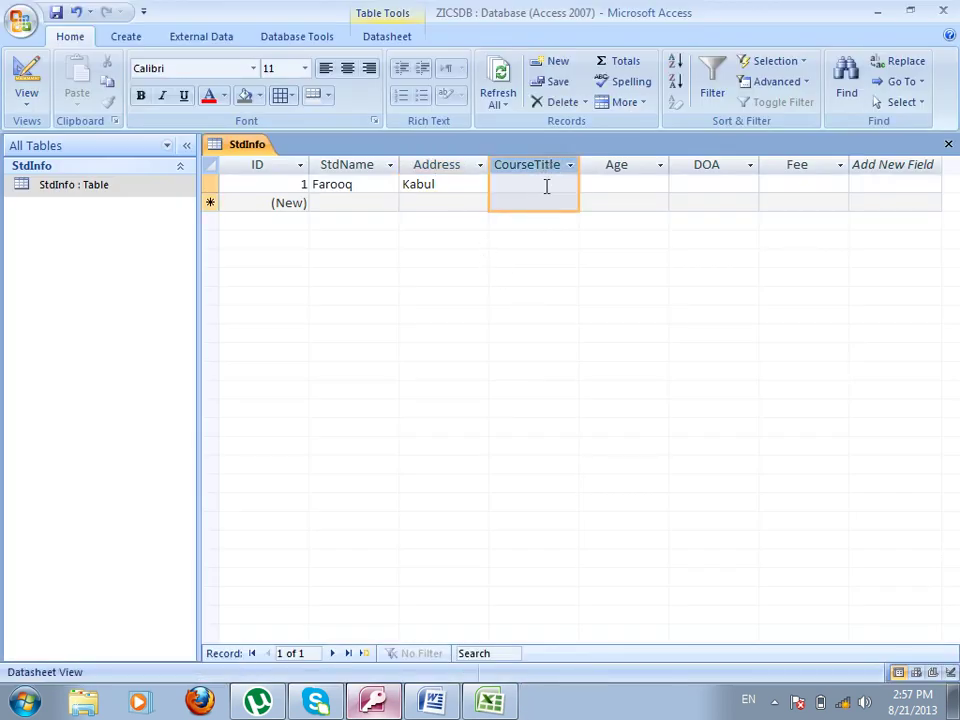
- Try to enter the text jhgh in the first record's Age field, and cancel the entry
left_click(645, 184)
type("jhgh")
left_click(742, 186)
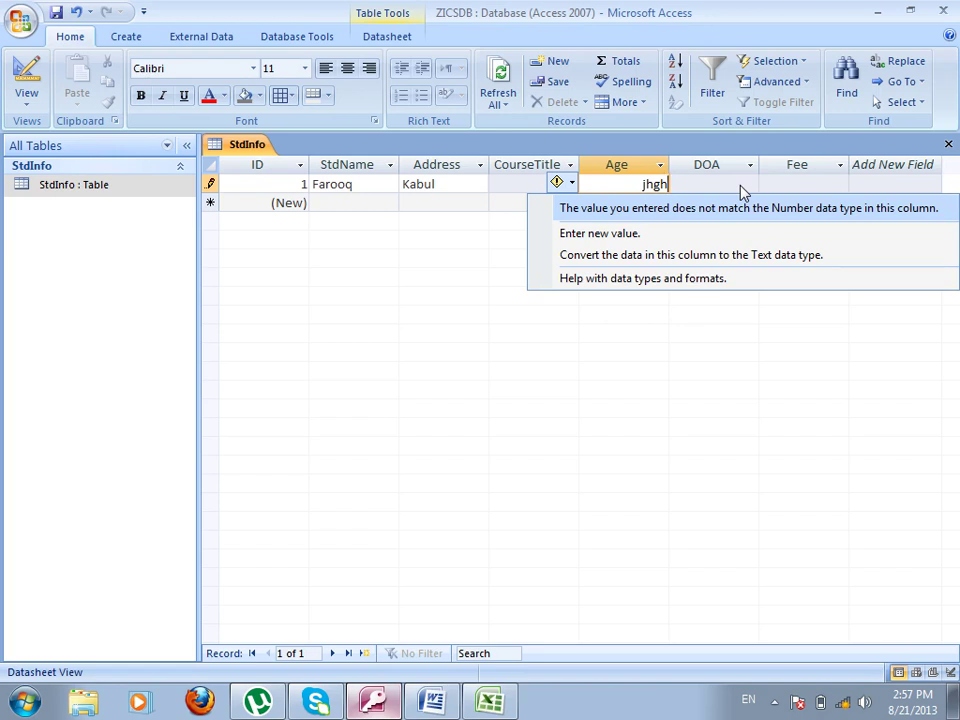
key("Escape")
key("Escape")
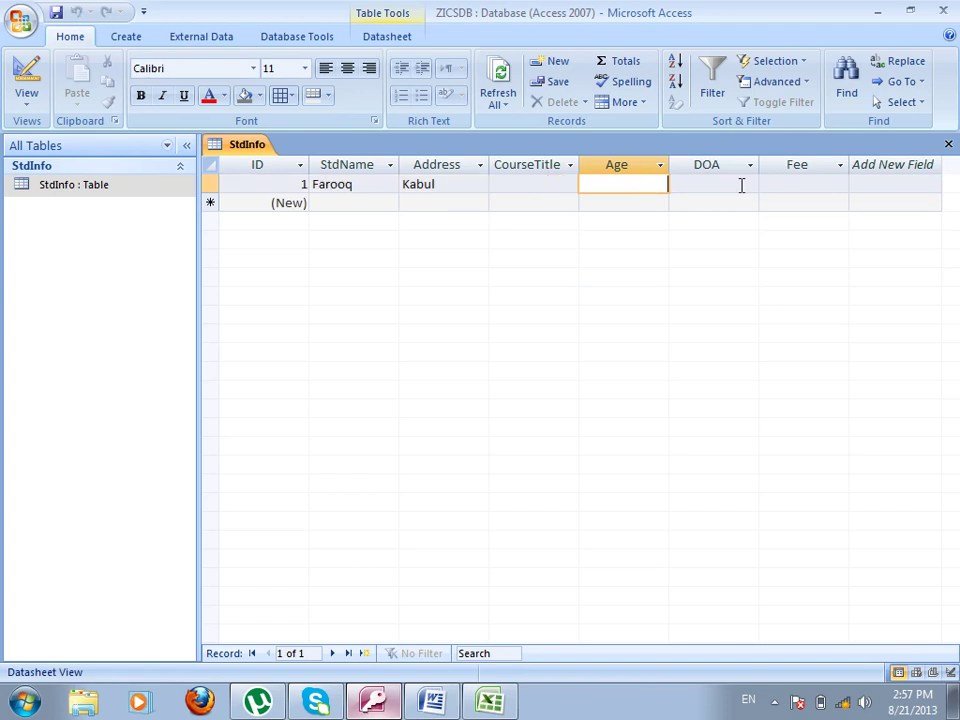
- Set the first record's Age to 23 and pick 8/21/2013 as its DOA date
type("345")
key("BackSpace")
key("BackSpace")
key("BackSpace")
type("23")
left_click(741, 185)
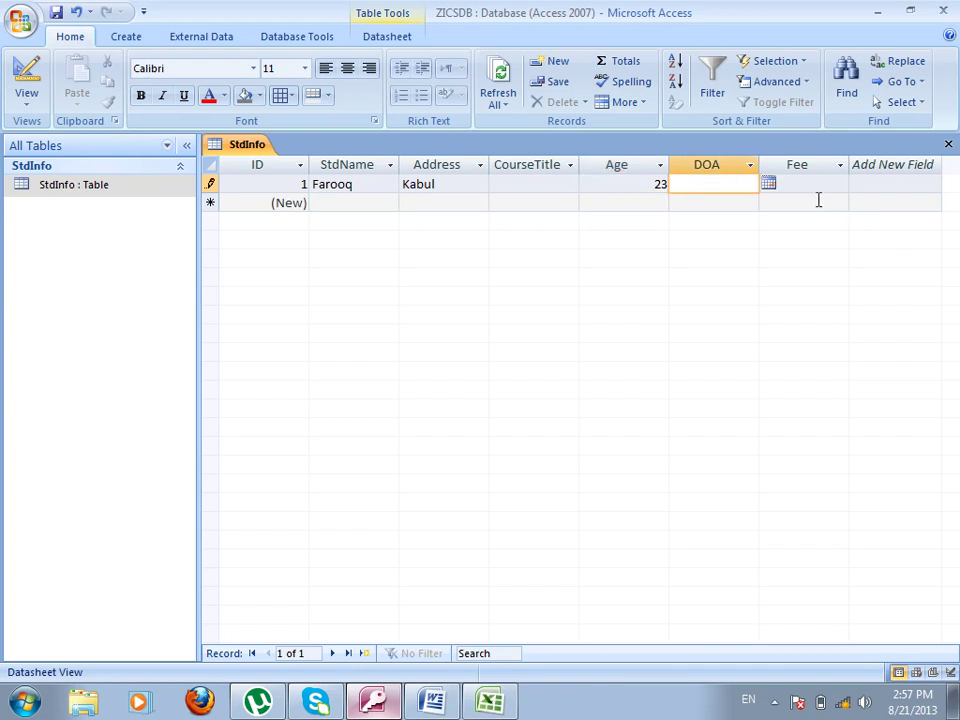
left_click(769, 185)
left_click(690, 333)
- Enter 45 as the first record's Fee and close the StdInfo table
left_click(824, 189)
type("45")
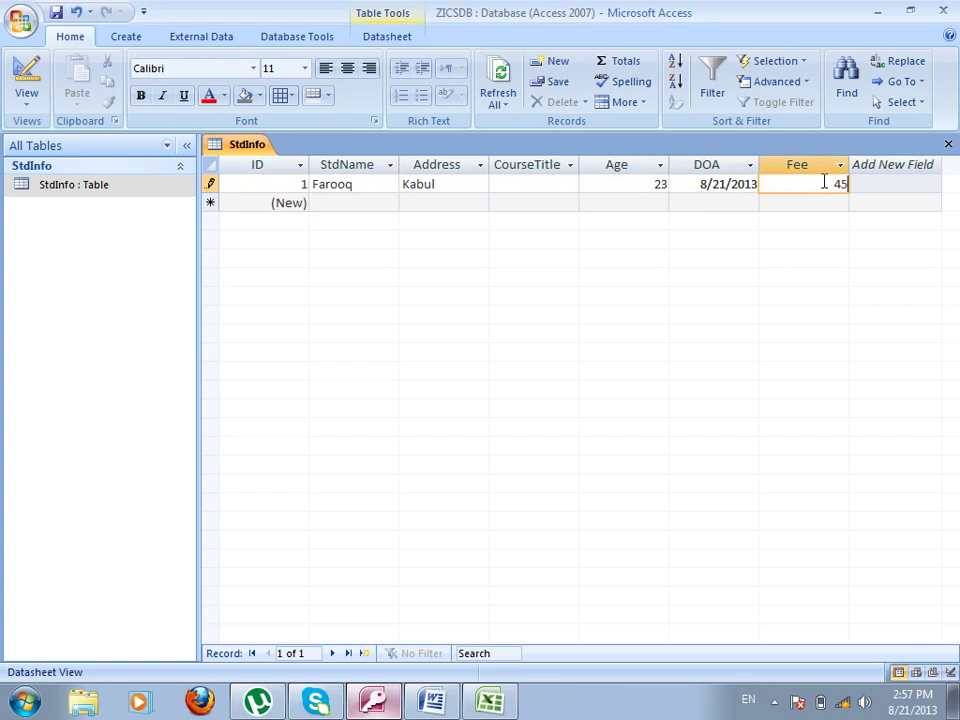
key("Return")
left_click(833, 204)
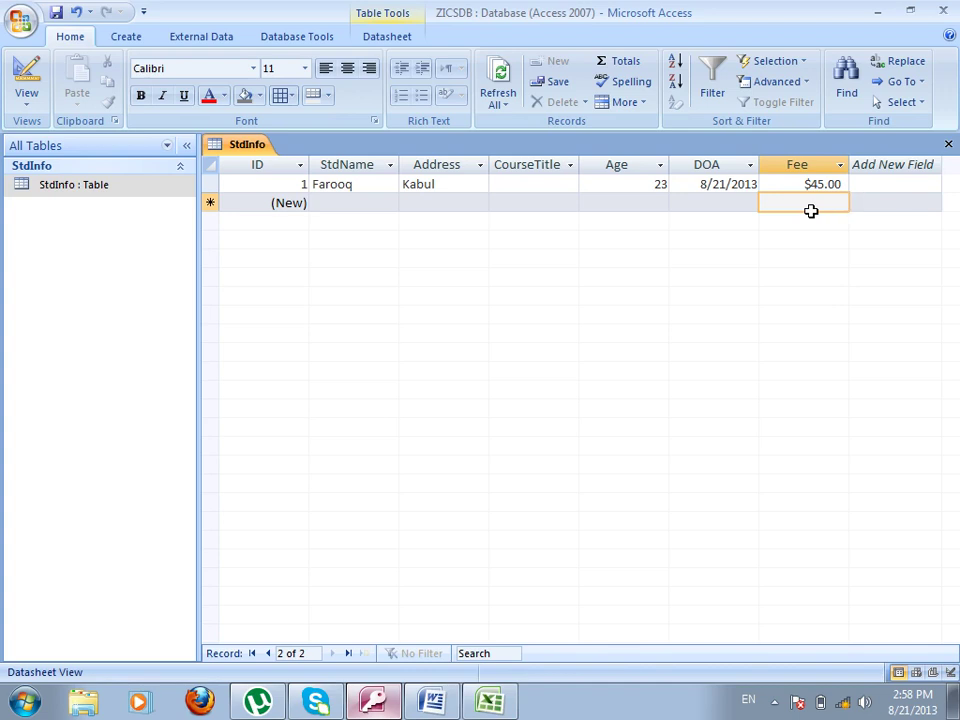
key("ctrl+w")
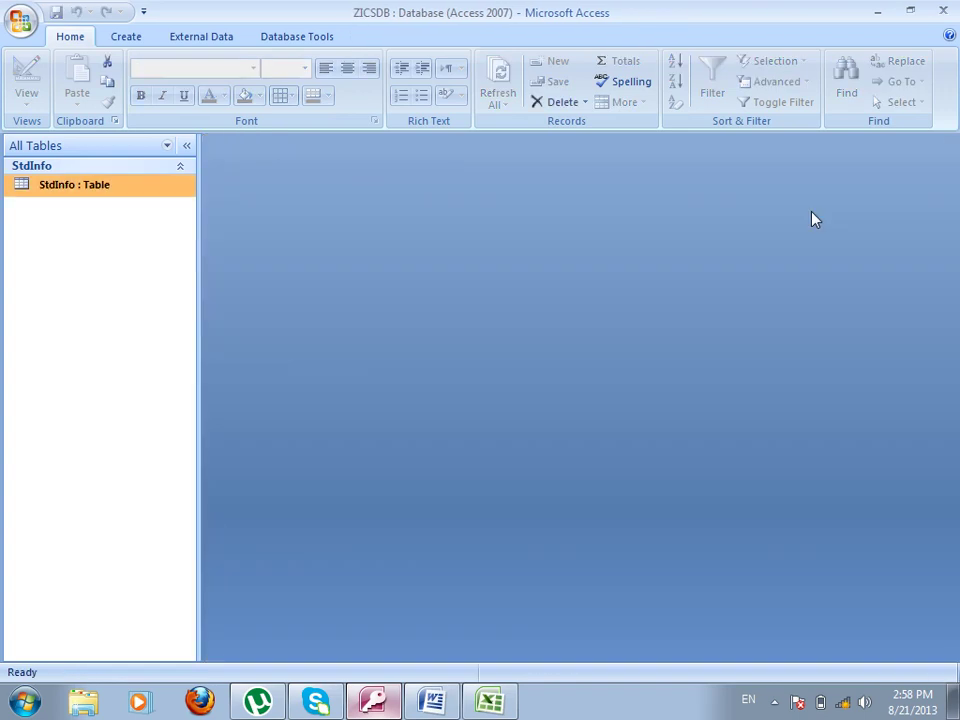